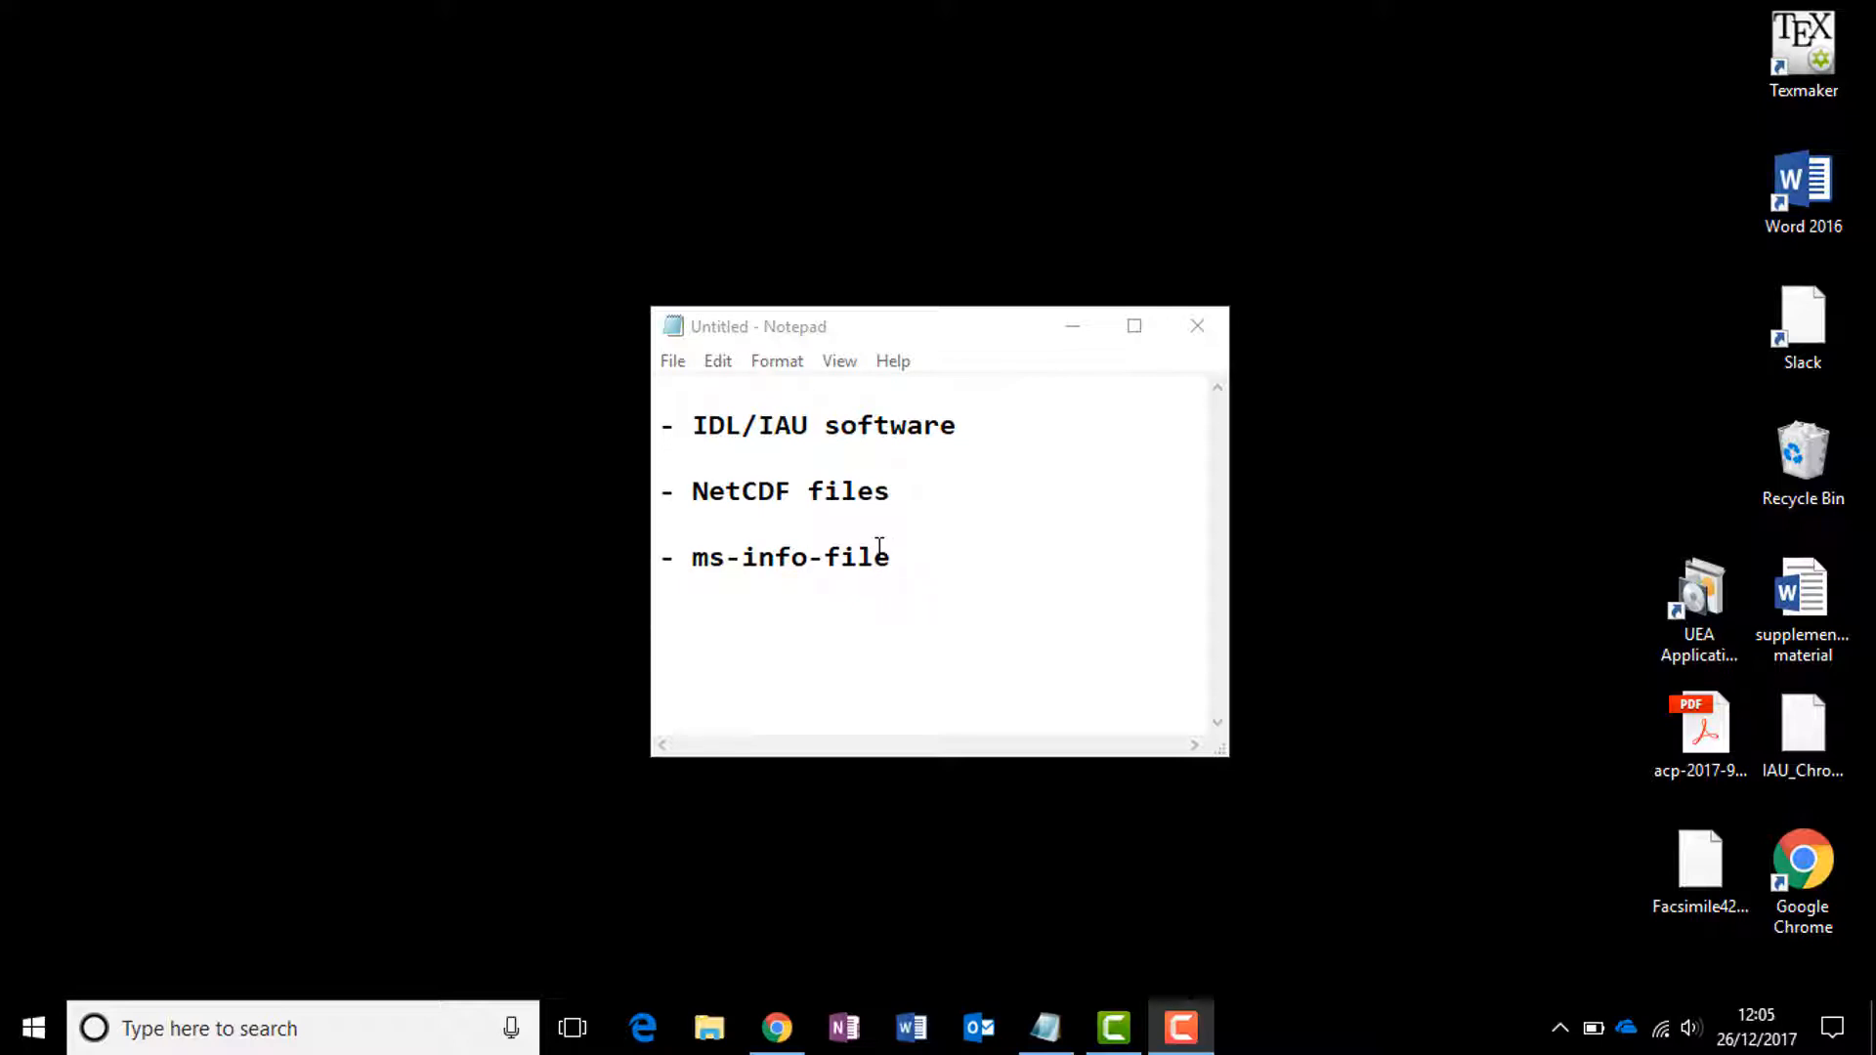
Step: Launch the IAU_Chrom_v5.15 application from the IDL 84 VM Virtual Machine
left_click(1074, 326)
left_click(31, 1036)
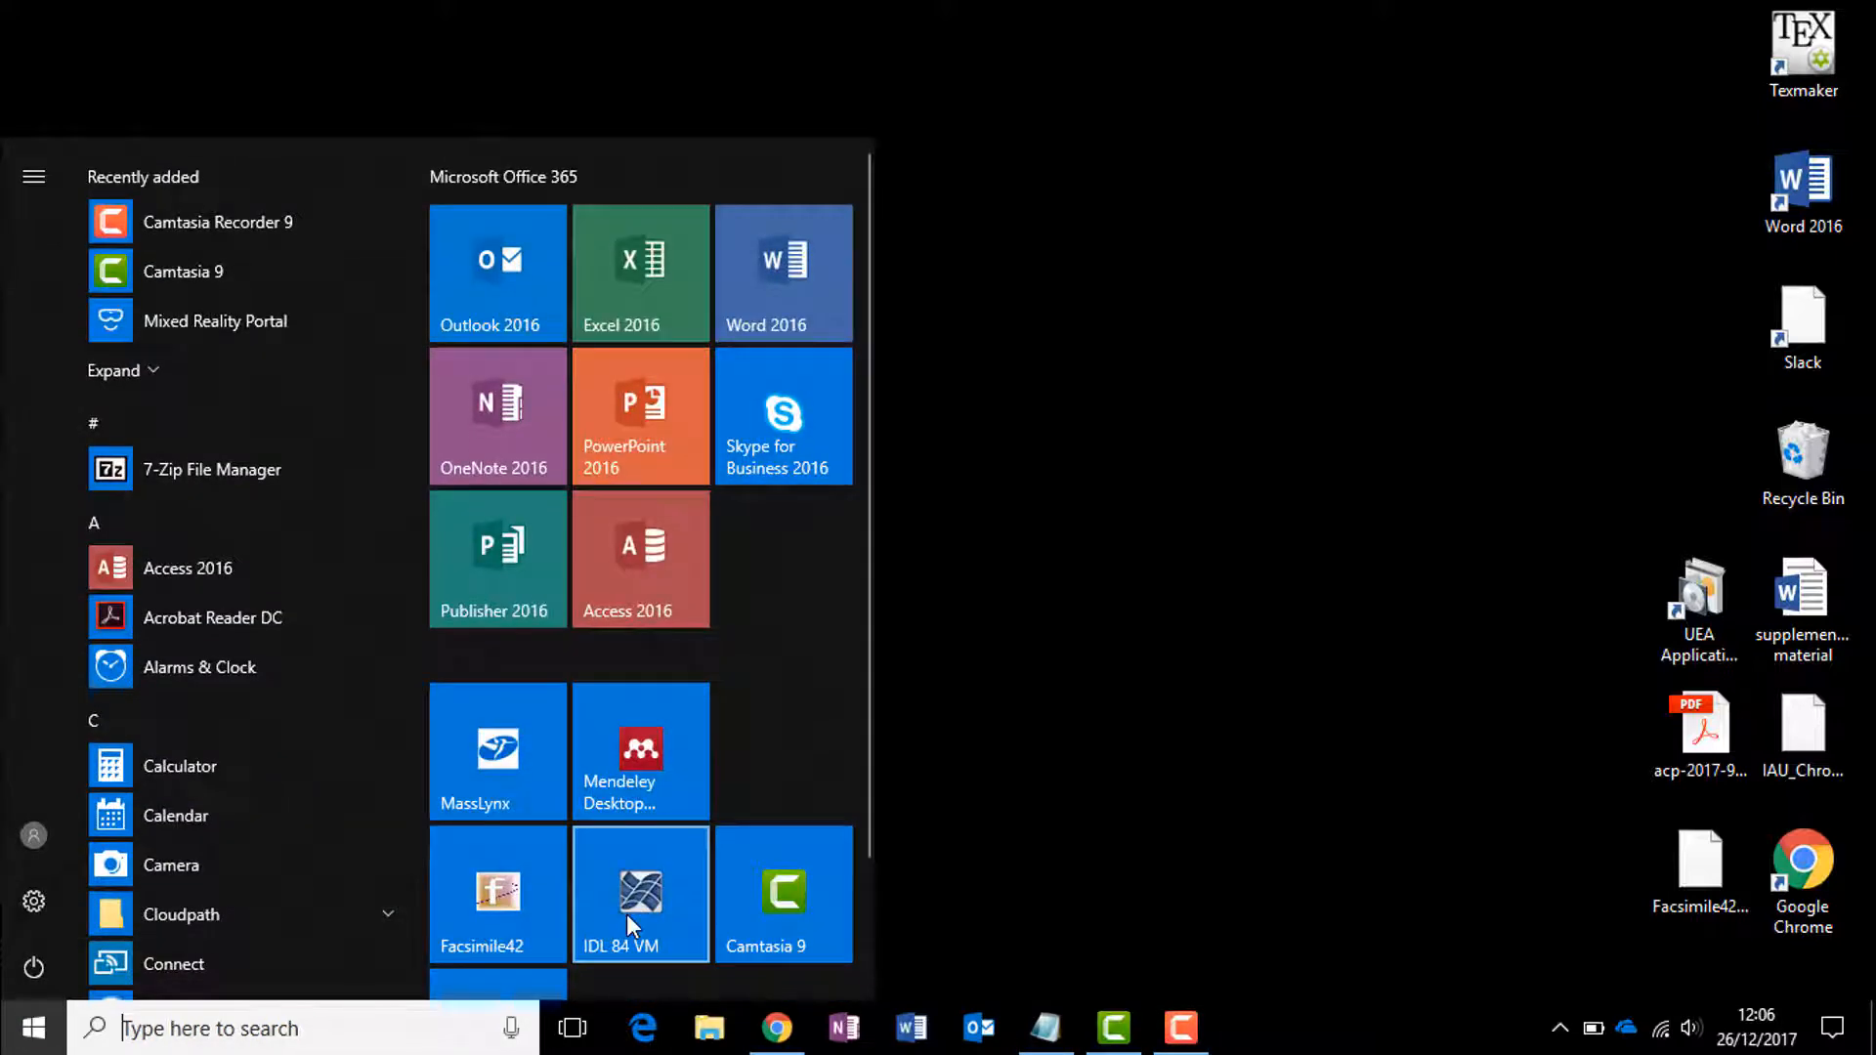
left_click(634, 895)
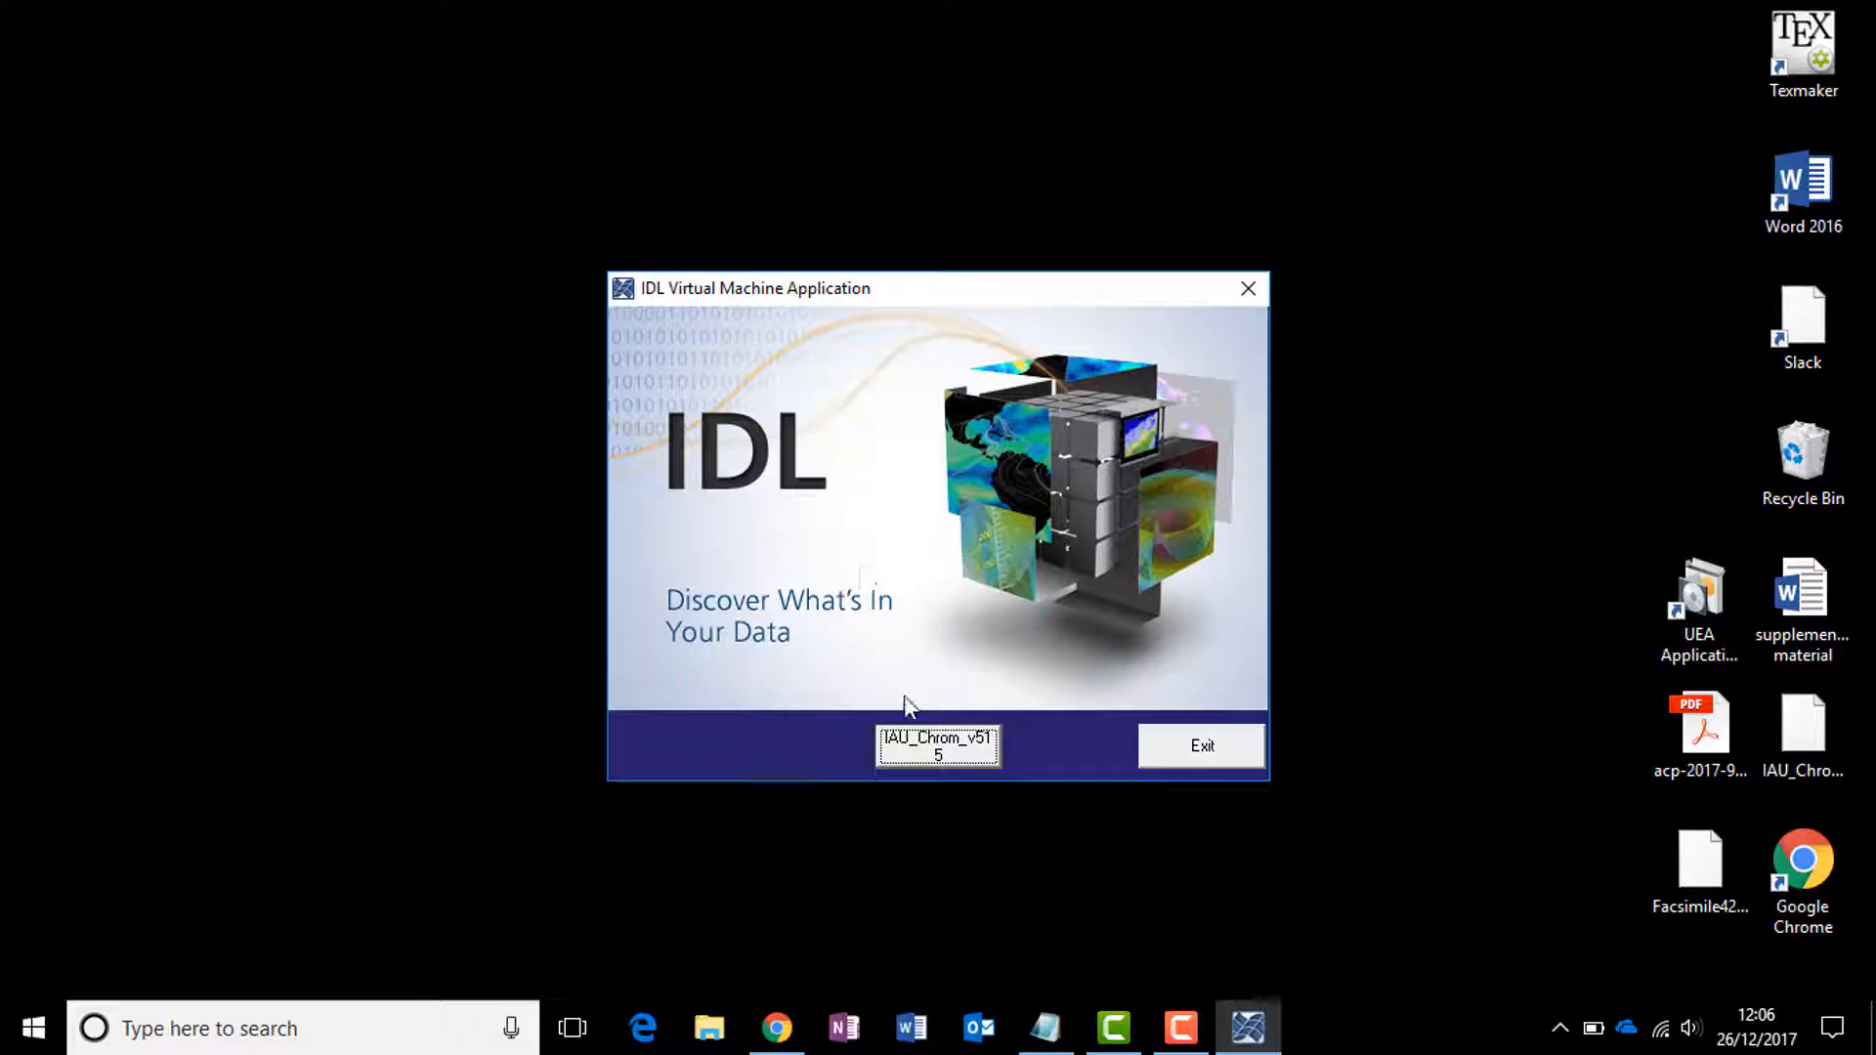
left_click(915, 752)
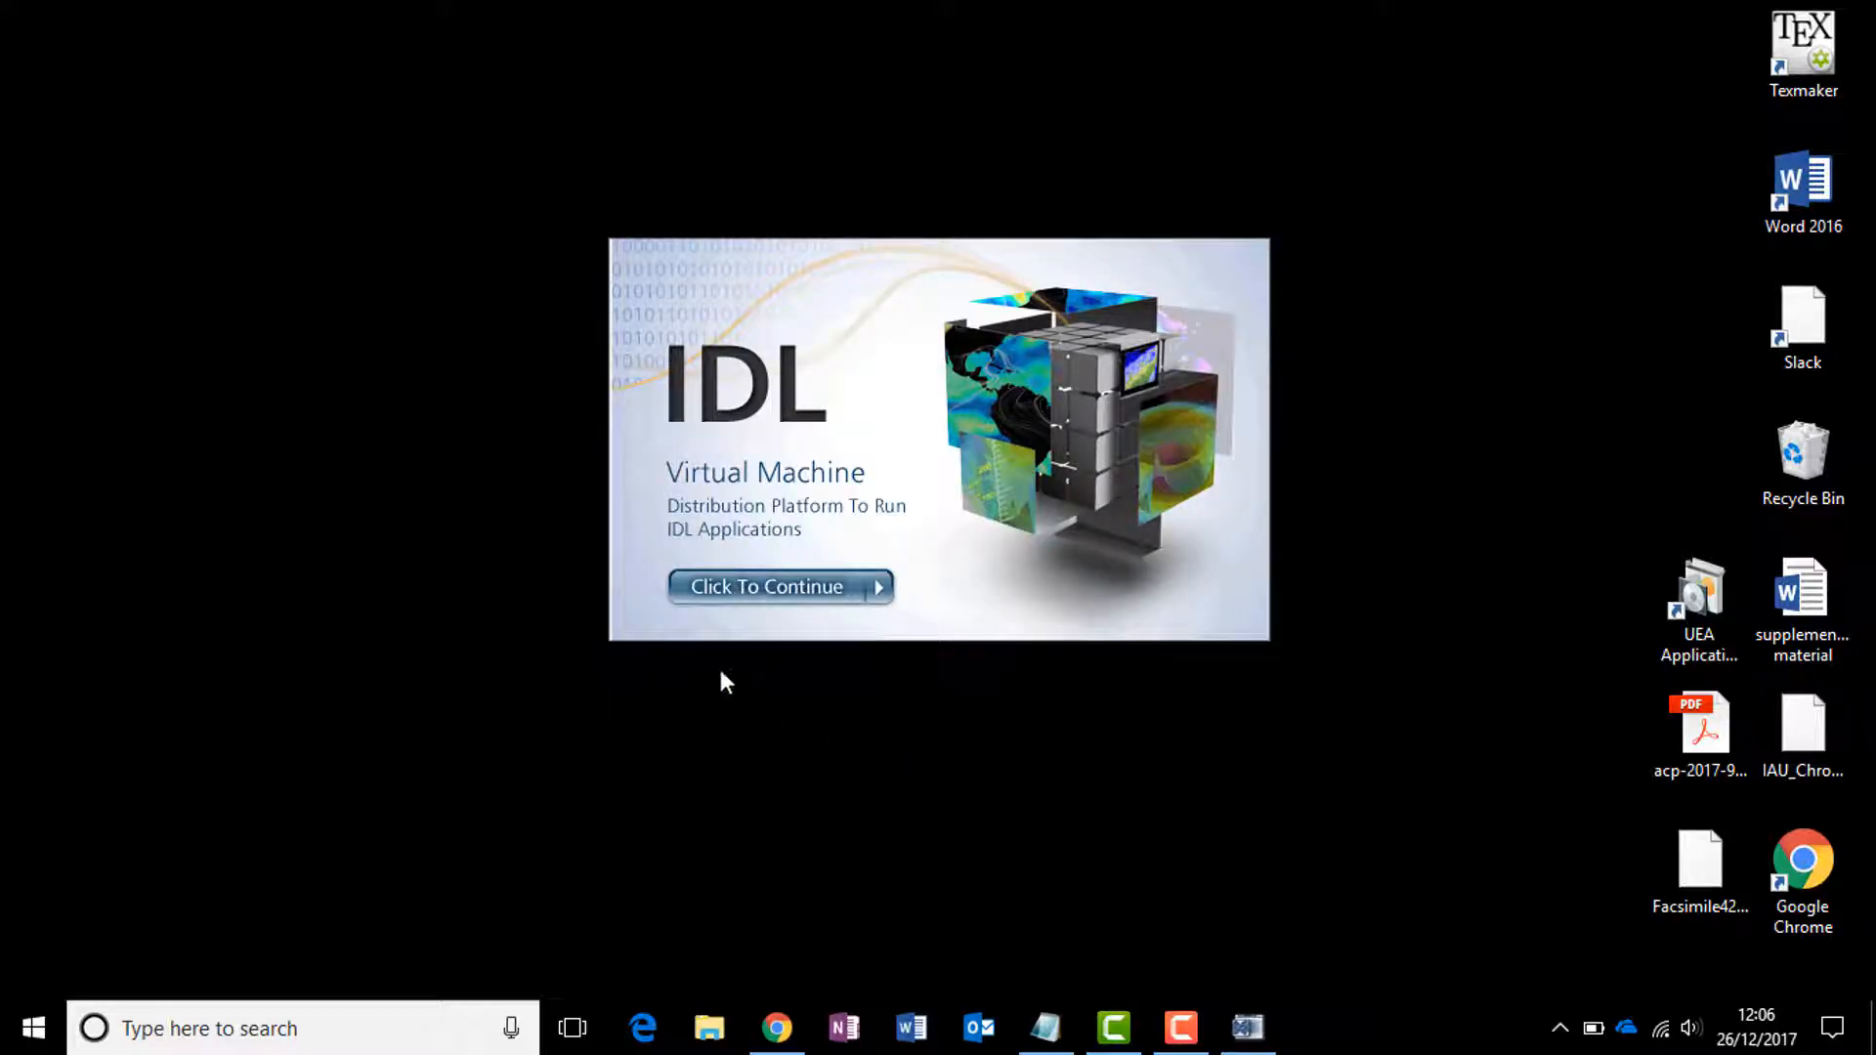
left_click(736, 590)
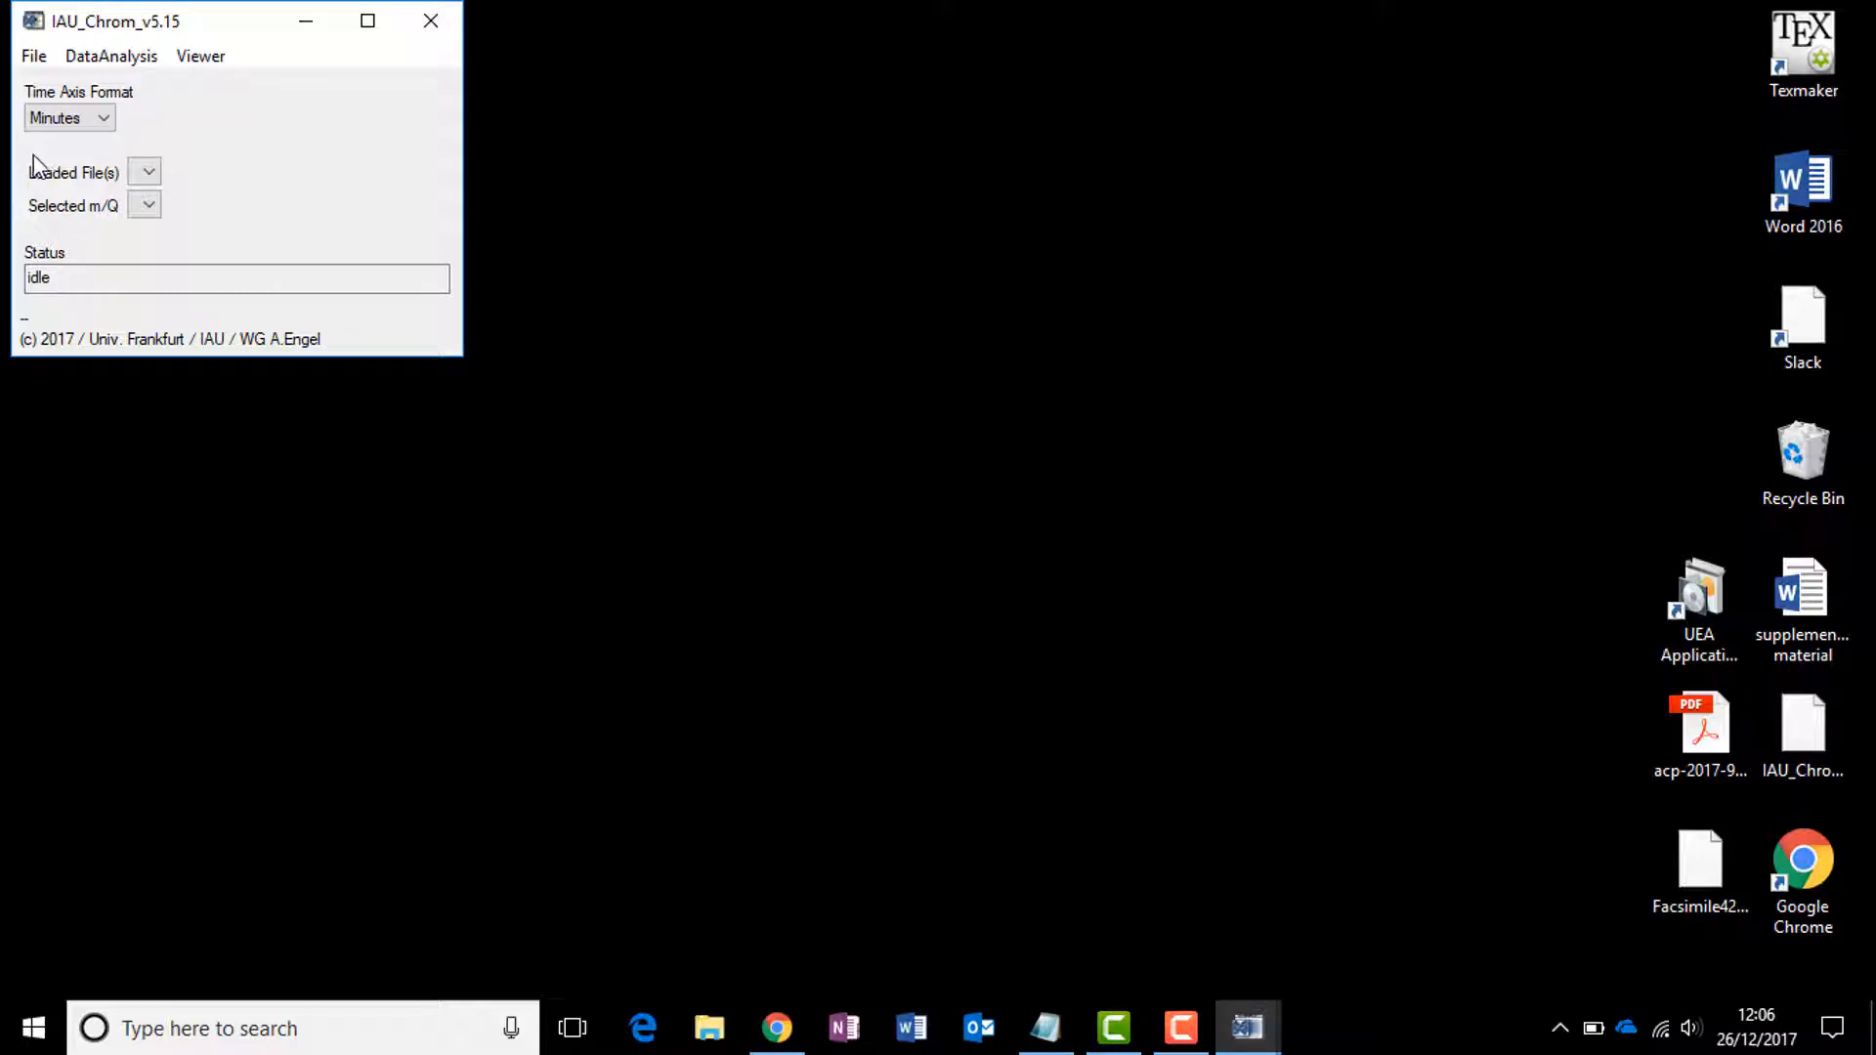
Step: Set the time axis format to Seconds and start importing Agilent QPMS *.cdf files
left_click(86, 120)
left_click(86, 144)
left_click(33, 57)
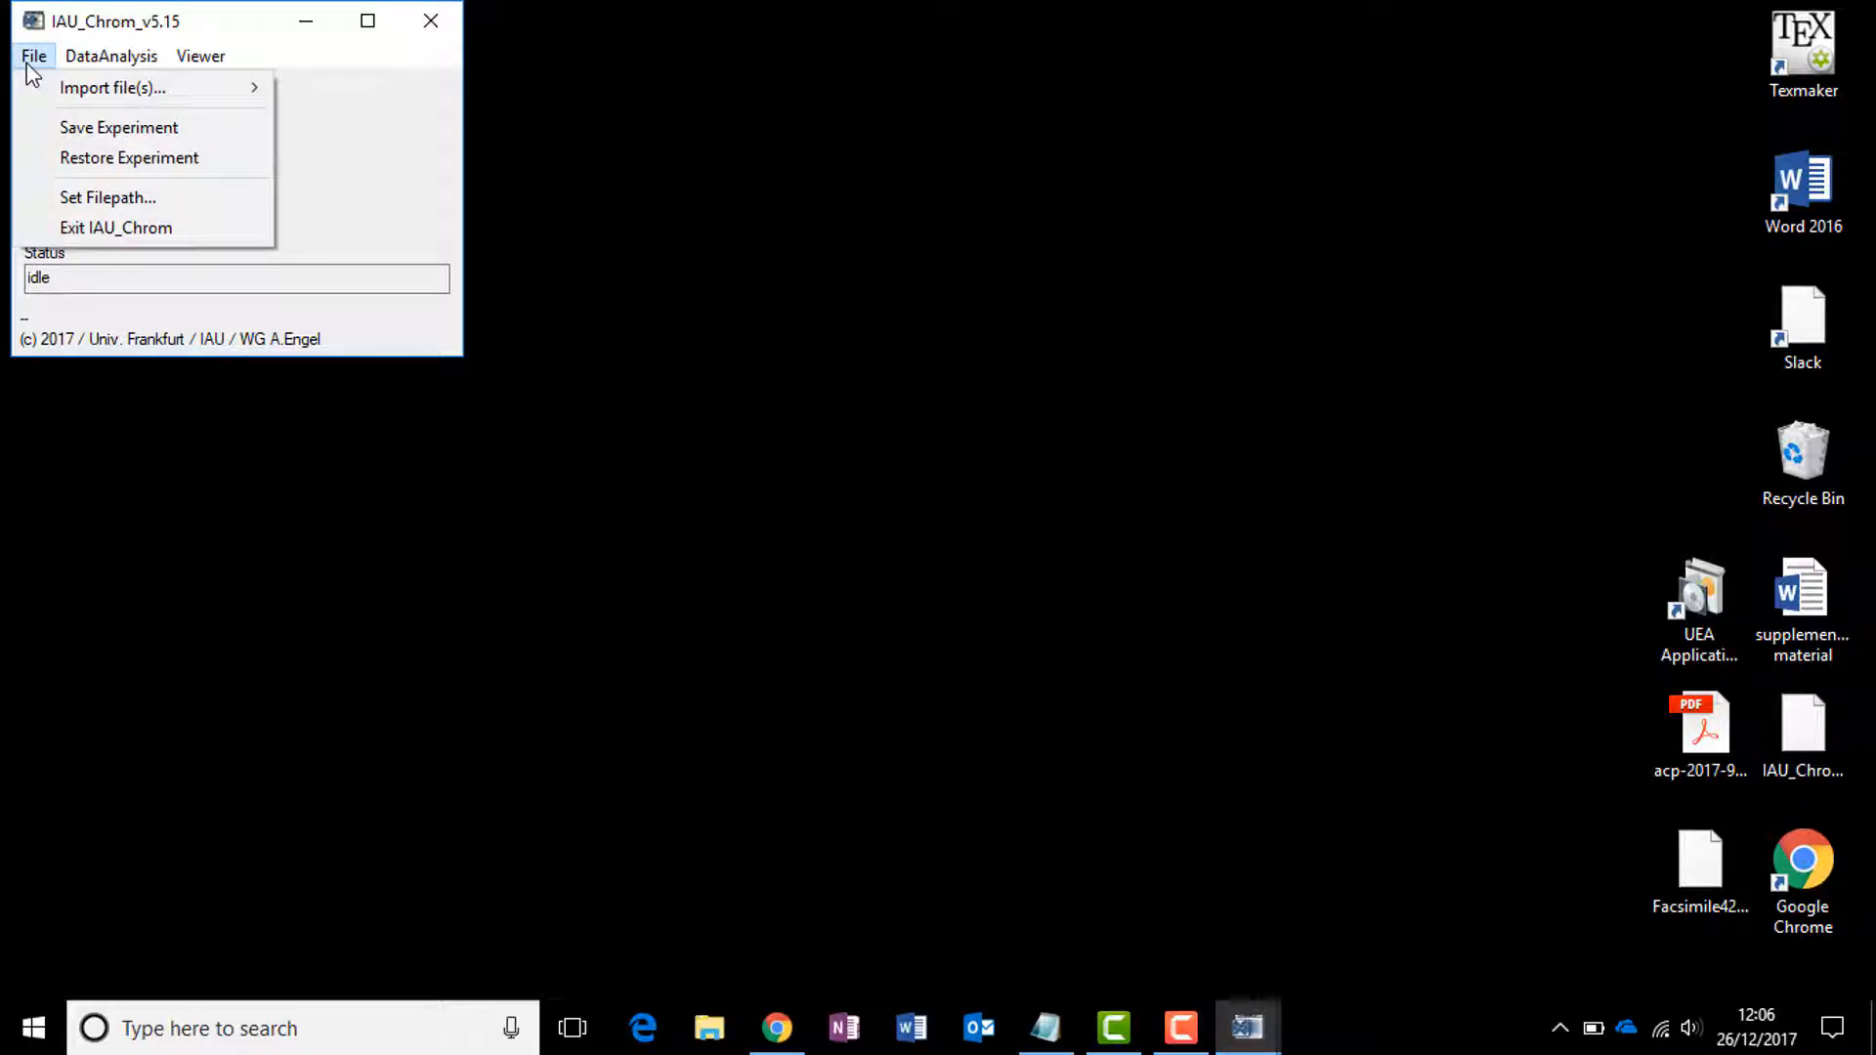
mouse_move(128, 97)
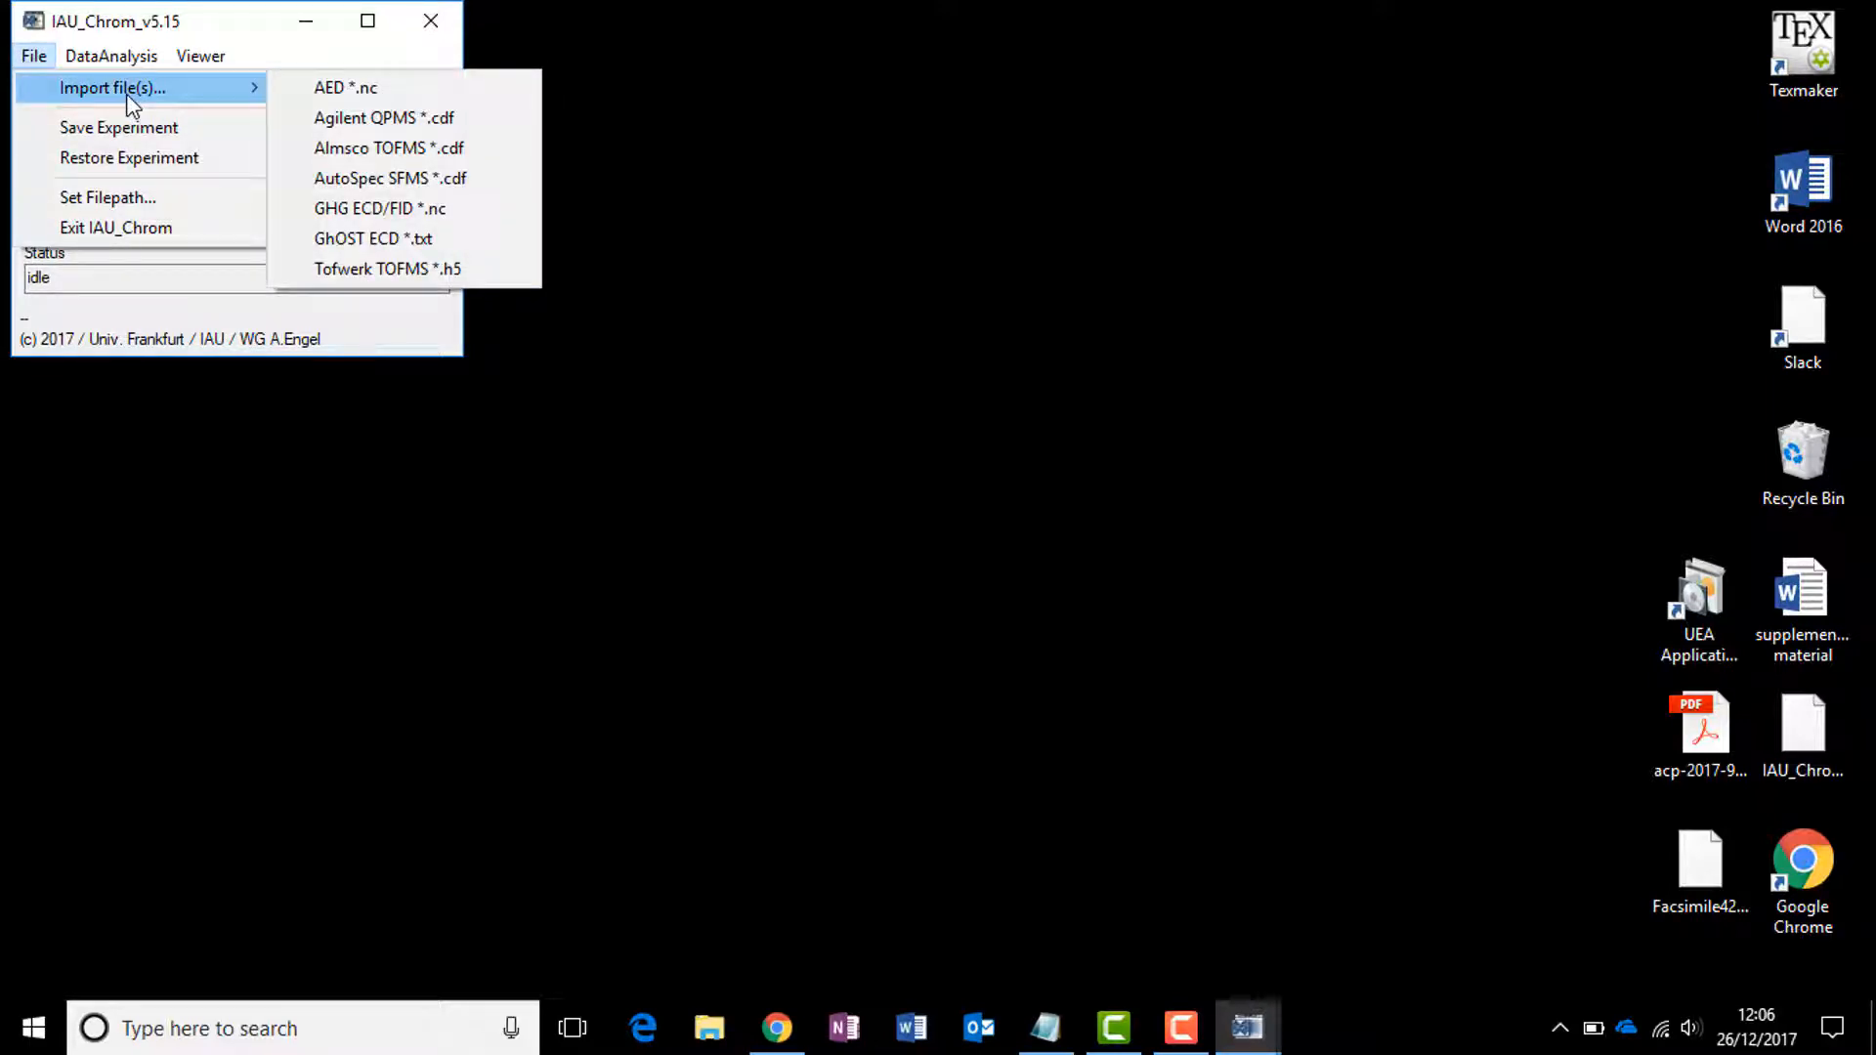
left_click(445, 122)
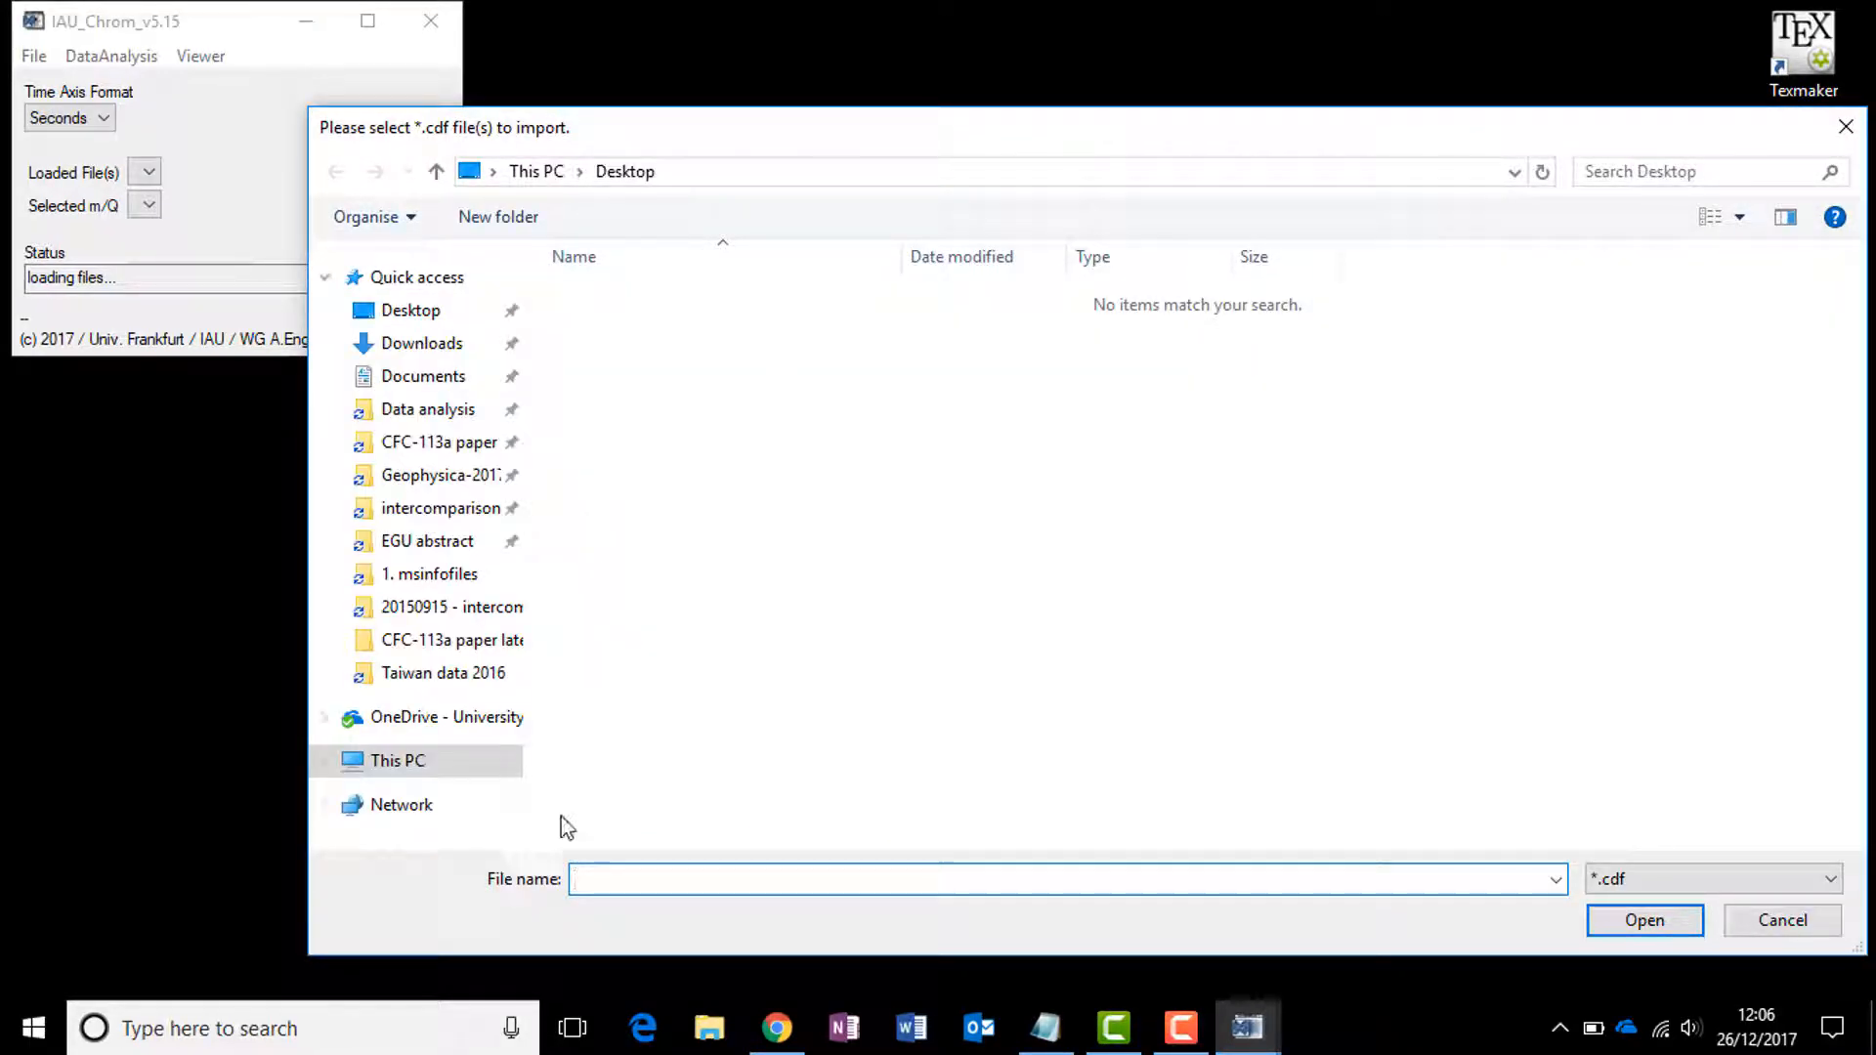
Step: Import files 20170816_001.CDF through 20170816_017.CDF from the NETCDF folder on Windows (C:)
left_click(326, 760)
scroll(489, 528, "up", 3)
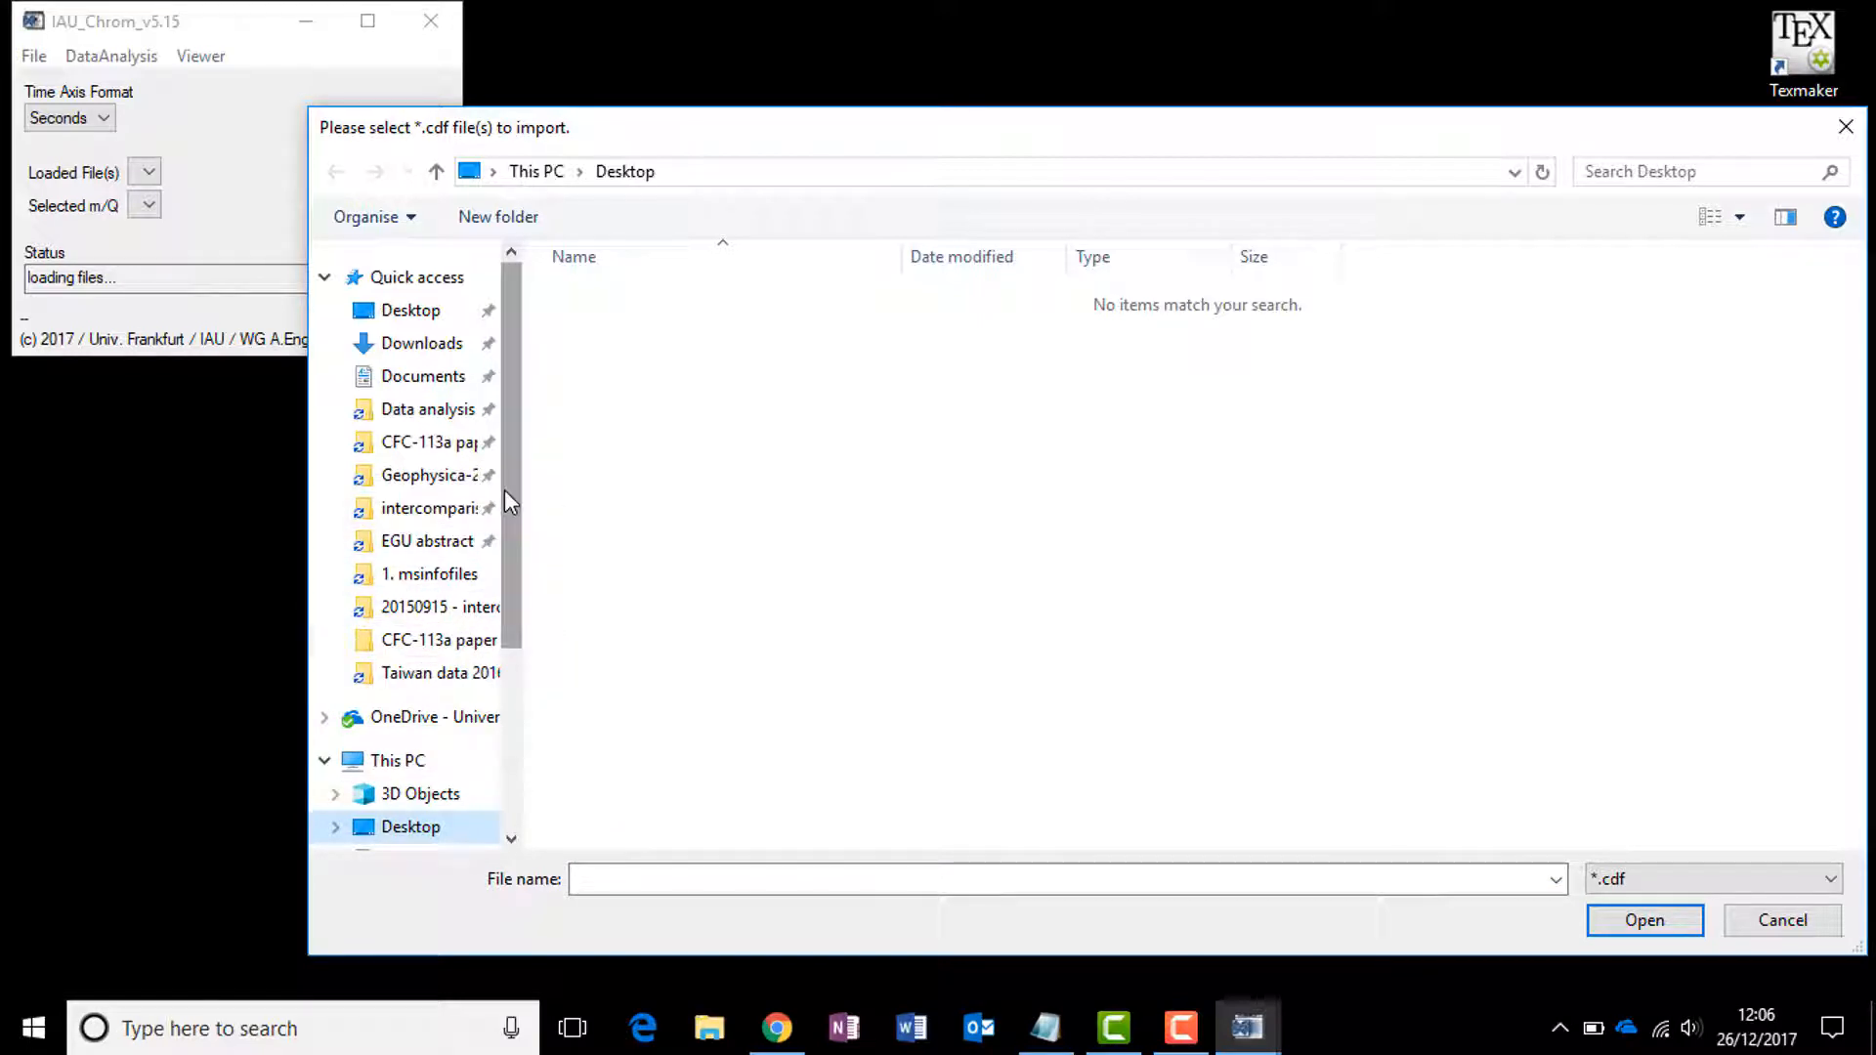
scroll(497, 542, "down", 3)
left_click(408, 744)
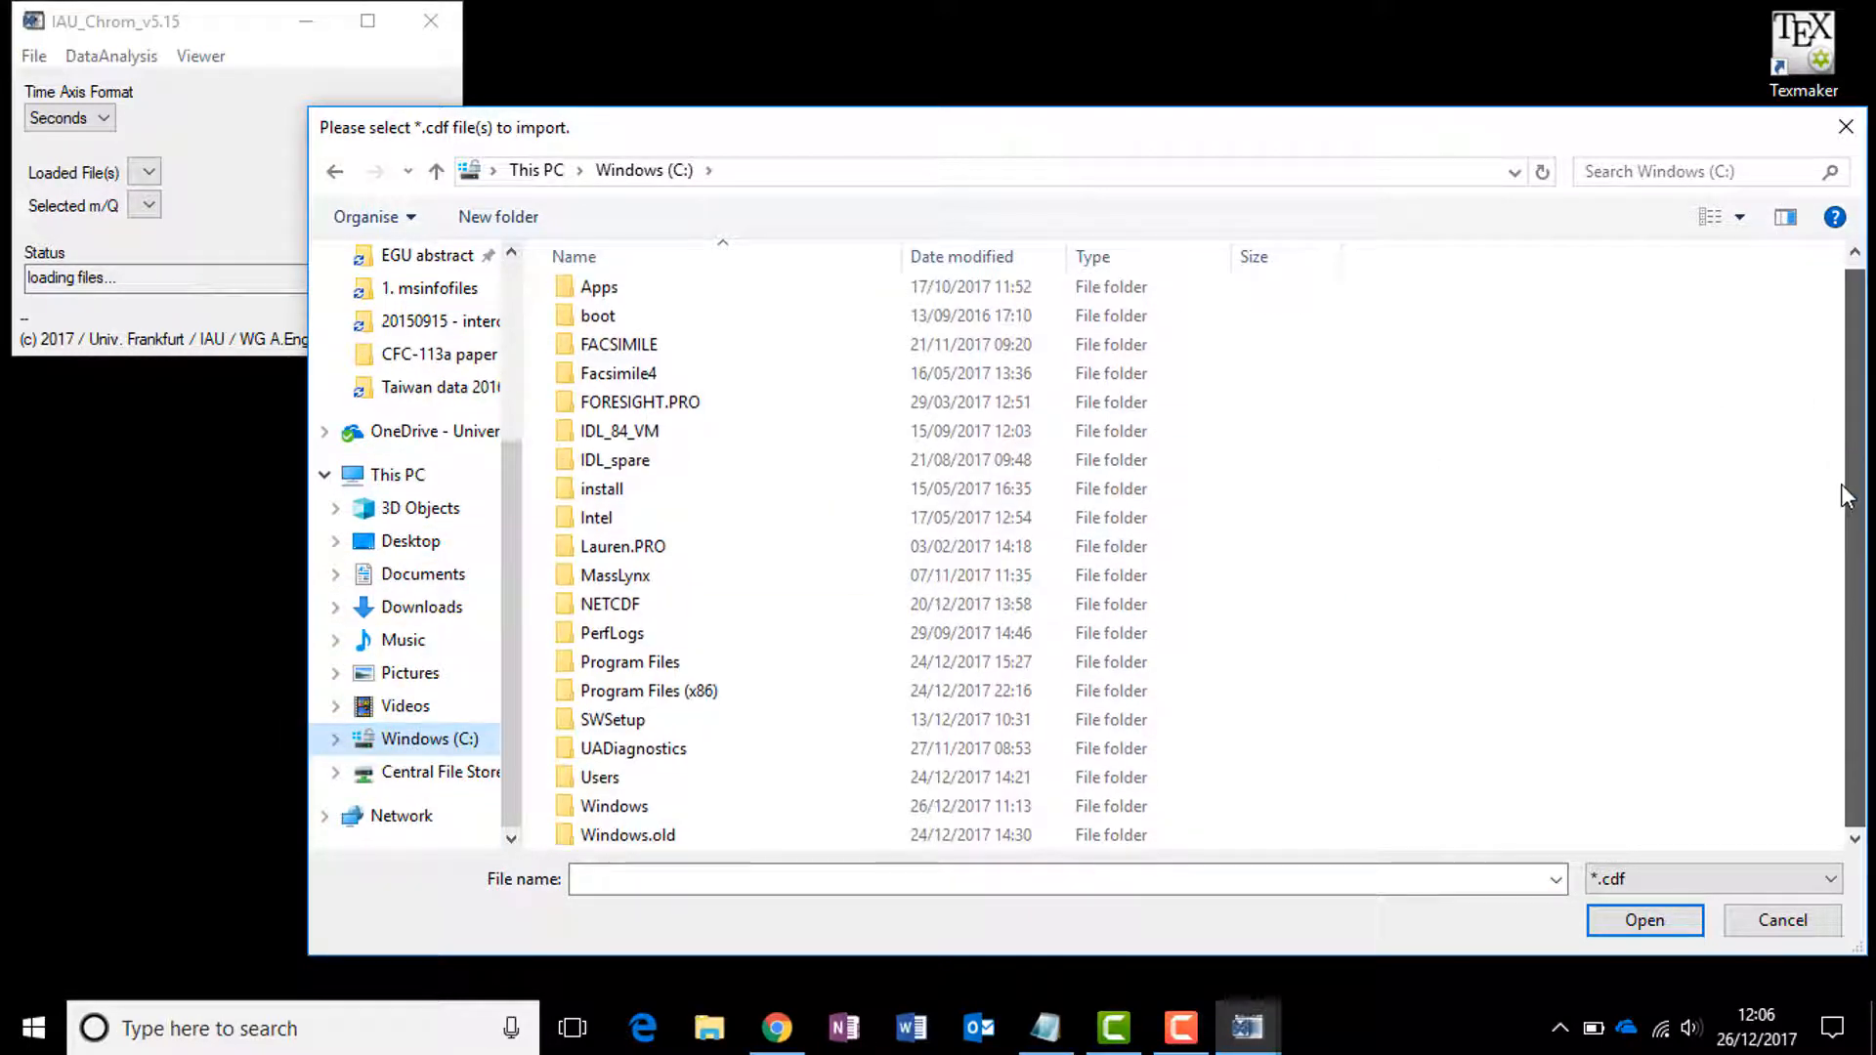
scroll(591, 535, "down", 1)
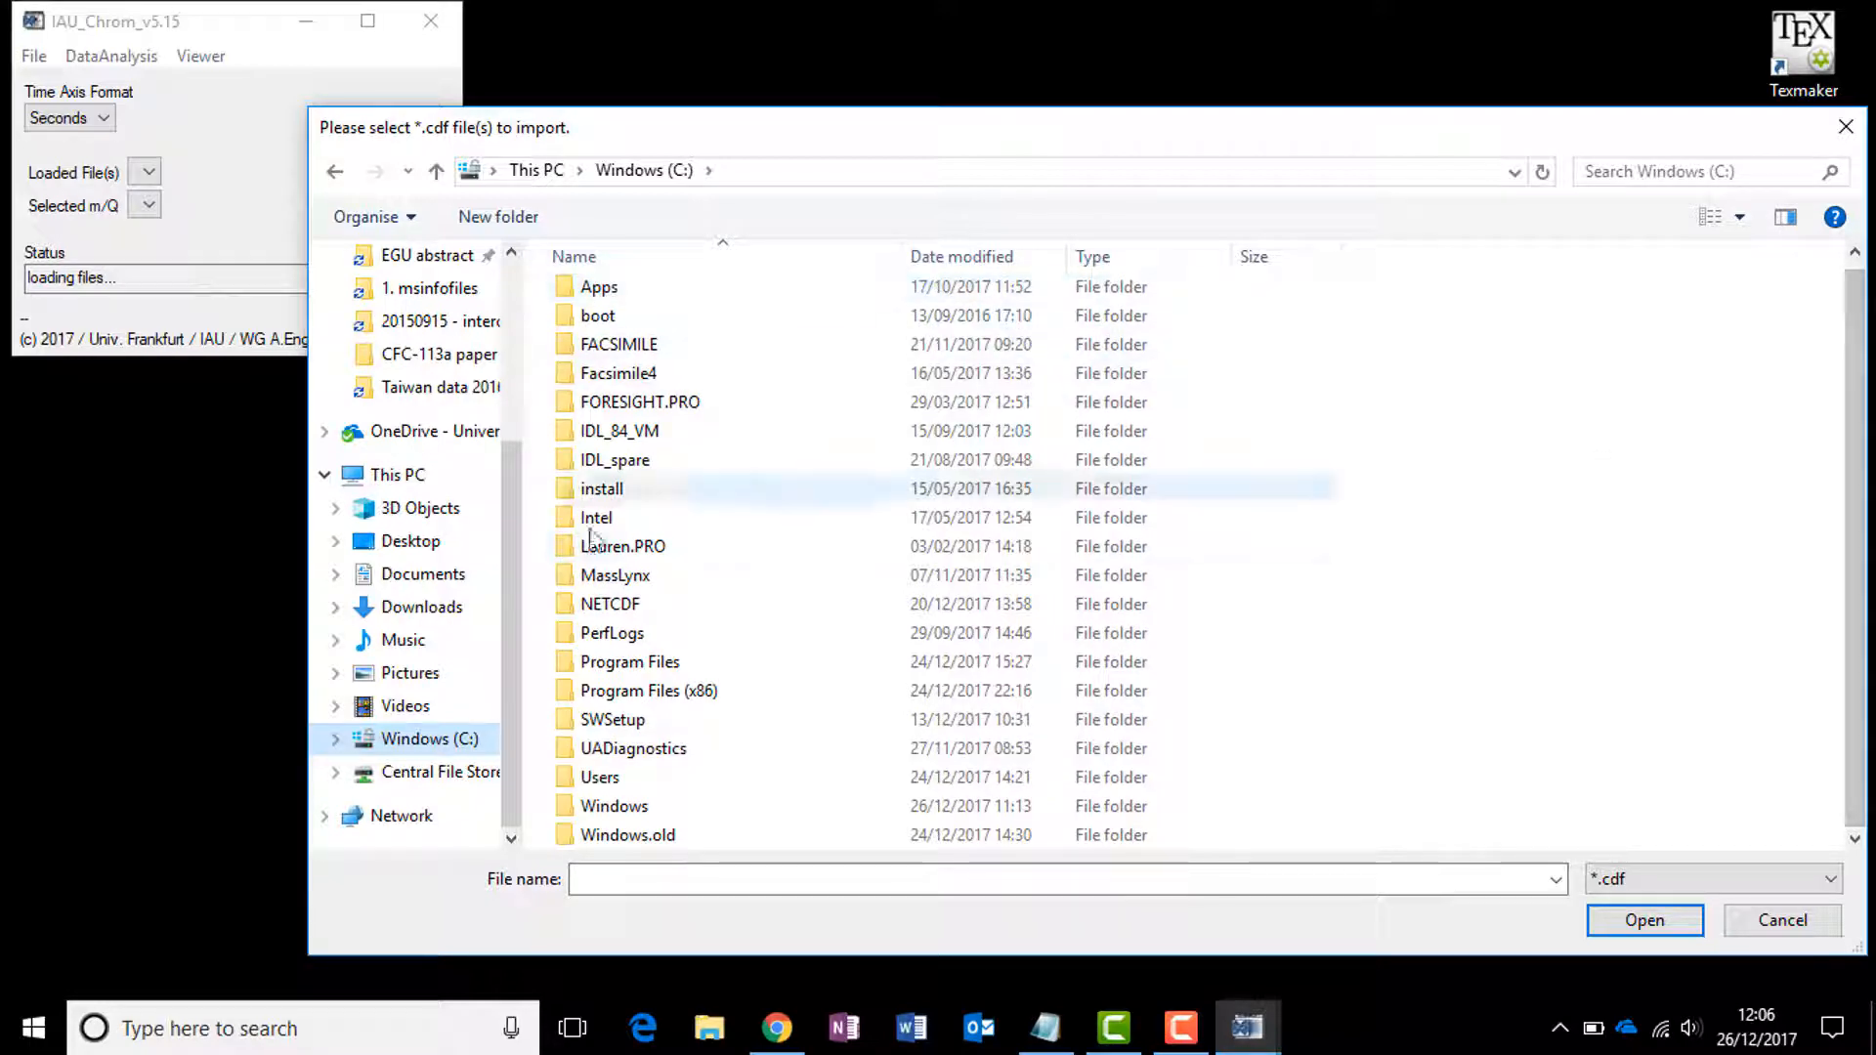
double_click(610, 604)
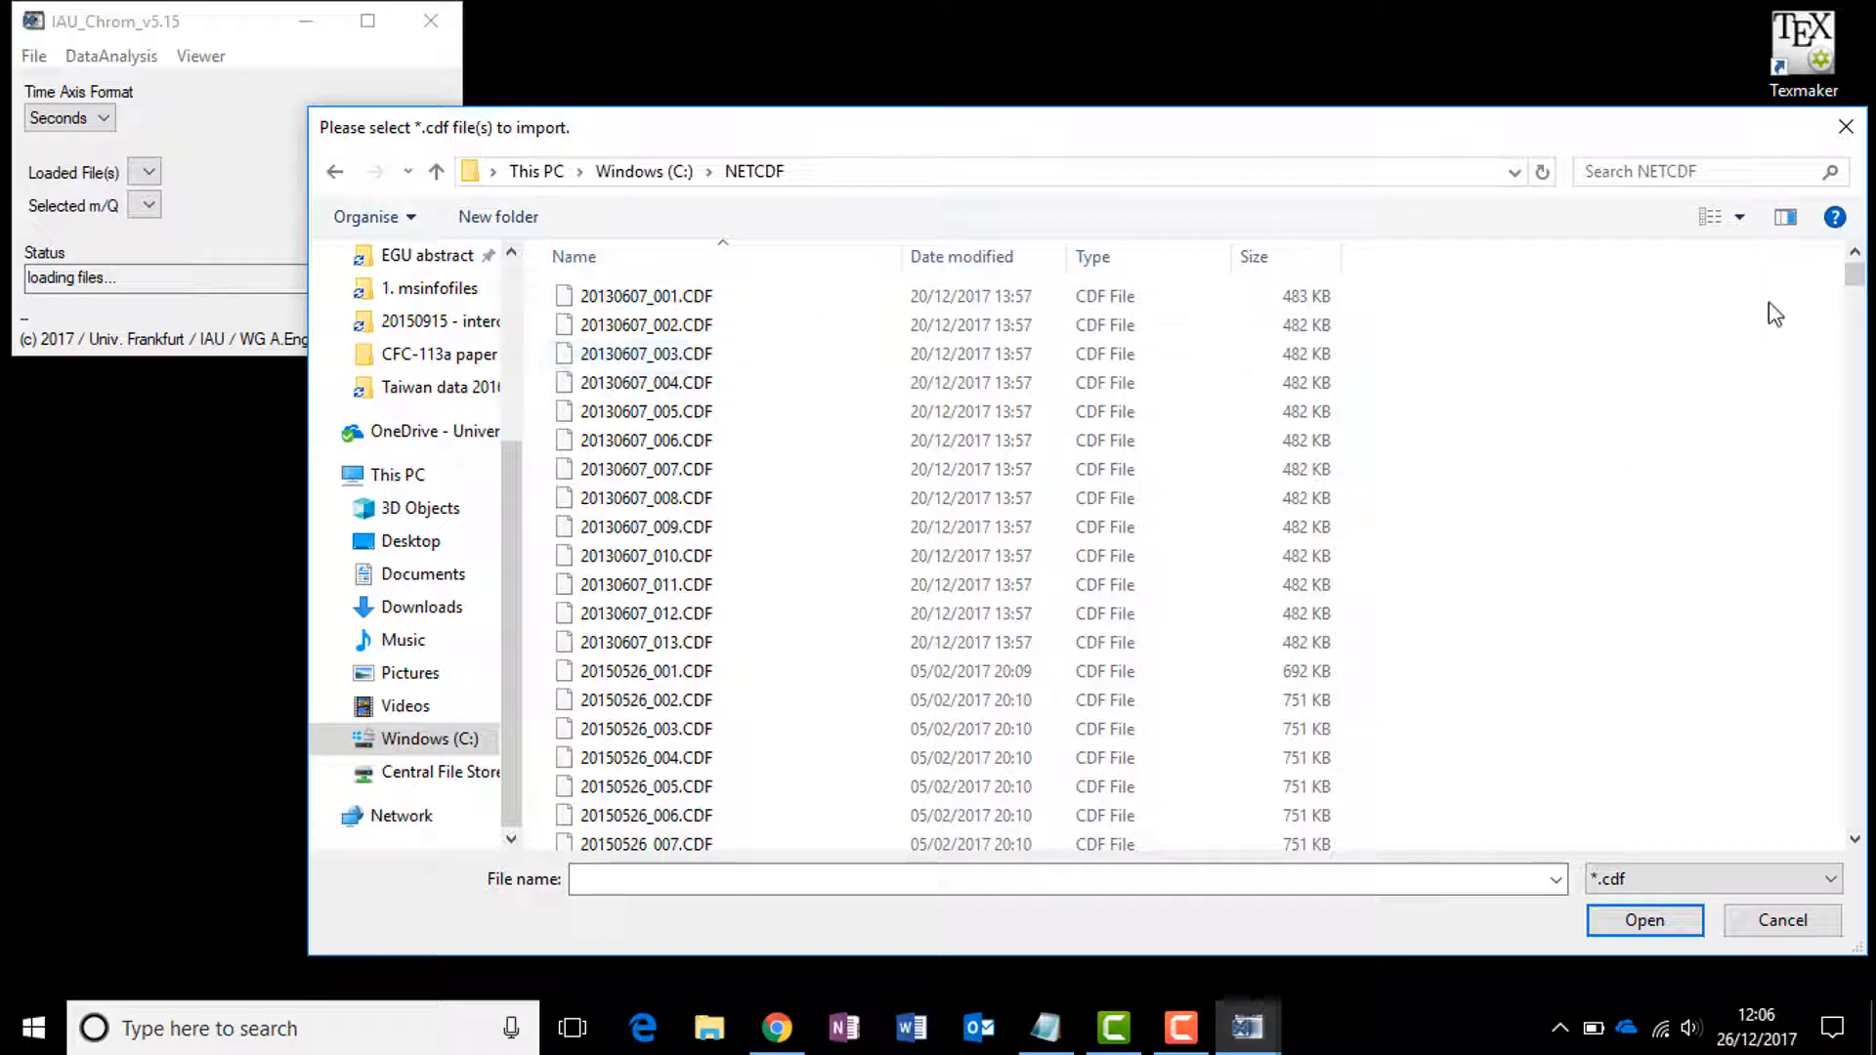
left_click_drag(1854, 274, 1752, 560)
scroll(1521, 515, "up", 4)
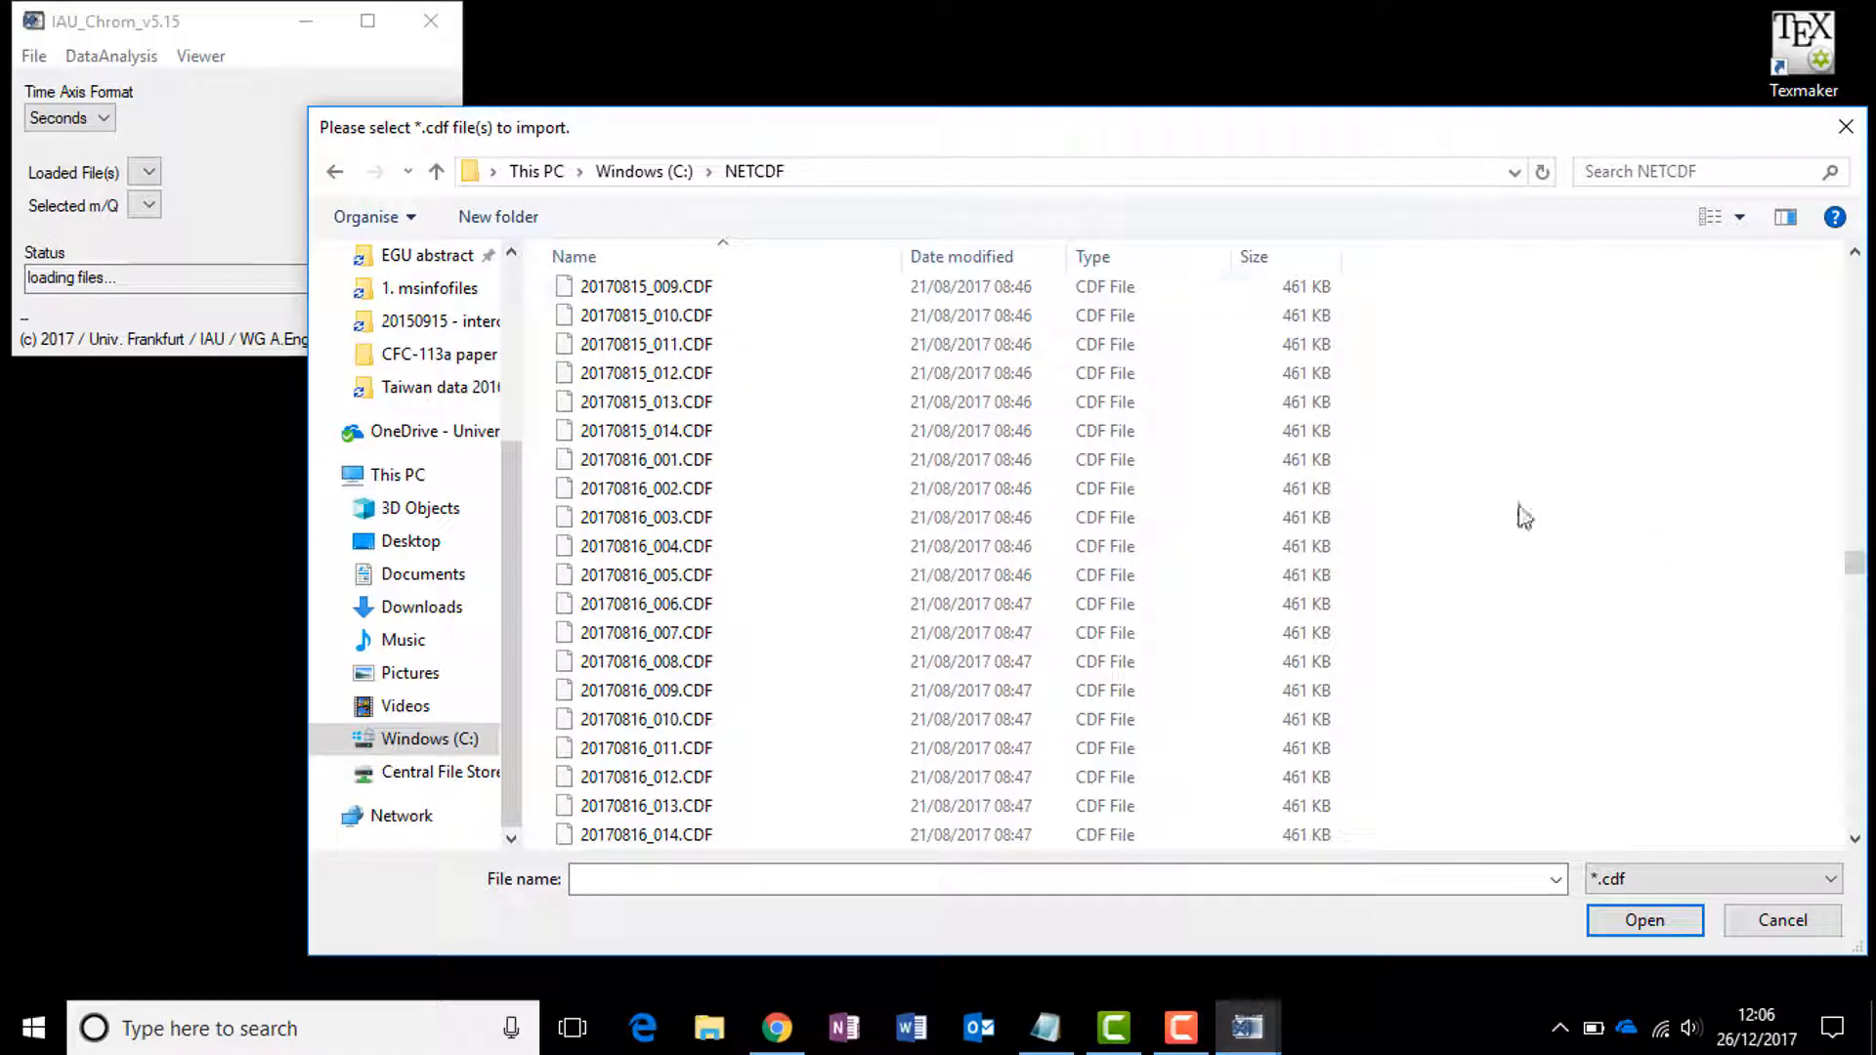
left_click(657, 467)
scroll(1447, 709, "down", 2)
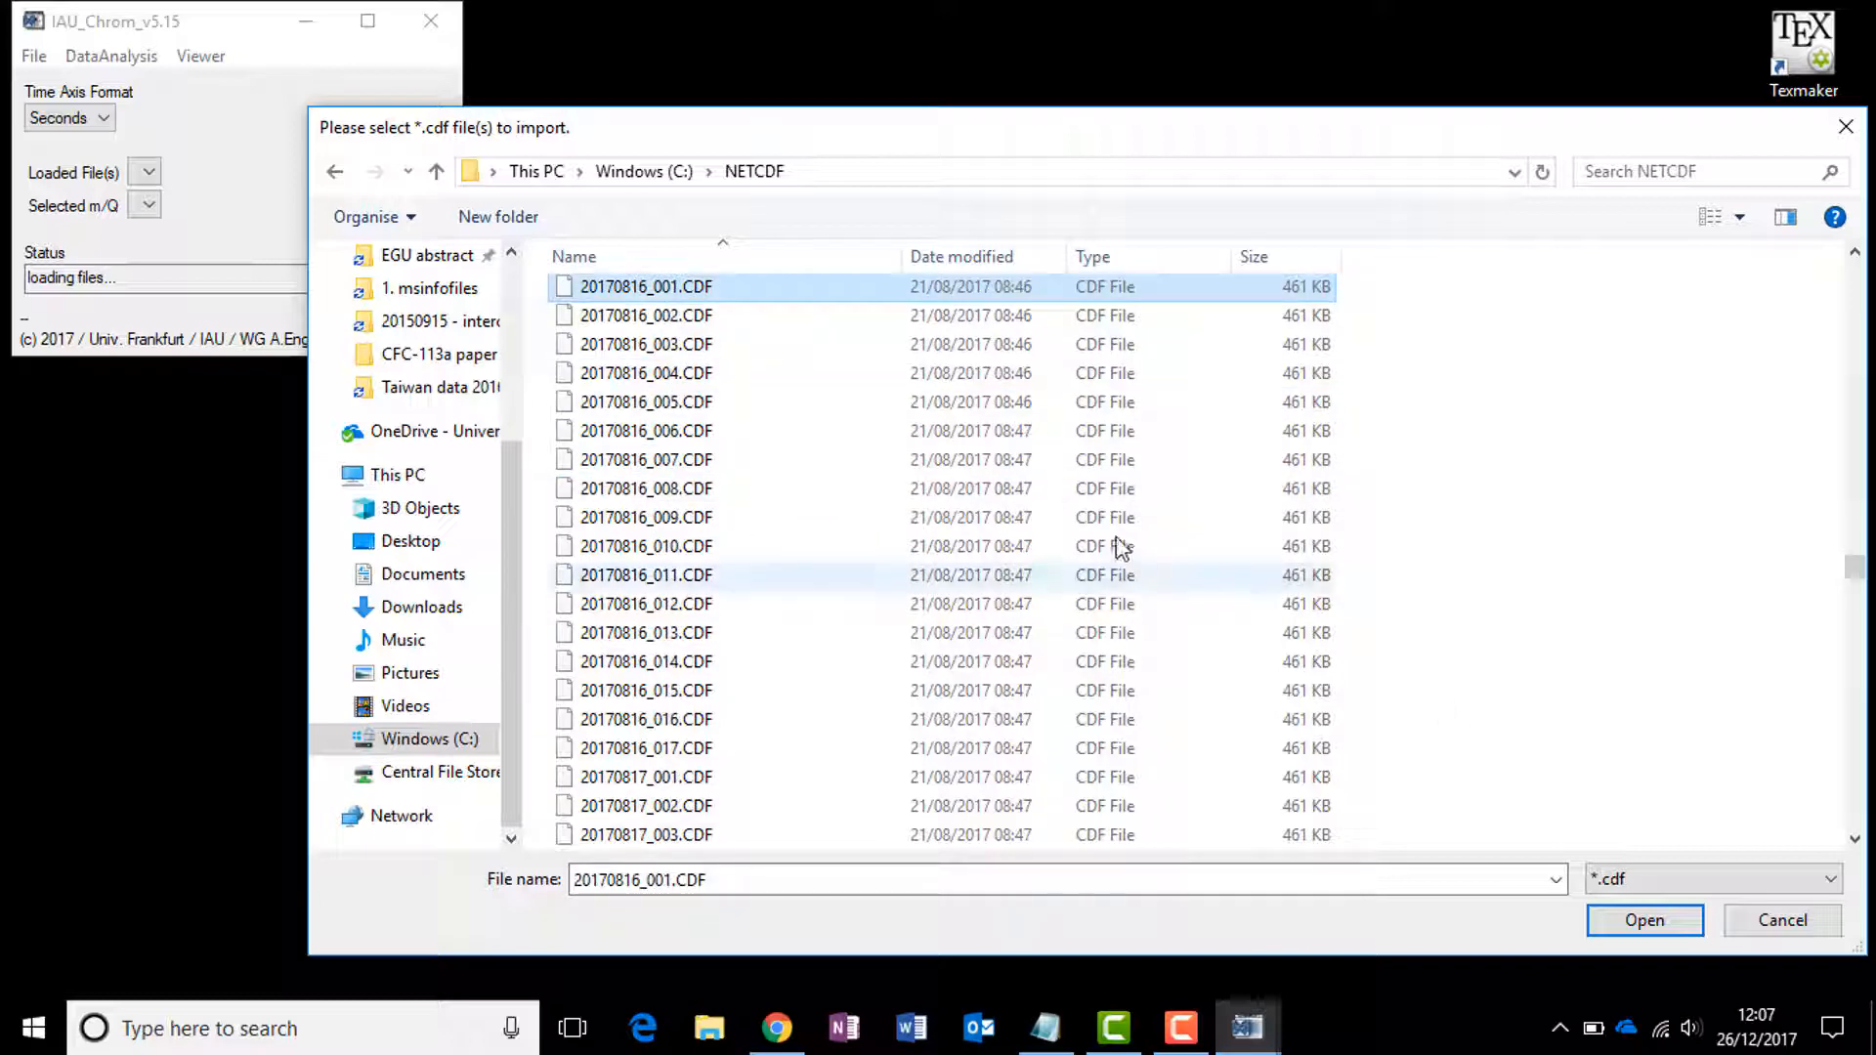
left_click(691, 751, "shift")
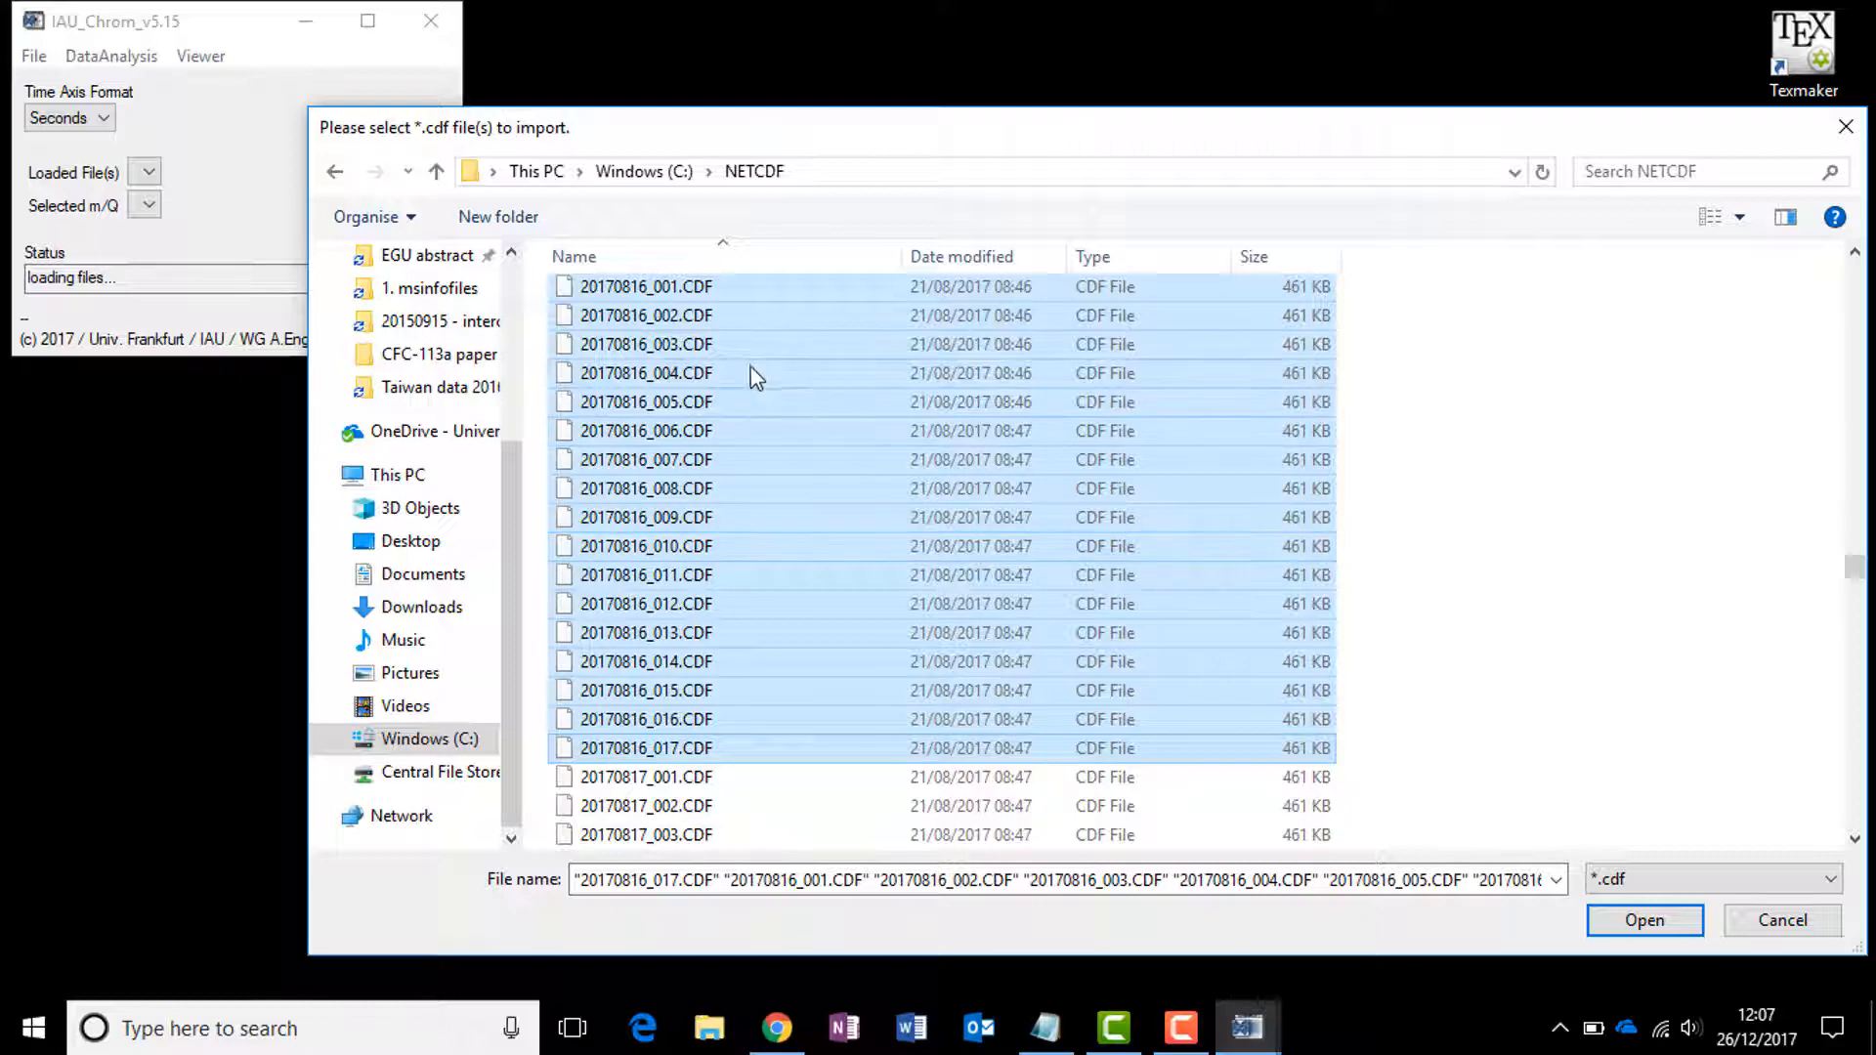
left_click(1645, 920)
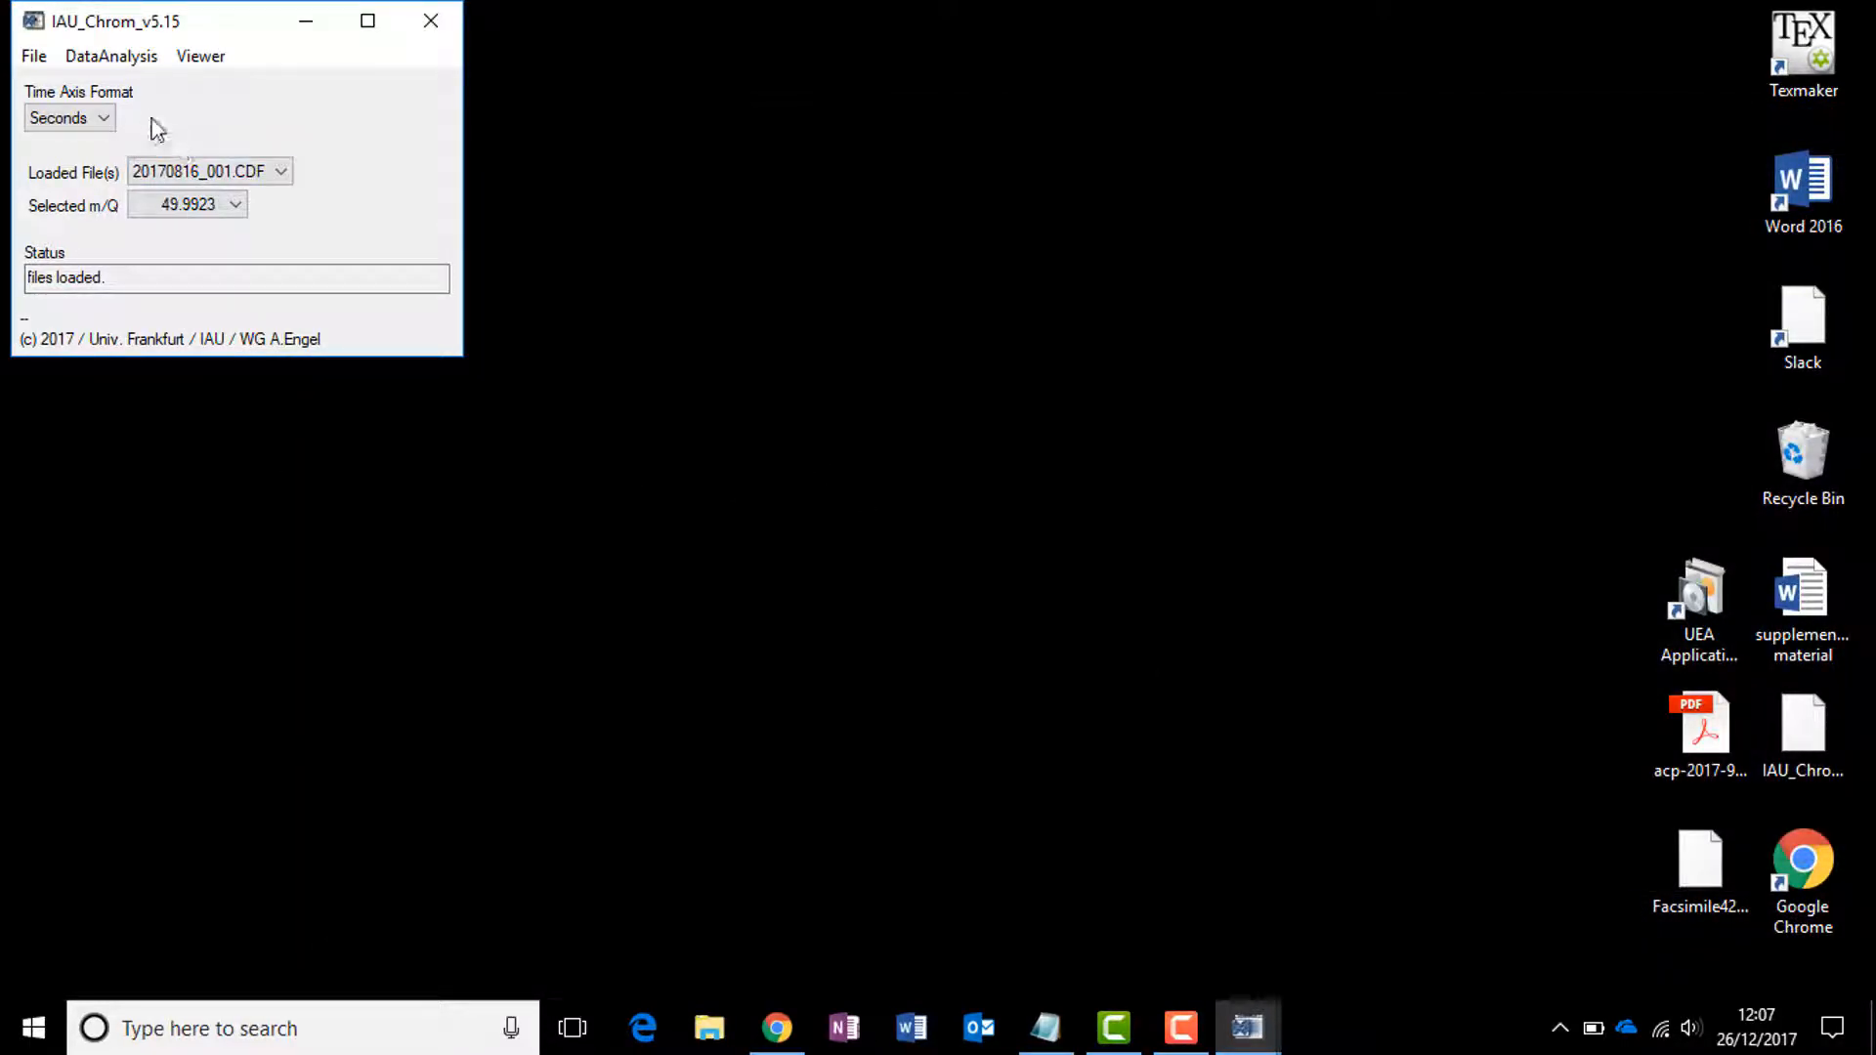
Step: Open Peak Integration / Noise with the msinfo file geophysica_20170811_method_def_ms - gaspro - v2.info from 1. msinfofiles
left_click(98, 61)
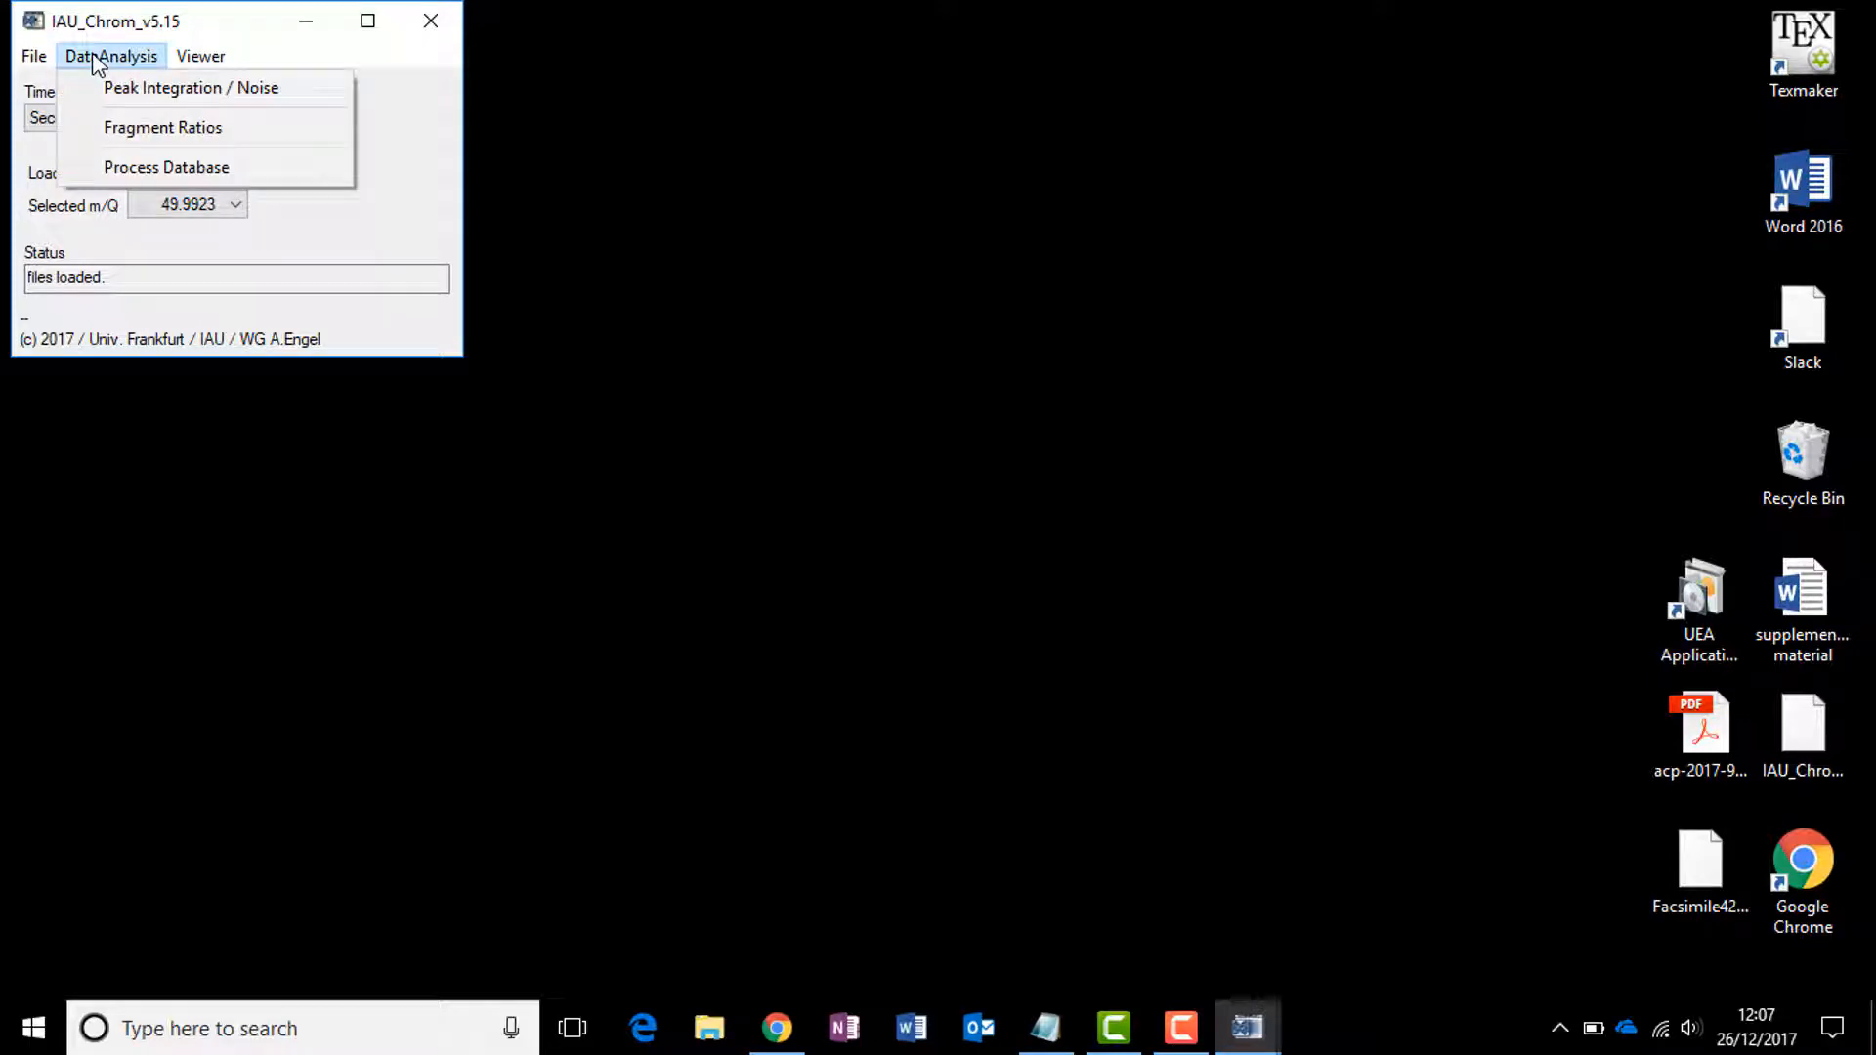
left_click(168, 94)
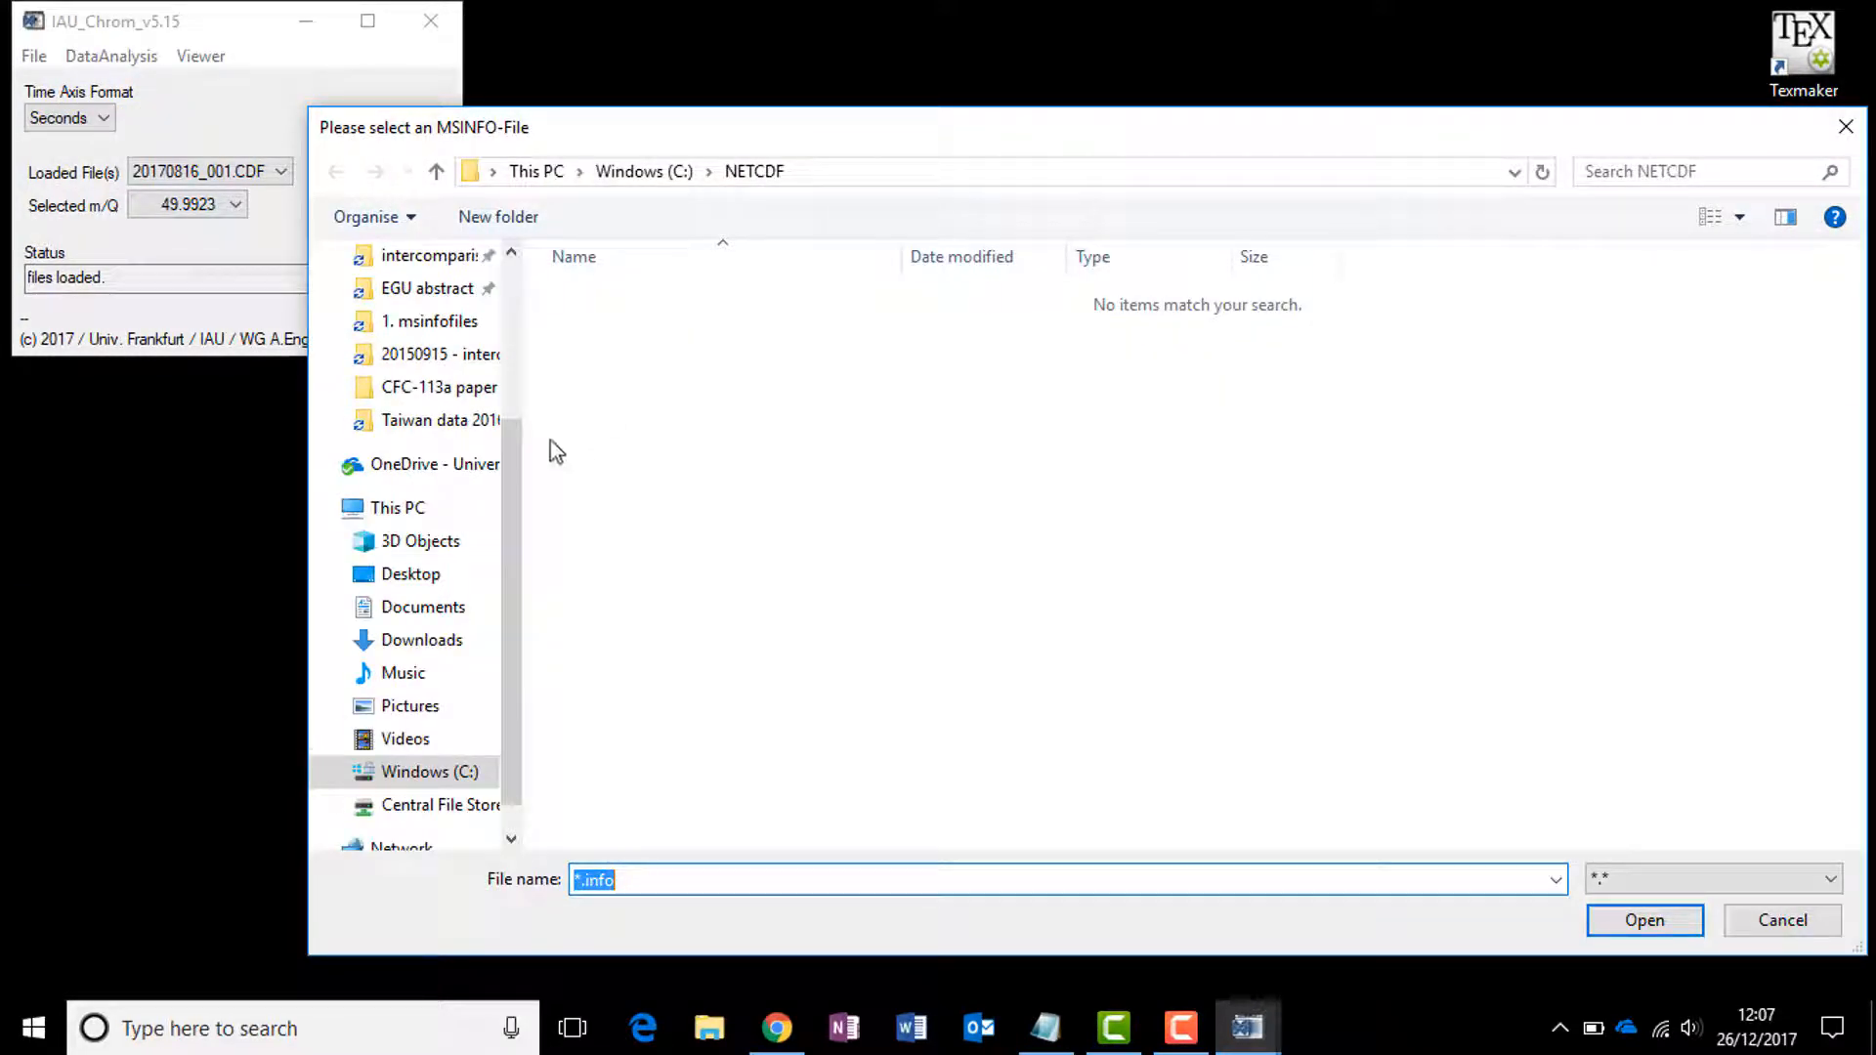
left_click(439, 323)
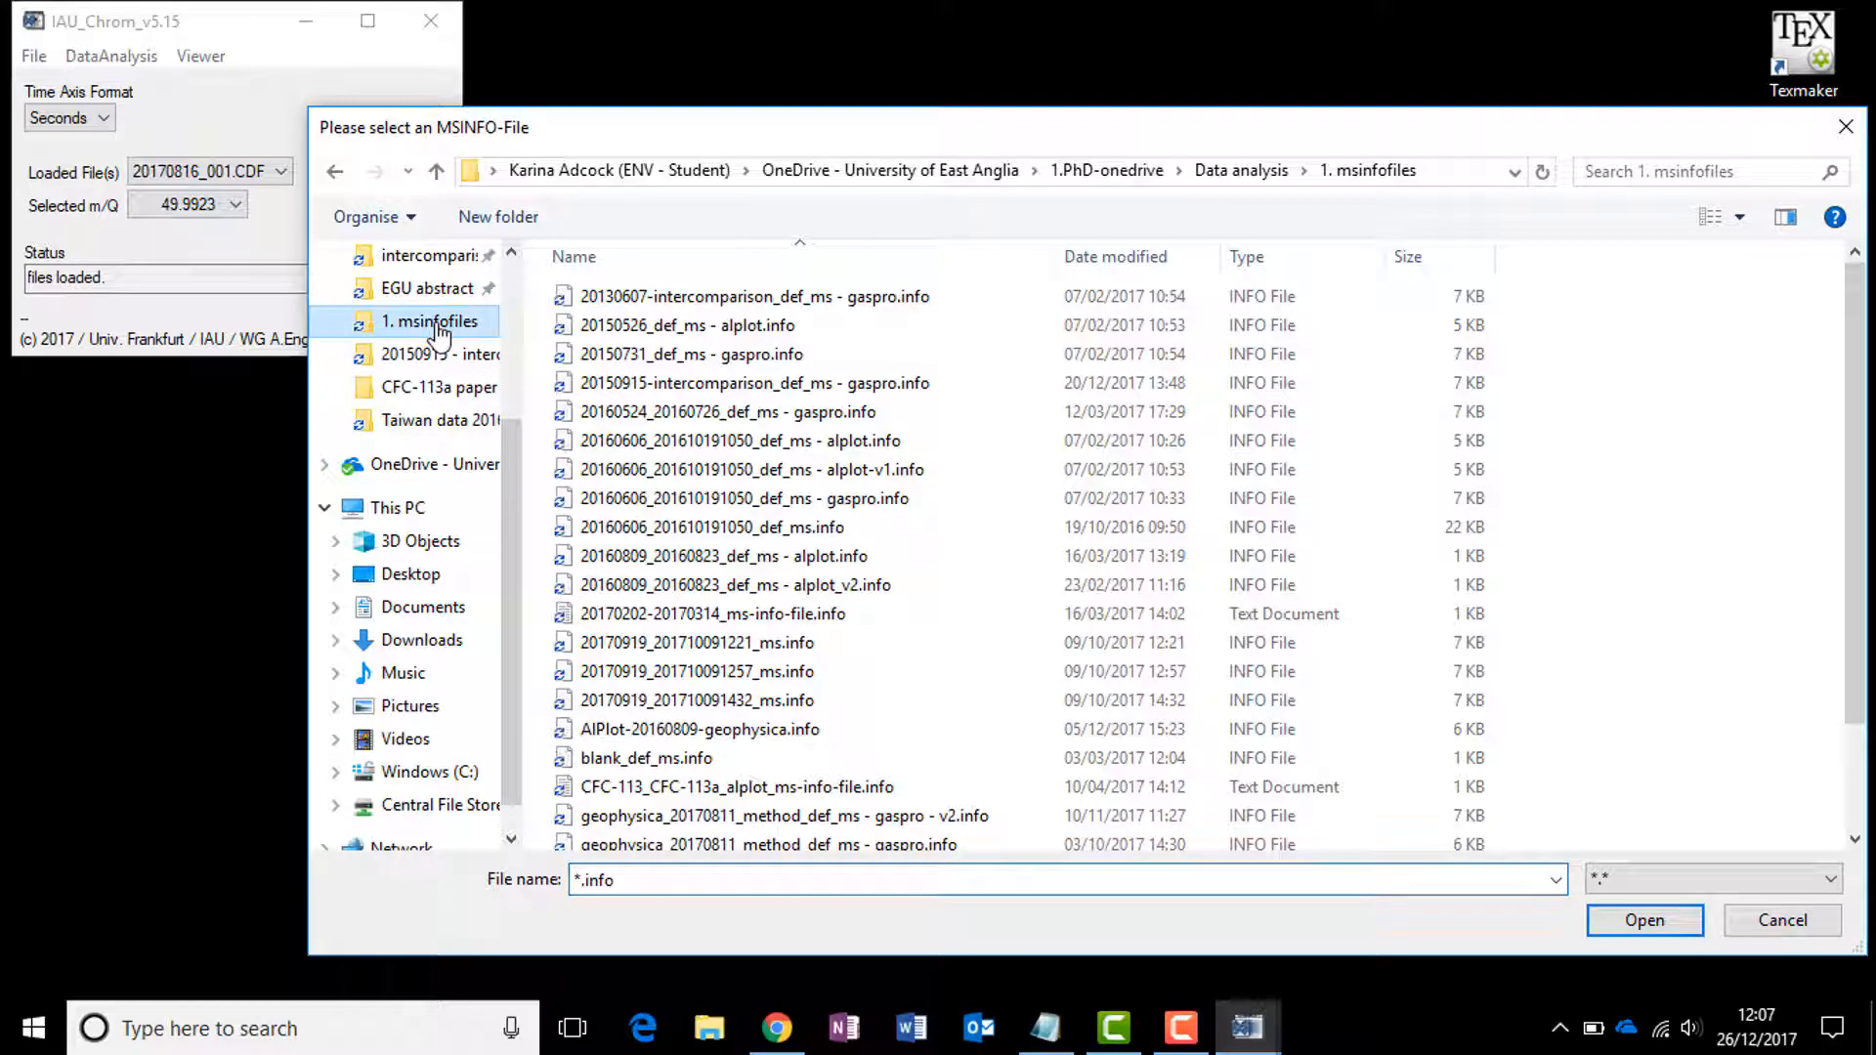
scroll(1070, 503, "down", 2)
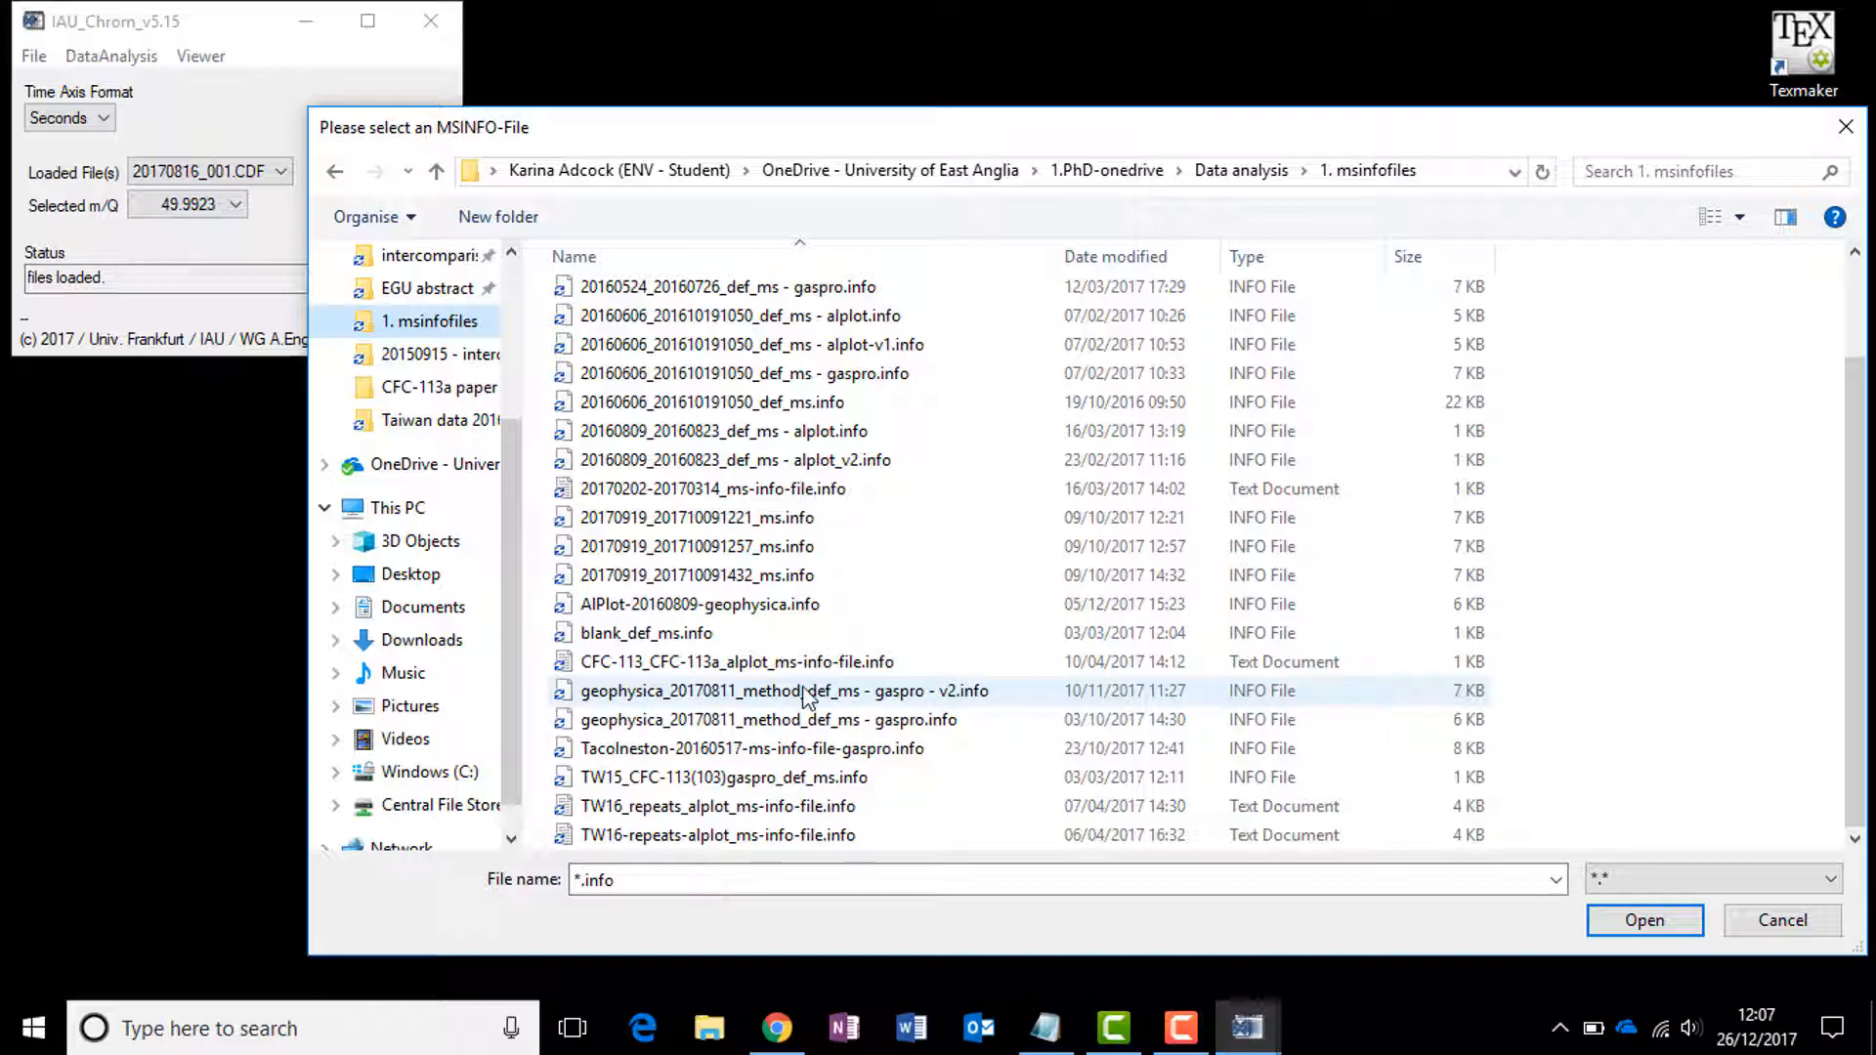
left_click(819, 693)
left_click(1645, 921)
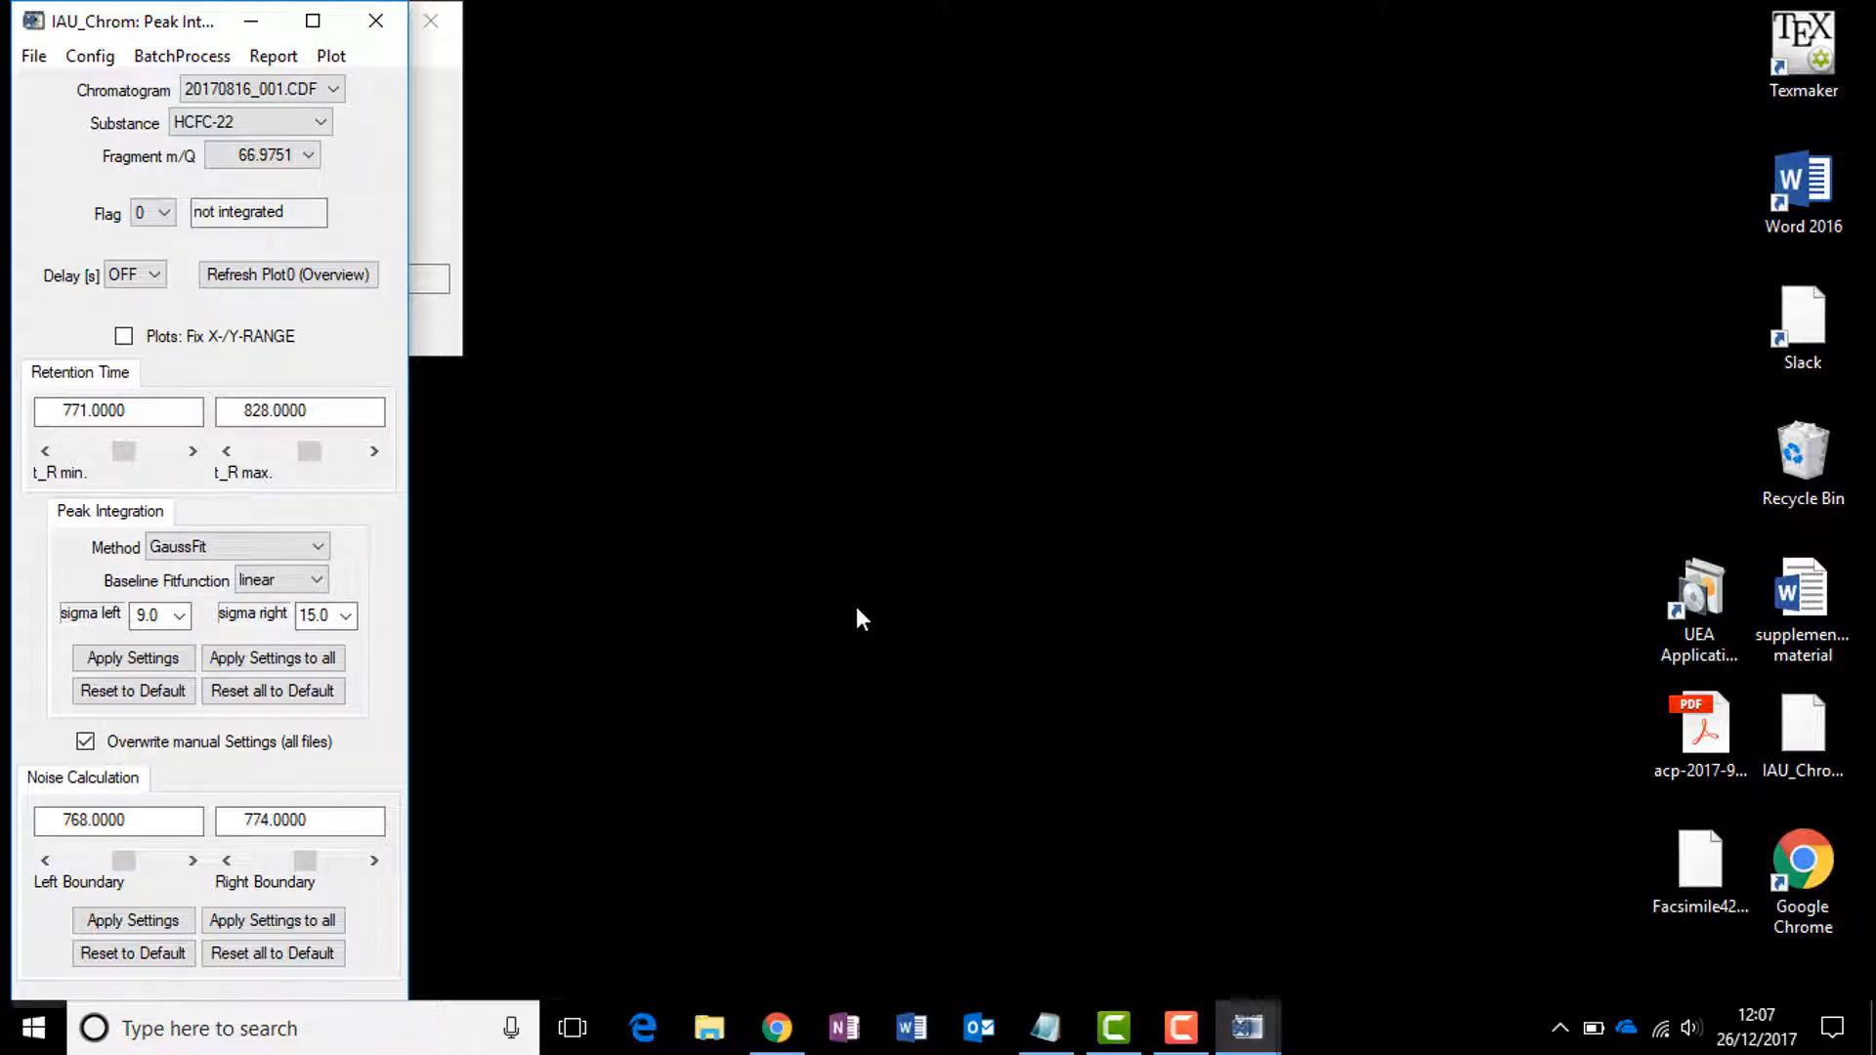
Step: Set the delay to 0.25 s and bring the Plot0 and Plot1 windows to the front in turn
left_click(136, 275)
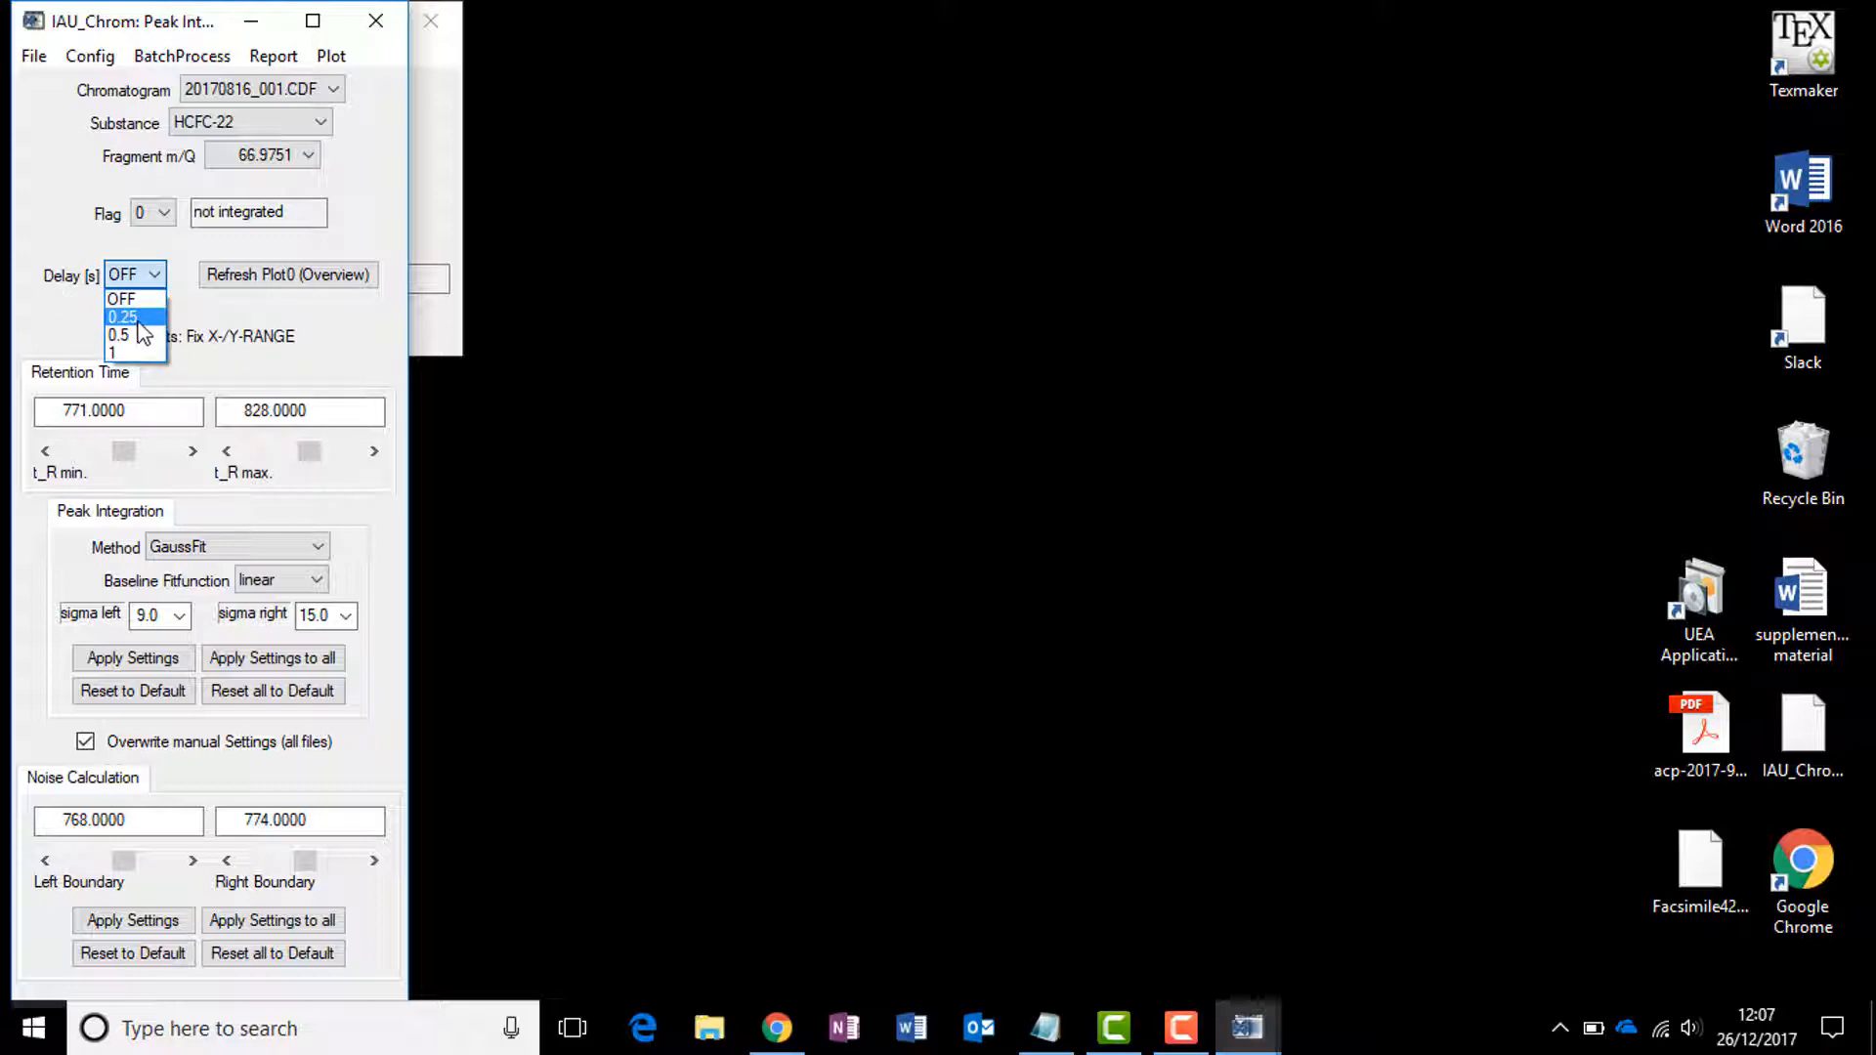
left_click(139, 319)
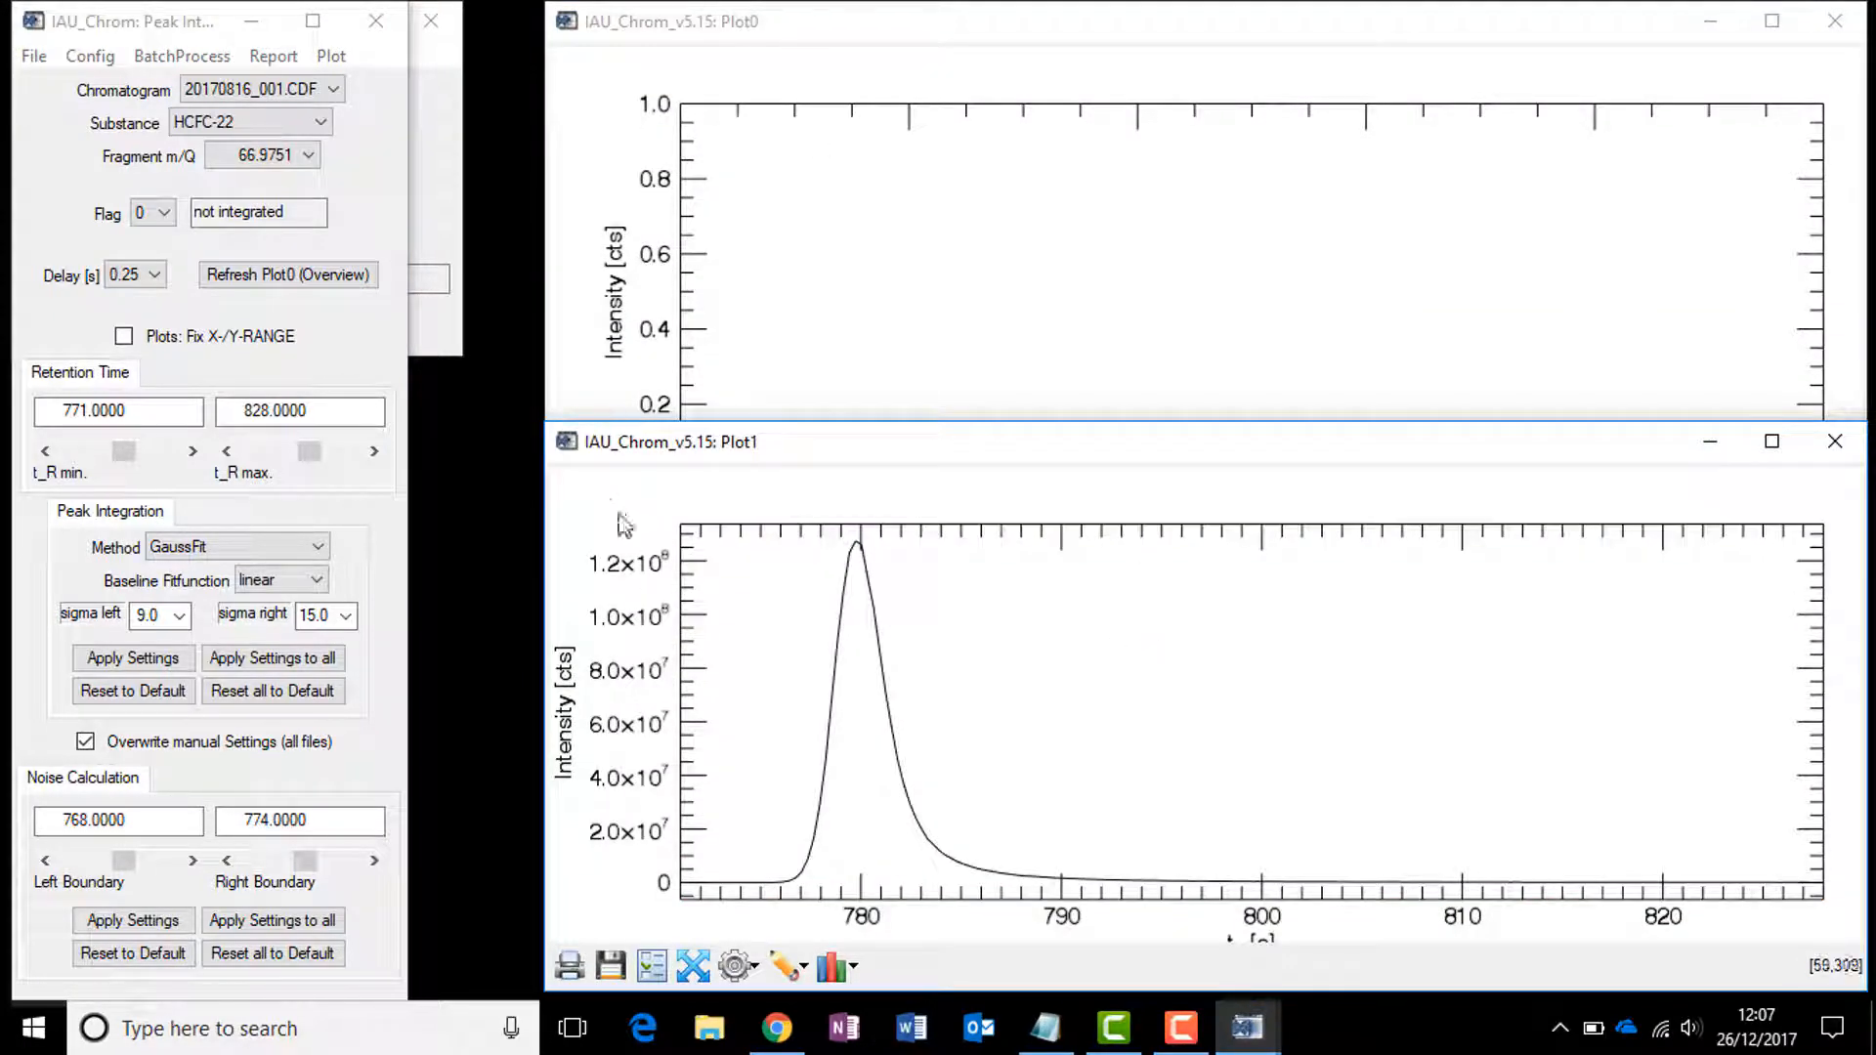
left_click(843, 23)
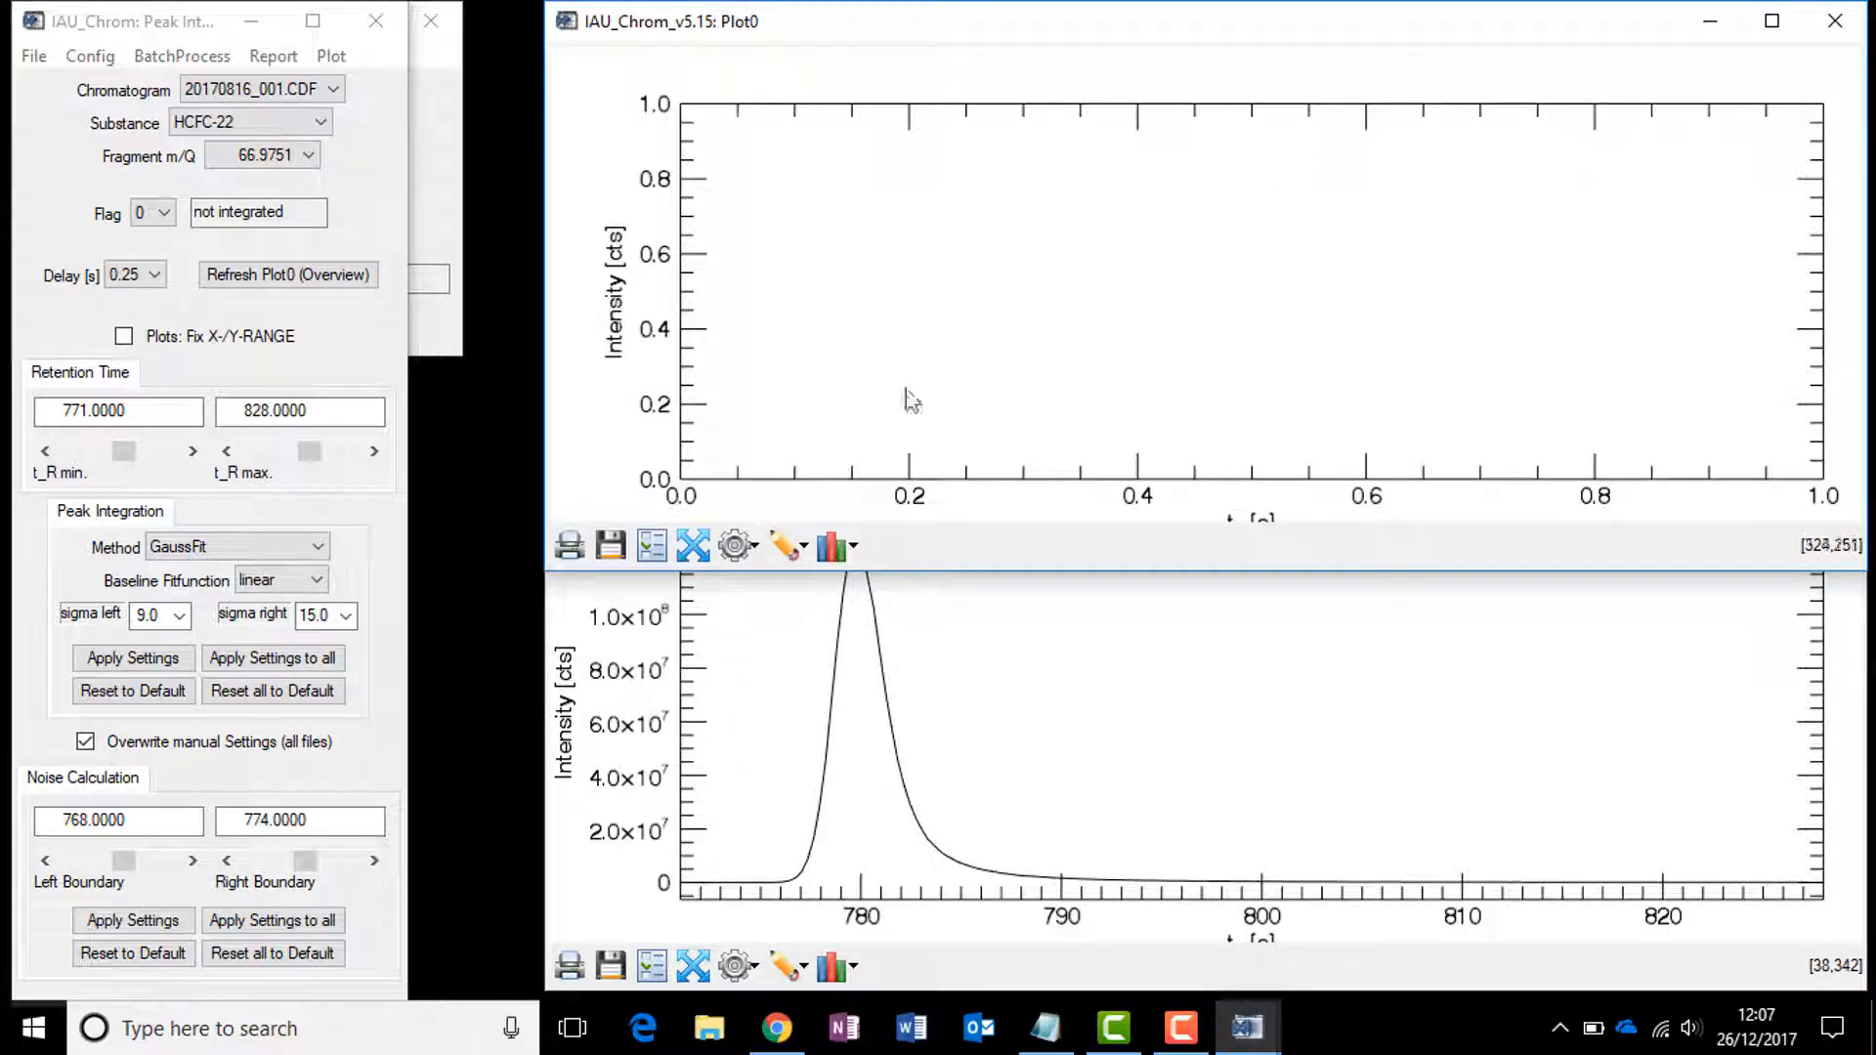
left_click(573, 616)
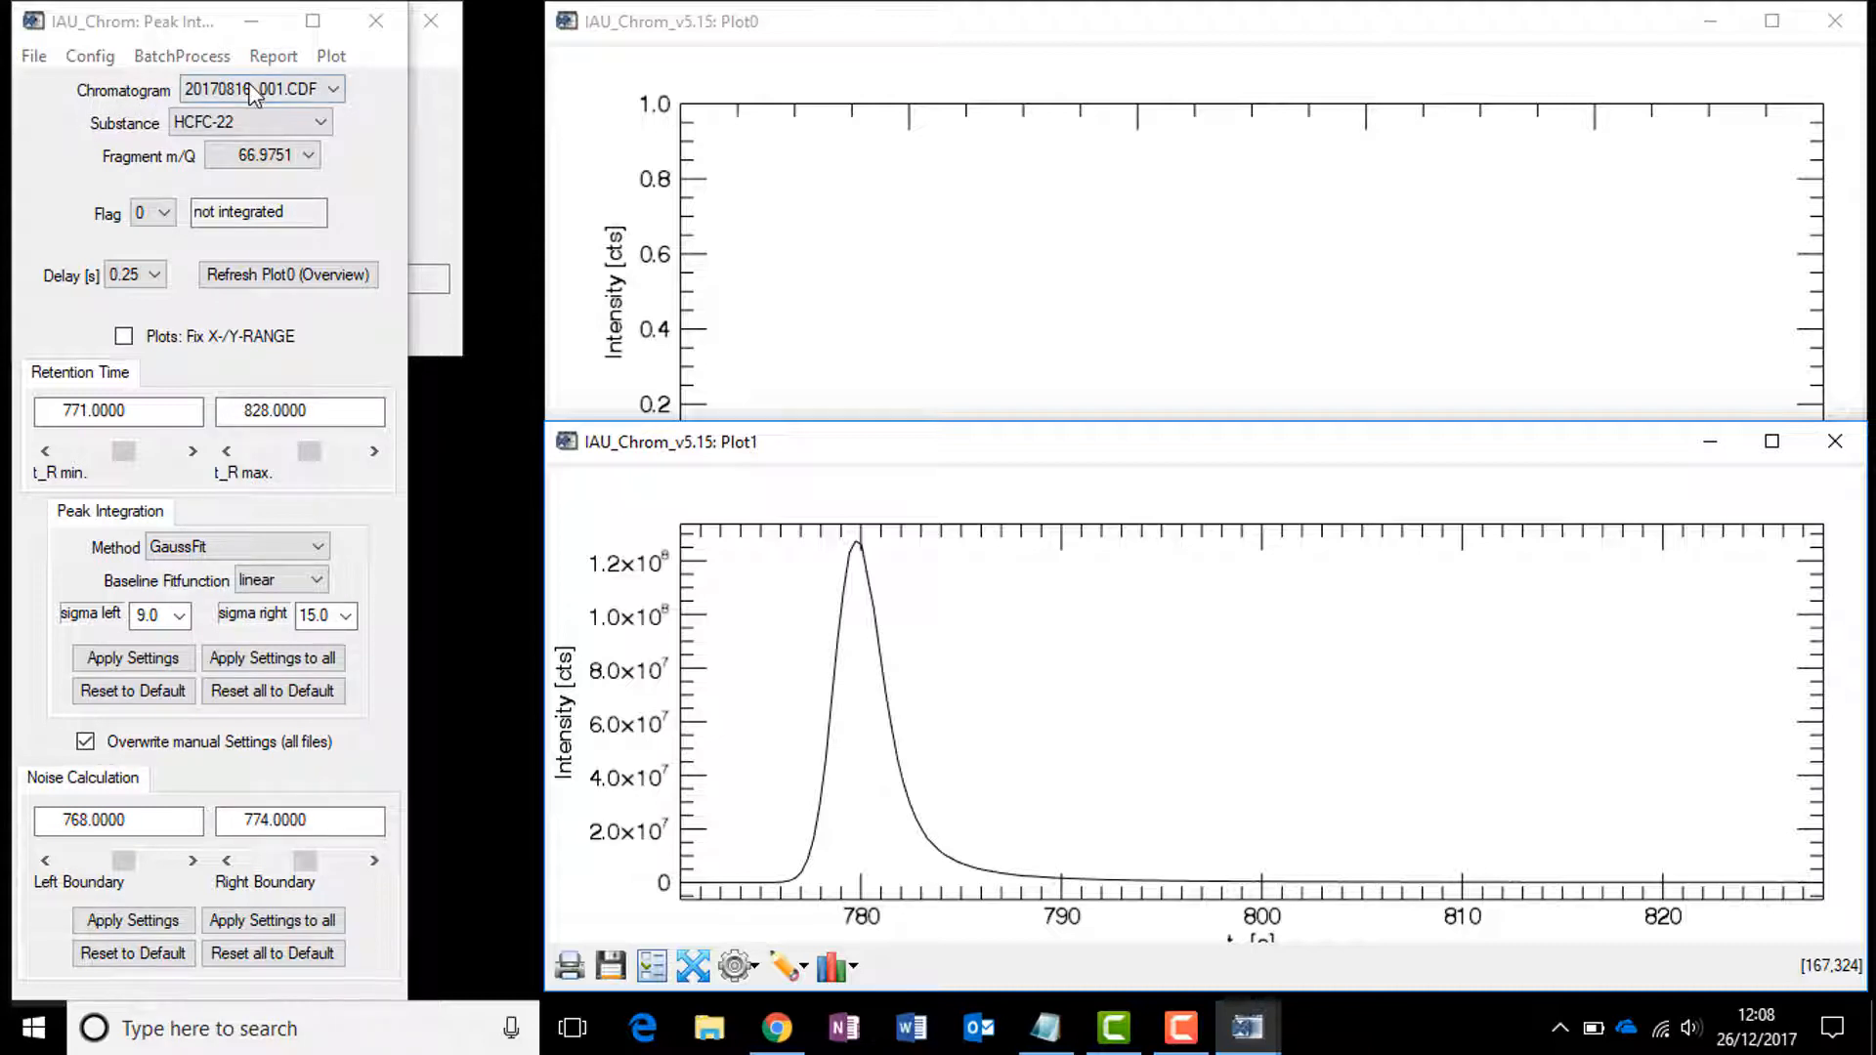
Step: Browse the chromatogram, substance and fragment m/Q lists without changing the selections
left_click(313, 91)
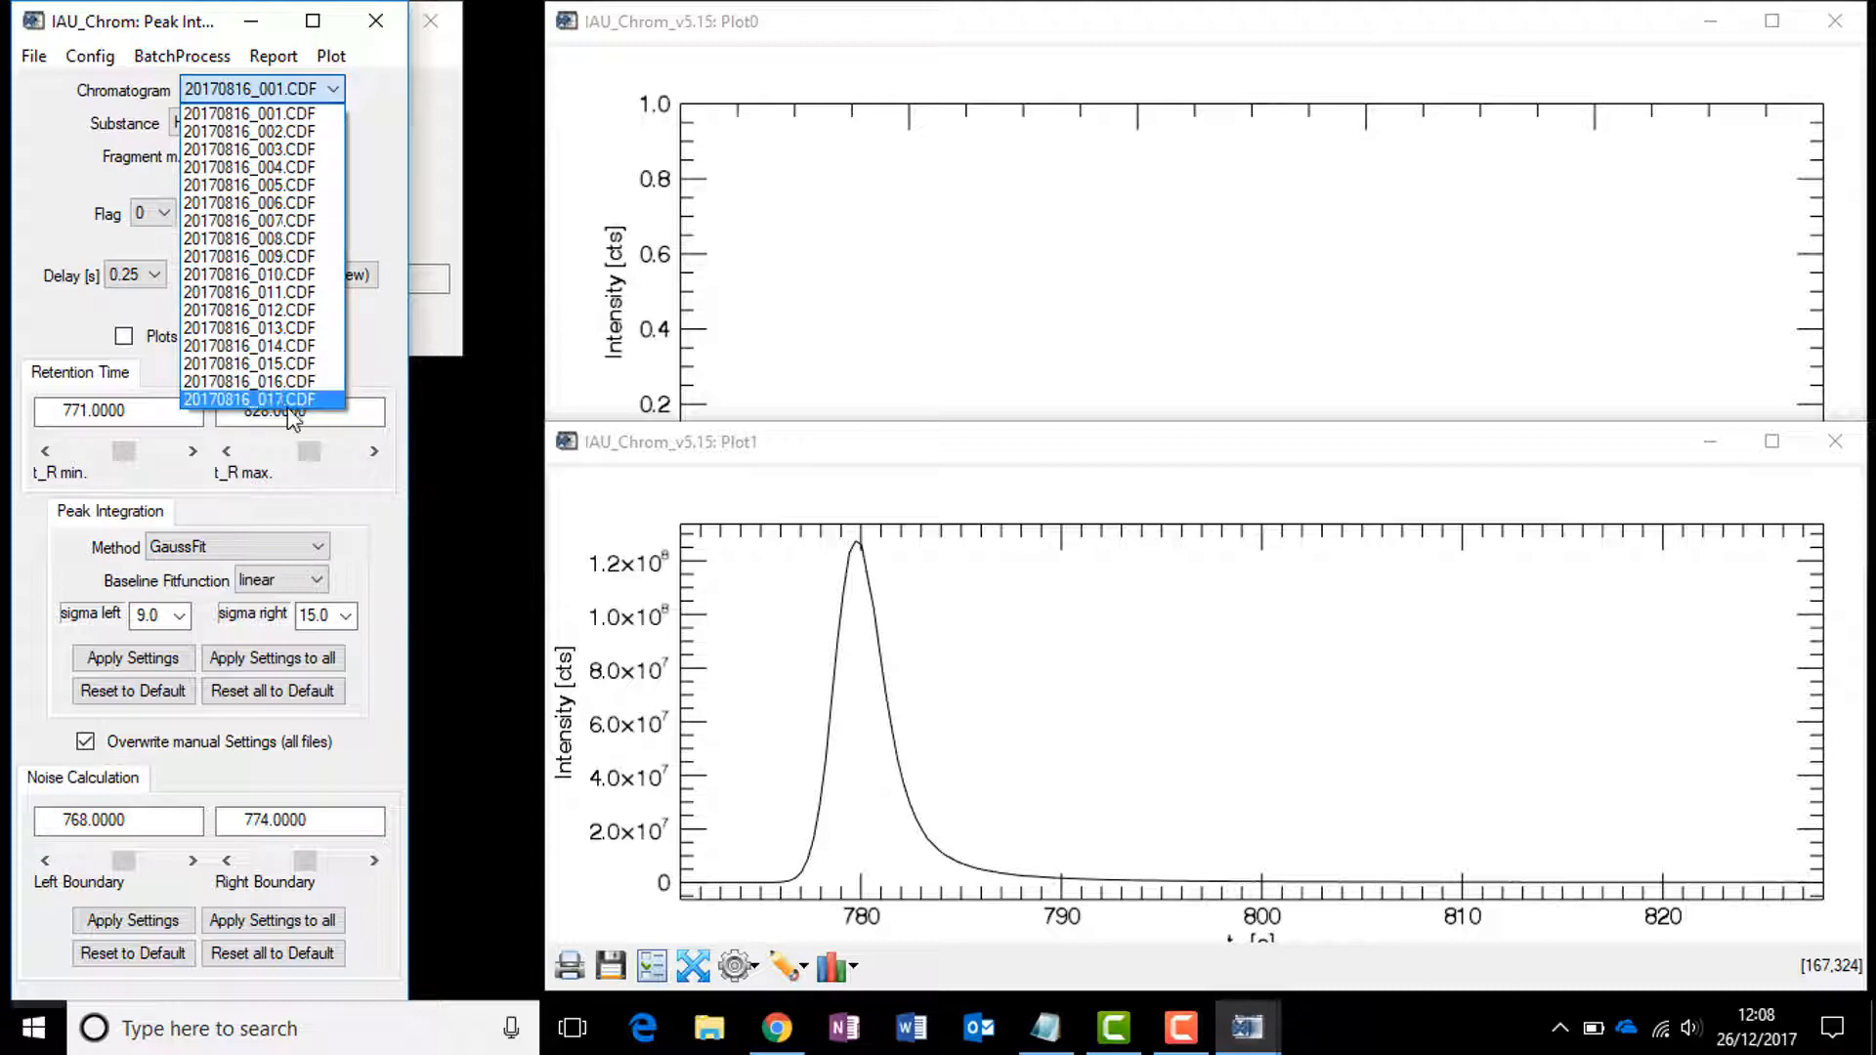
left_click(56, 127)
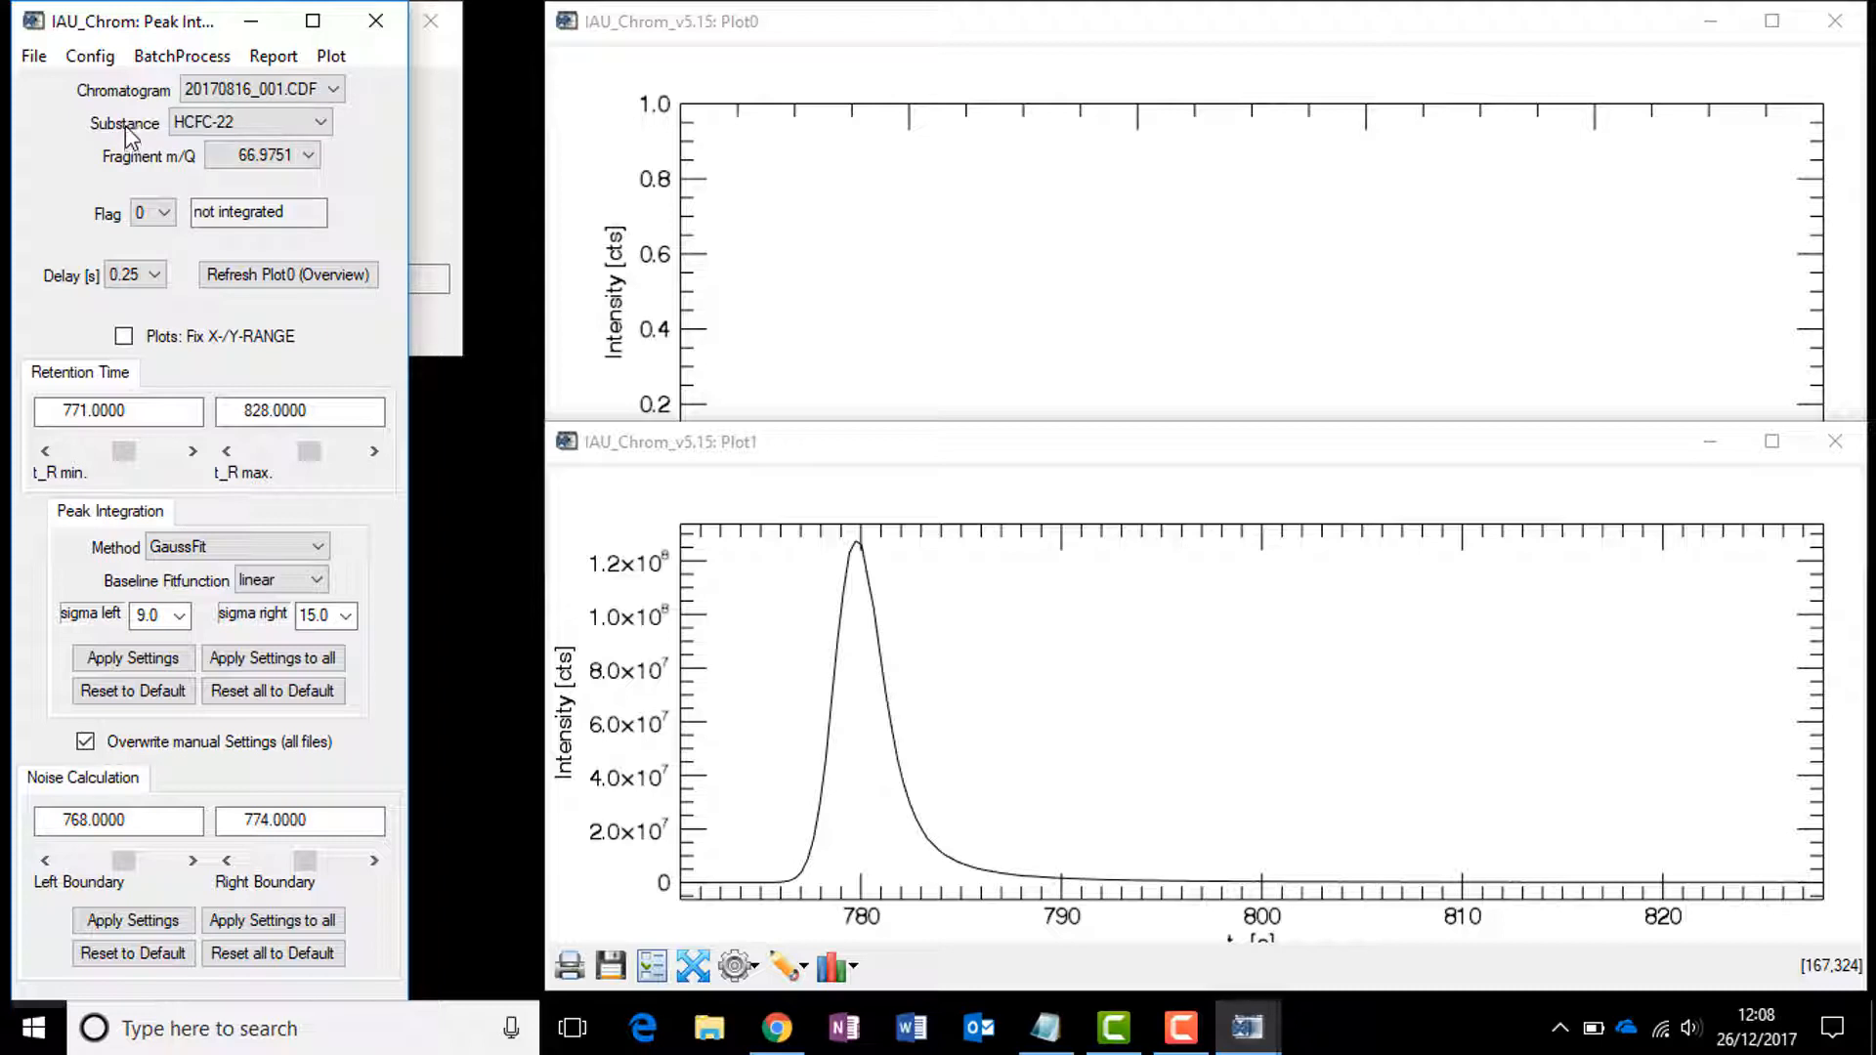
left_click(274, 125)
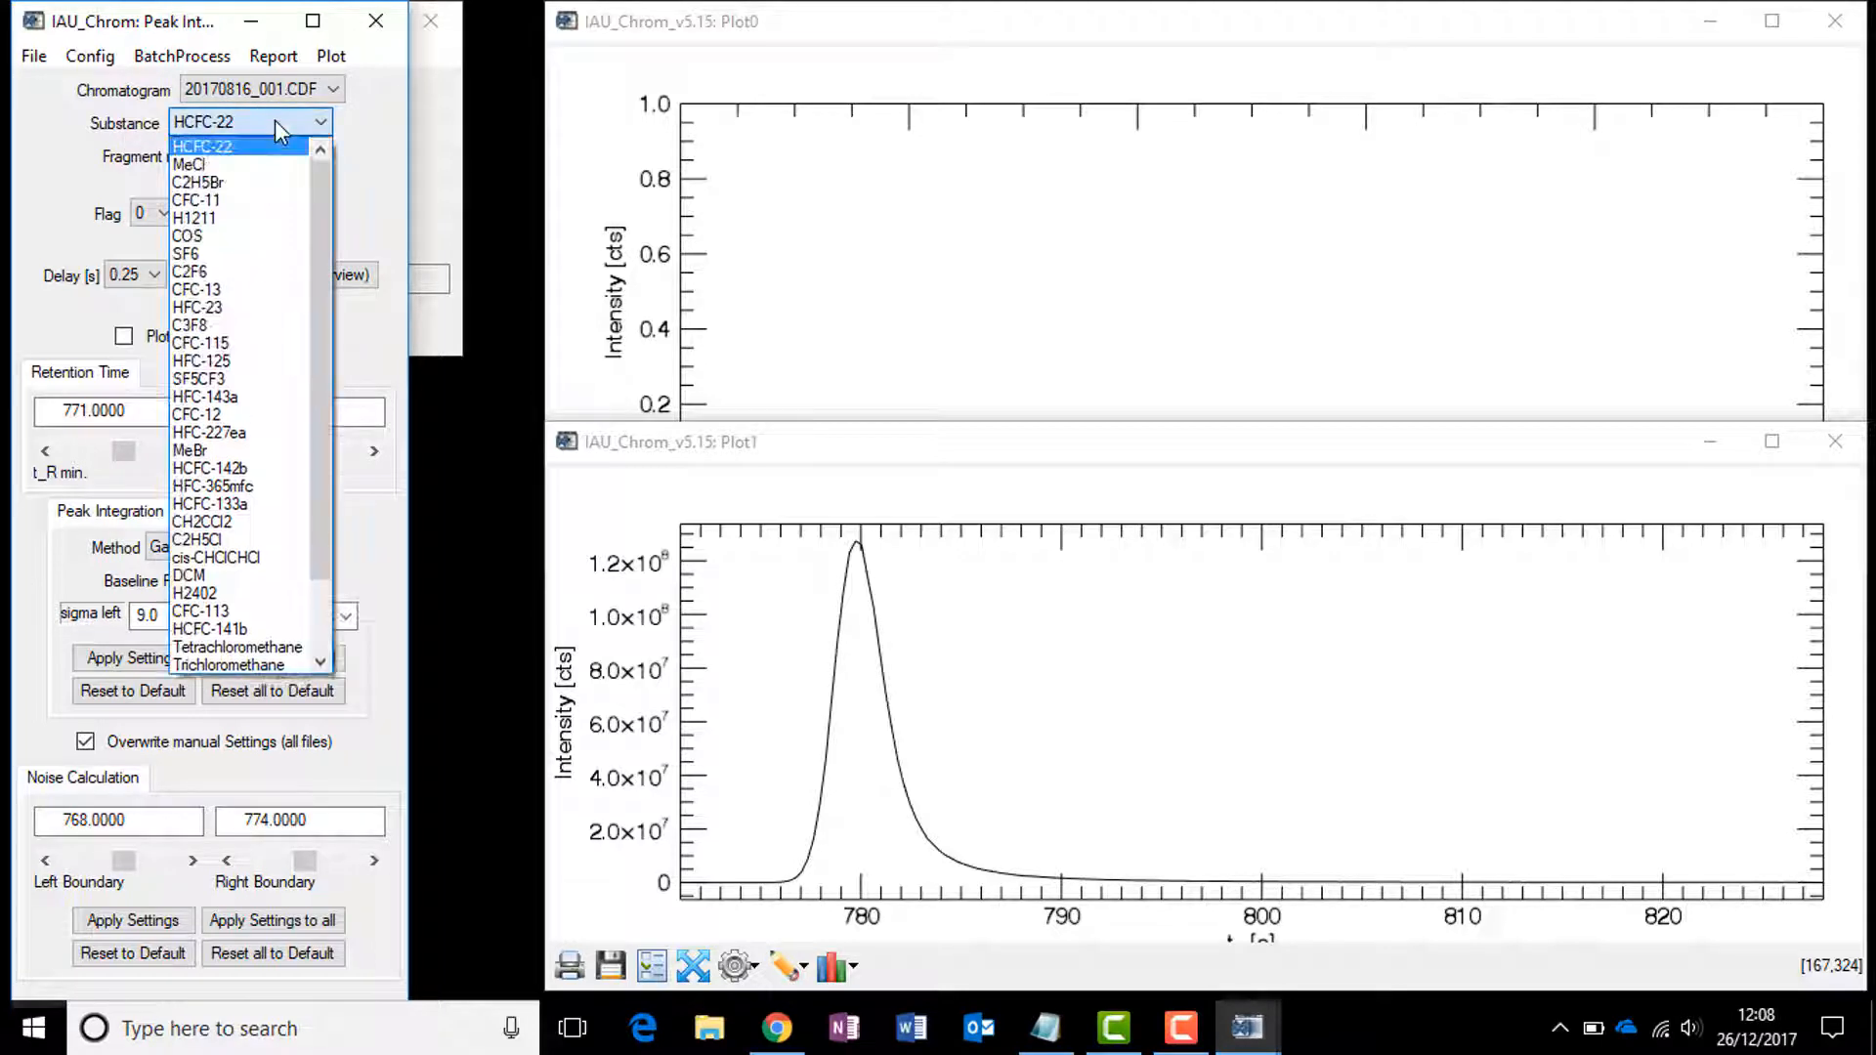
left_click_drag(318, 167, 360, 102)
left_click(61, 154)
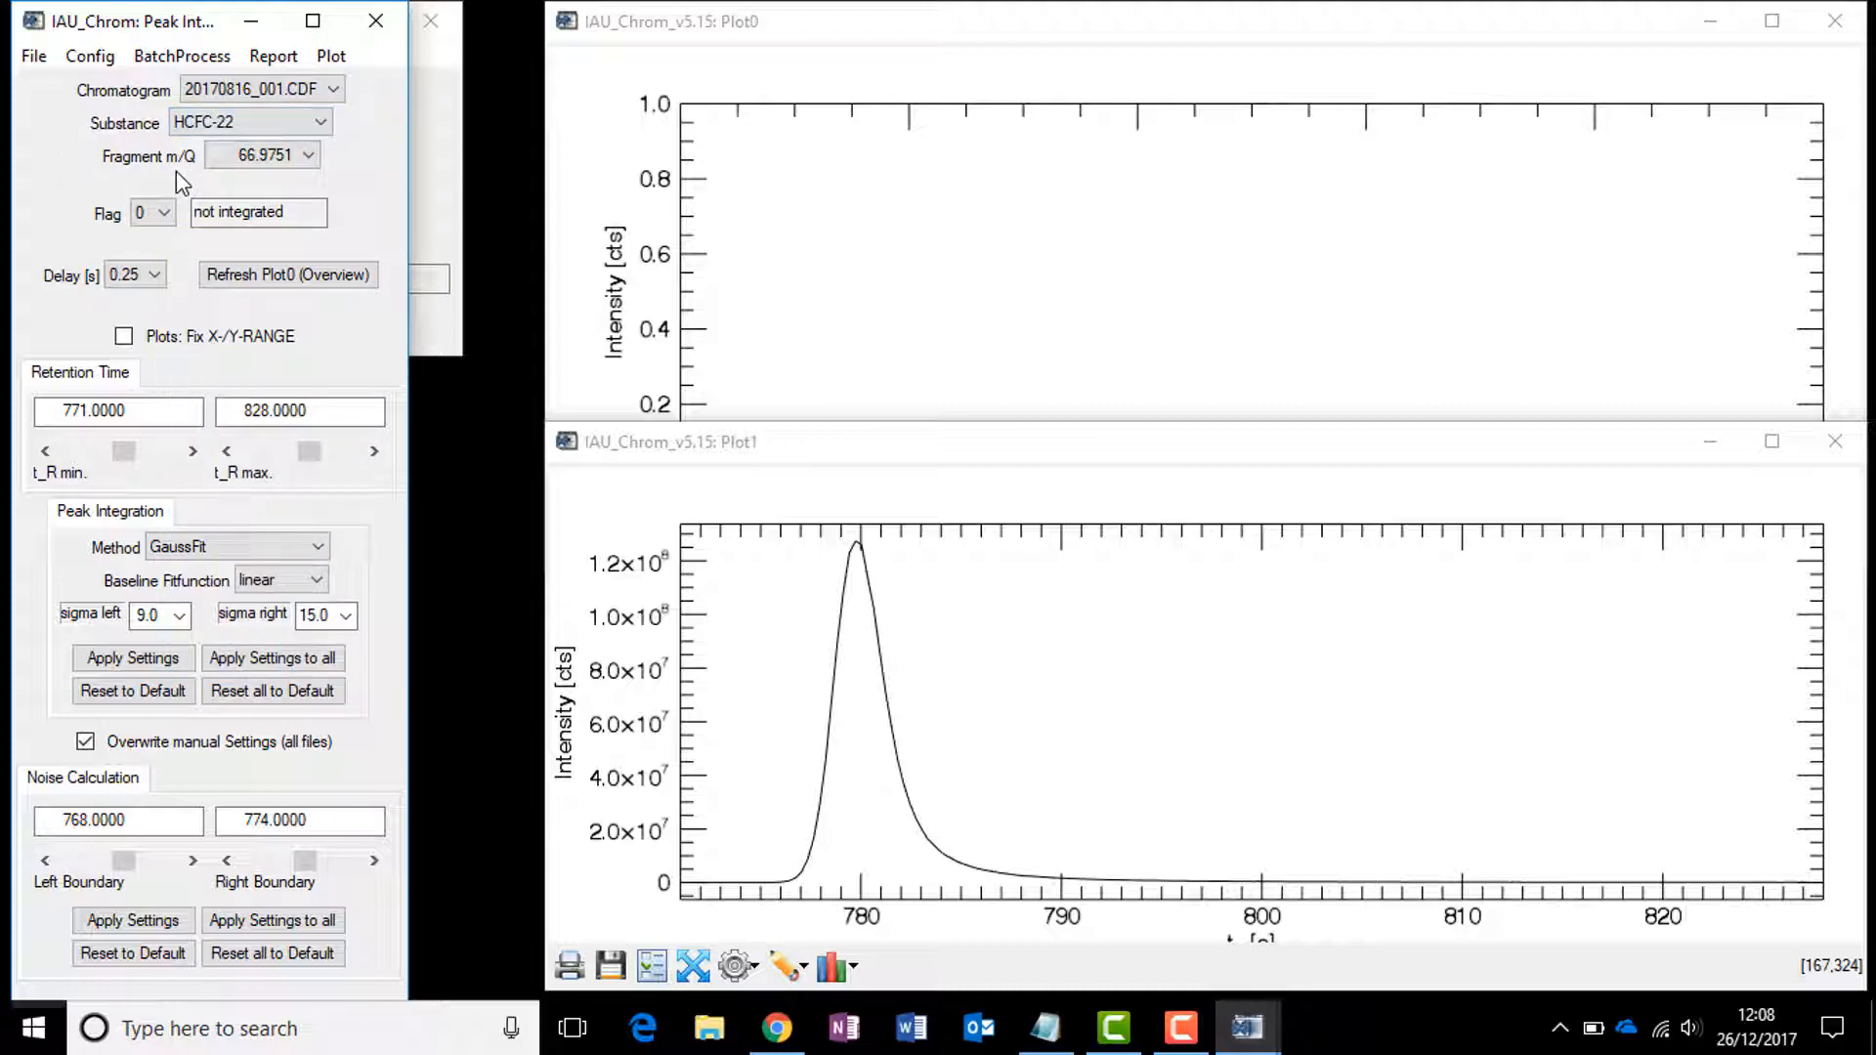
left_click(298, 157)
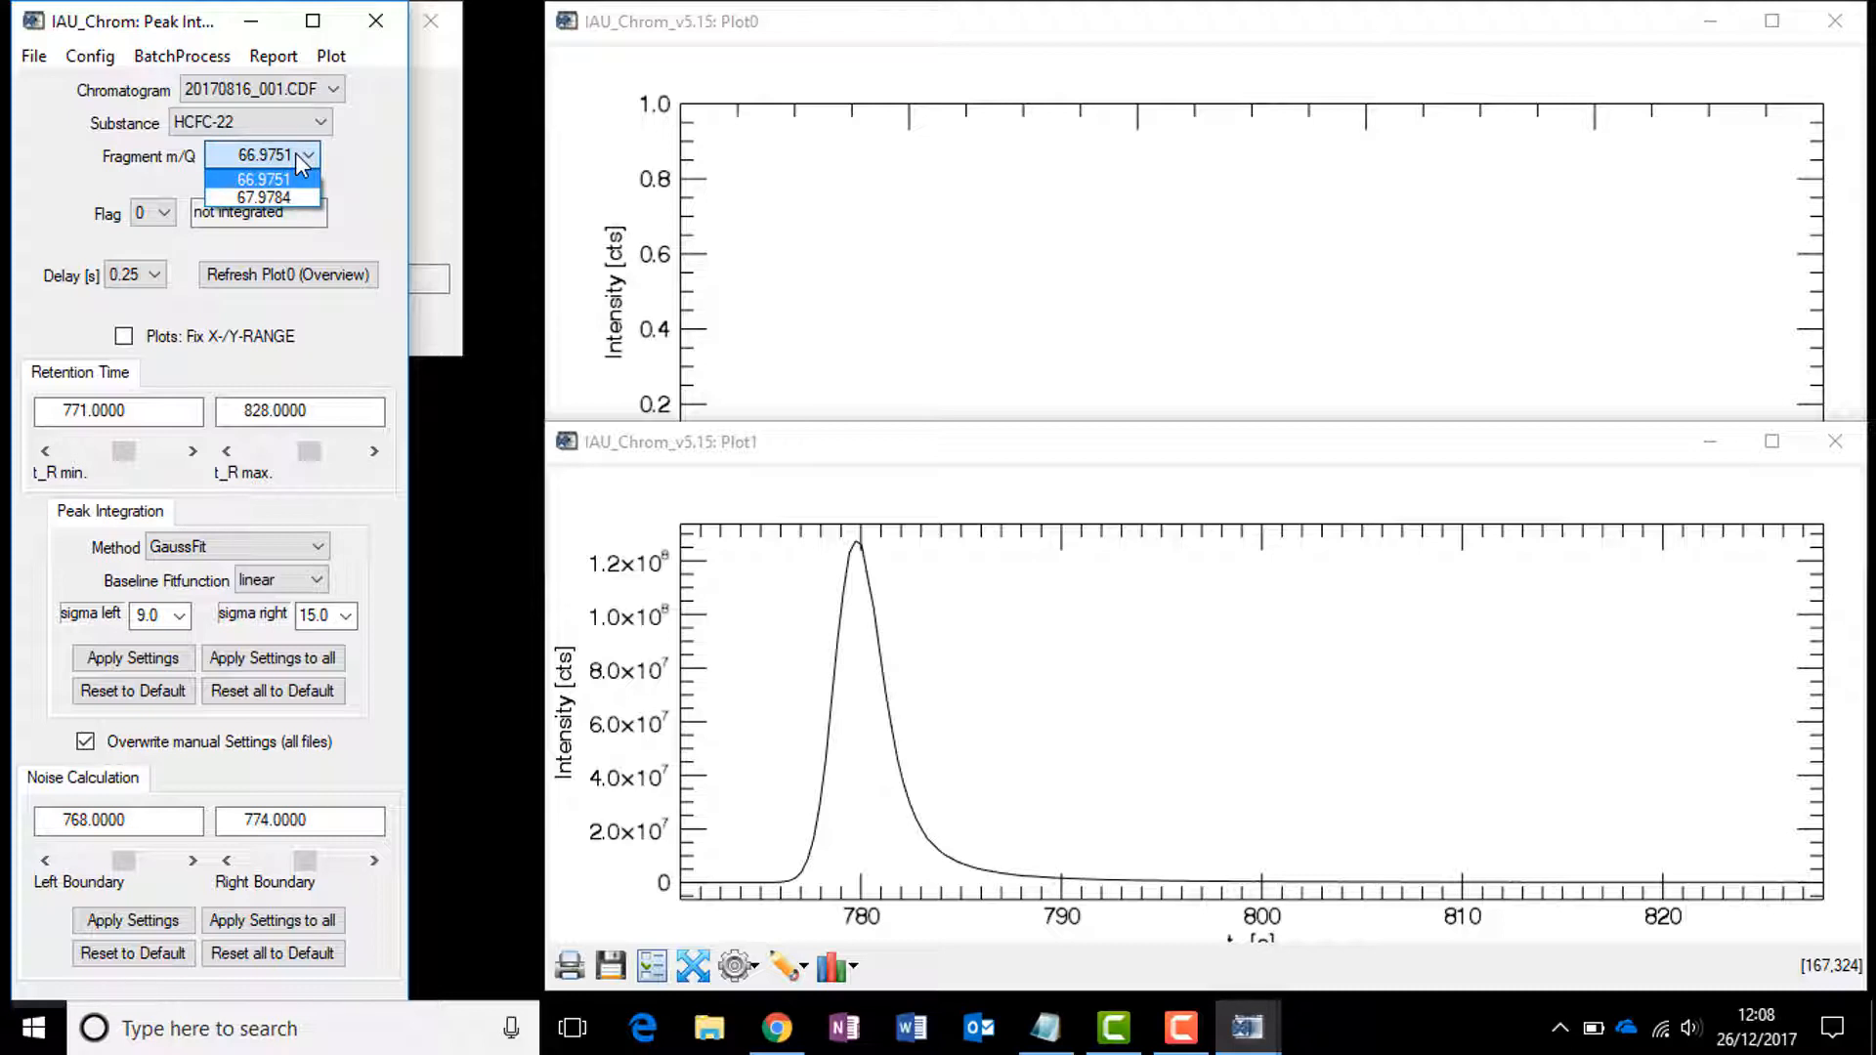
left_click(368, 175)
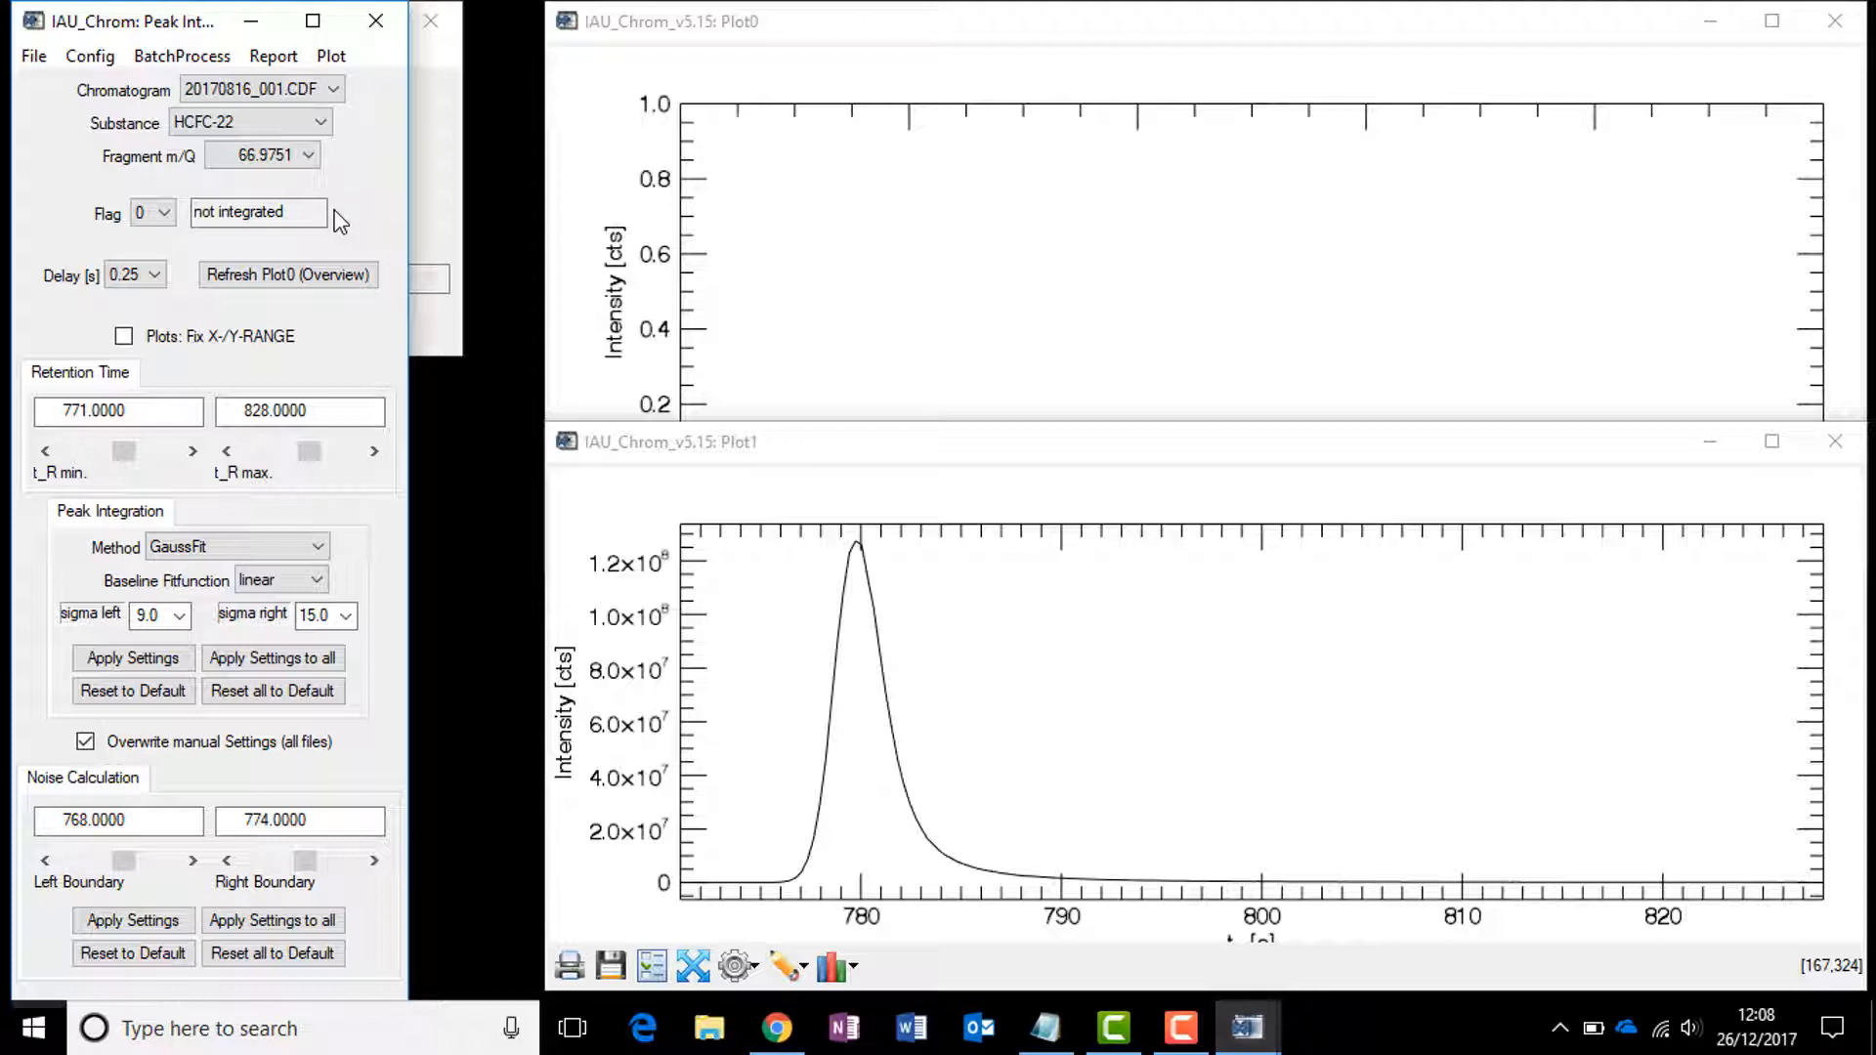
Step: Switch the peak flag successively to 1, 2 and -1
left_click(168, 220)
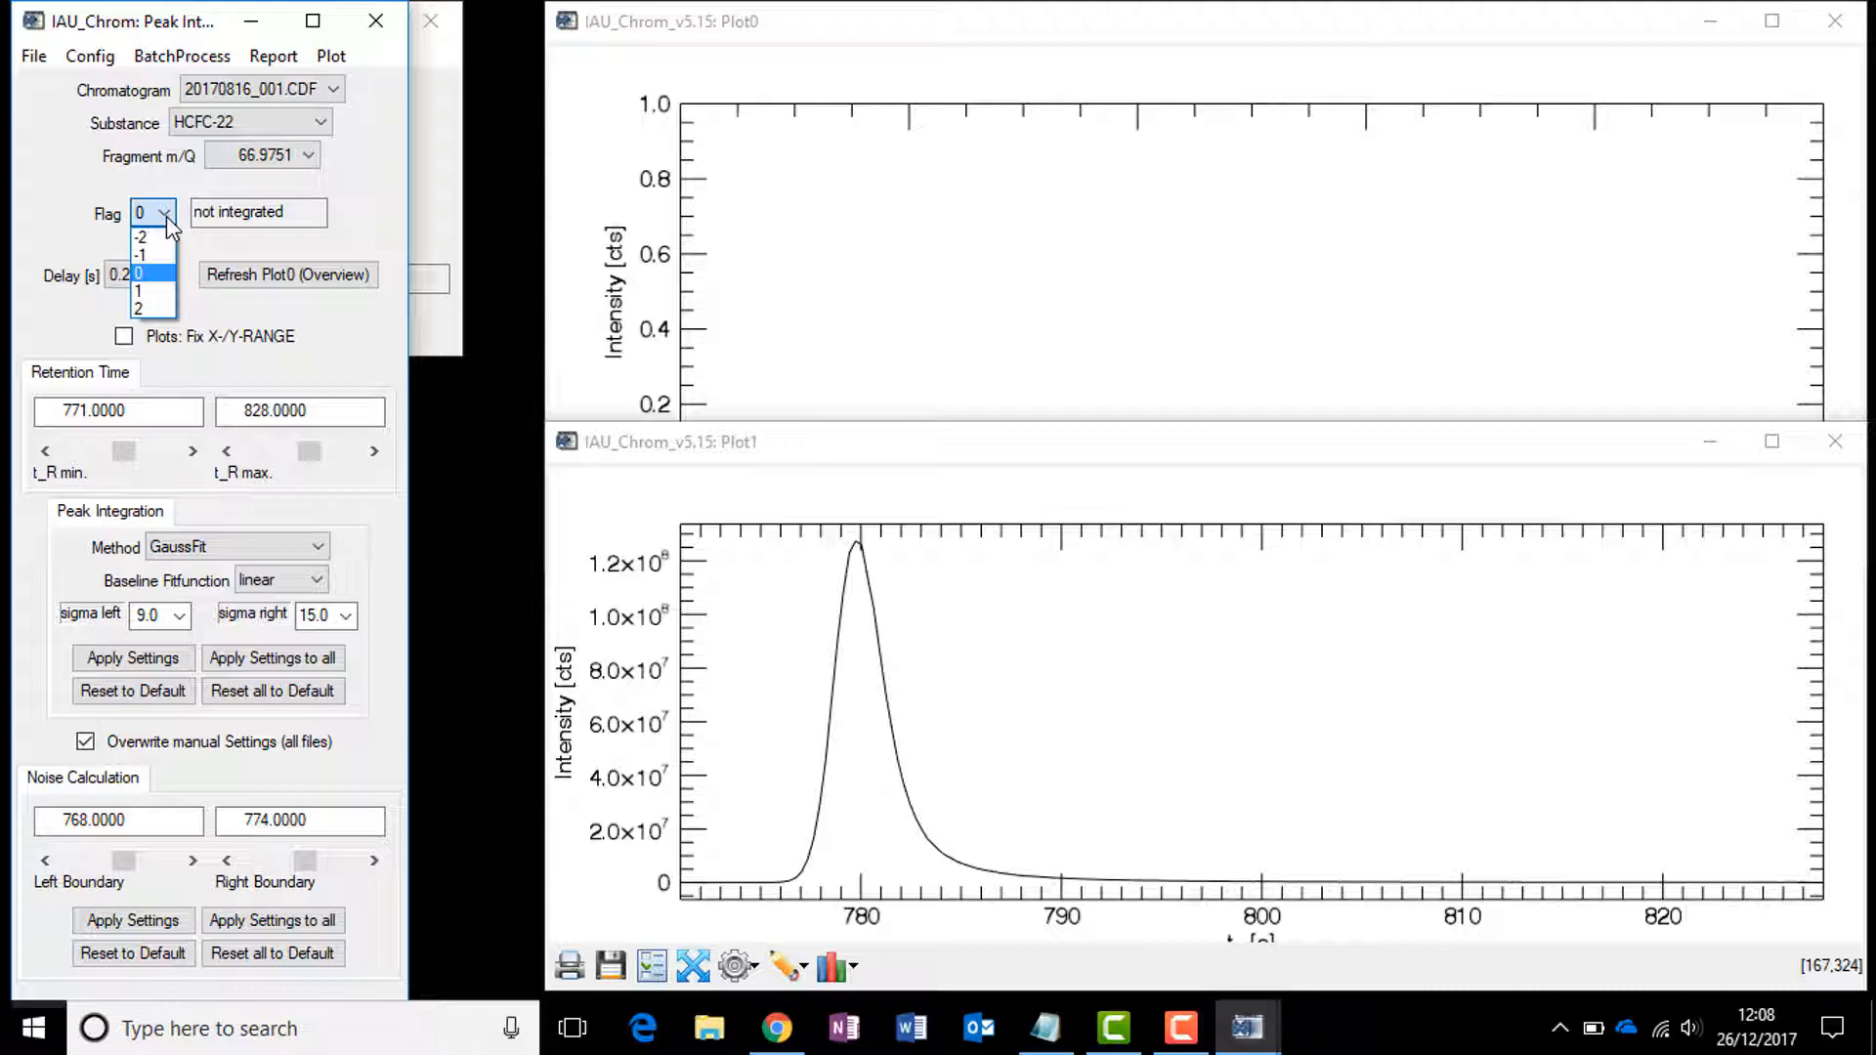
left_click(153, 309)
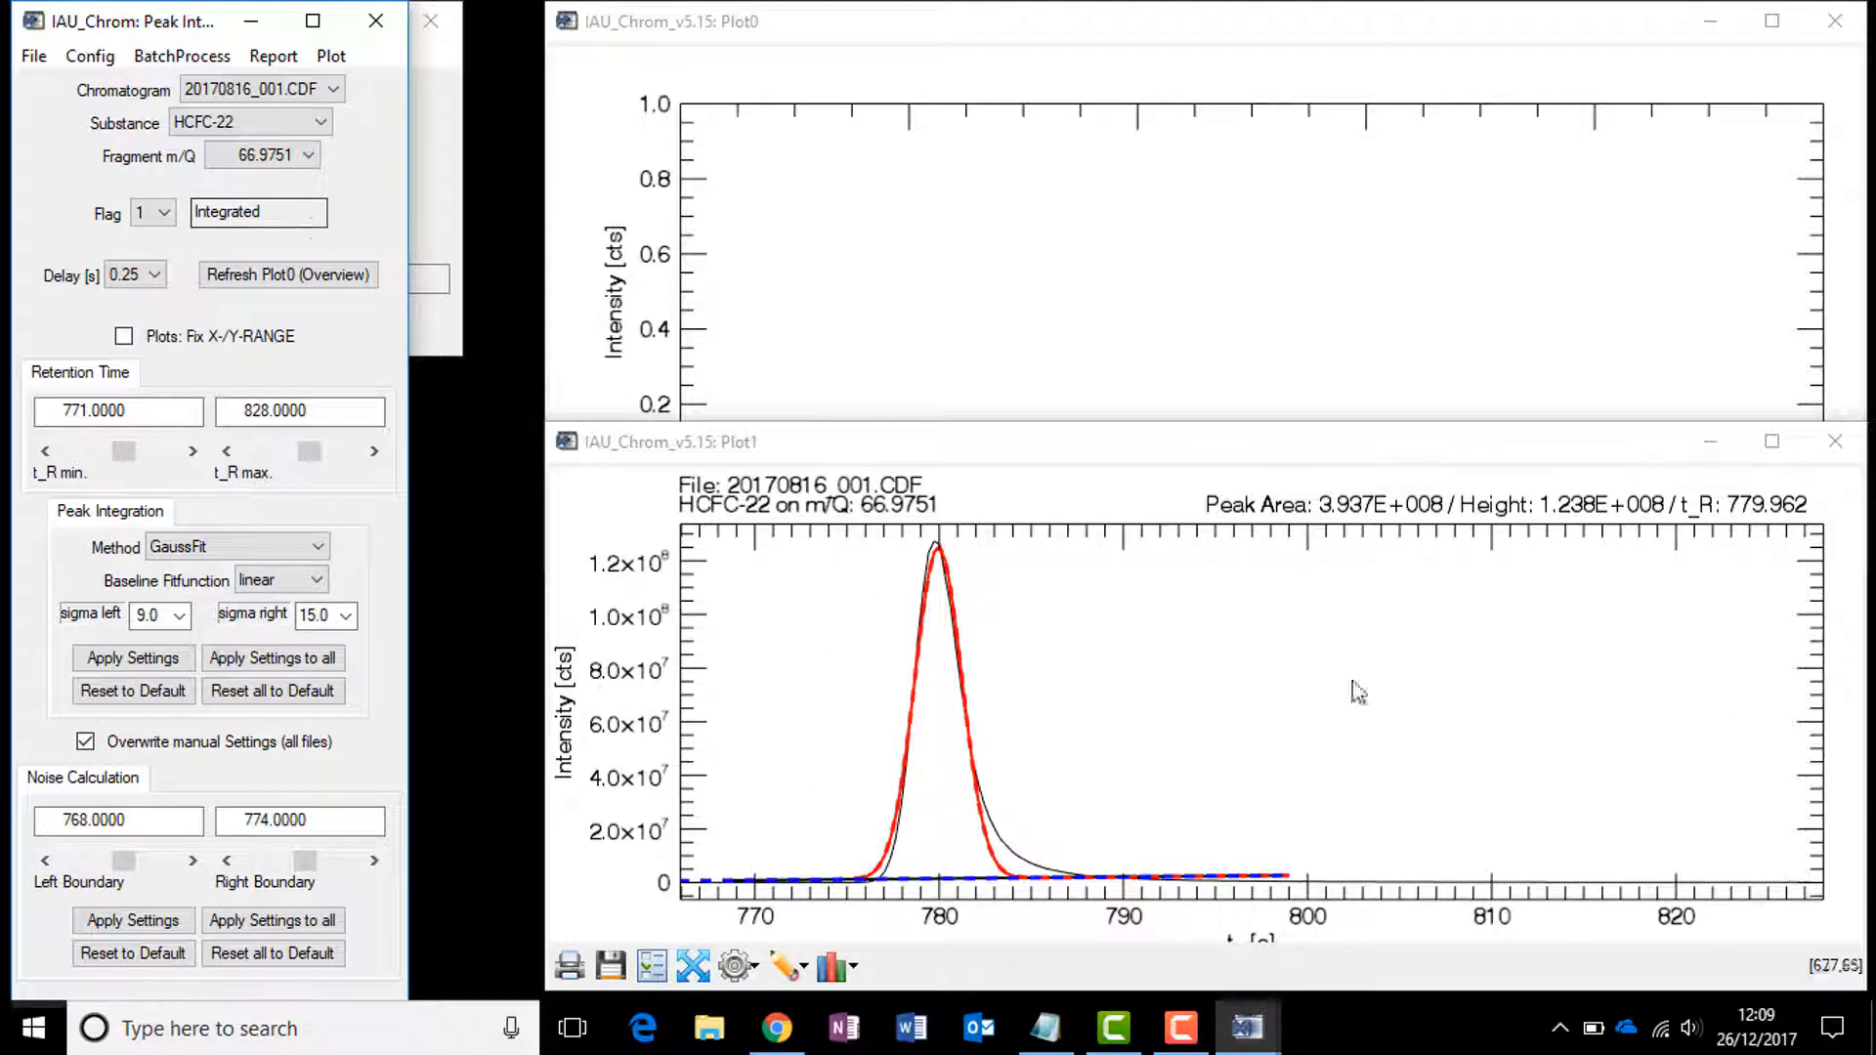
left_click(157, 218)
left_click(145, 310)
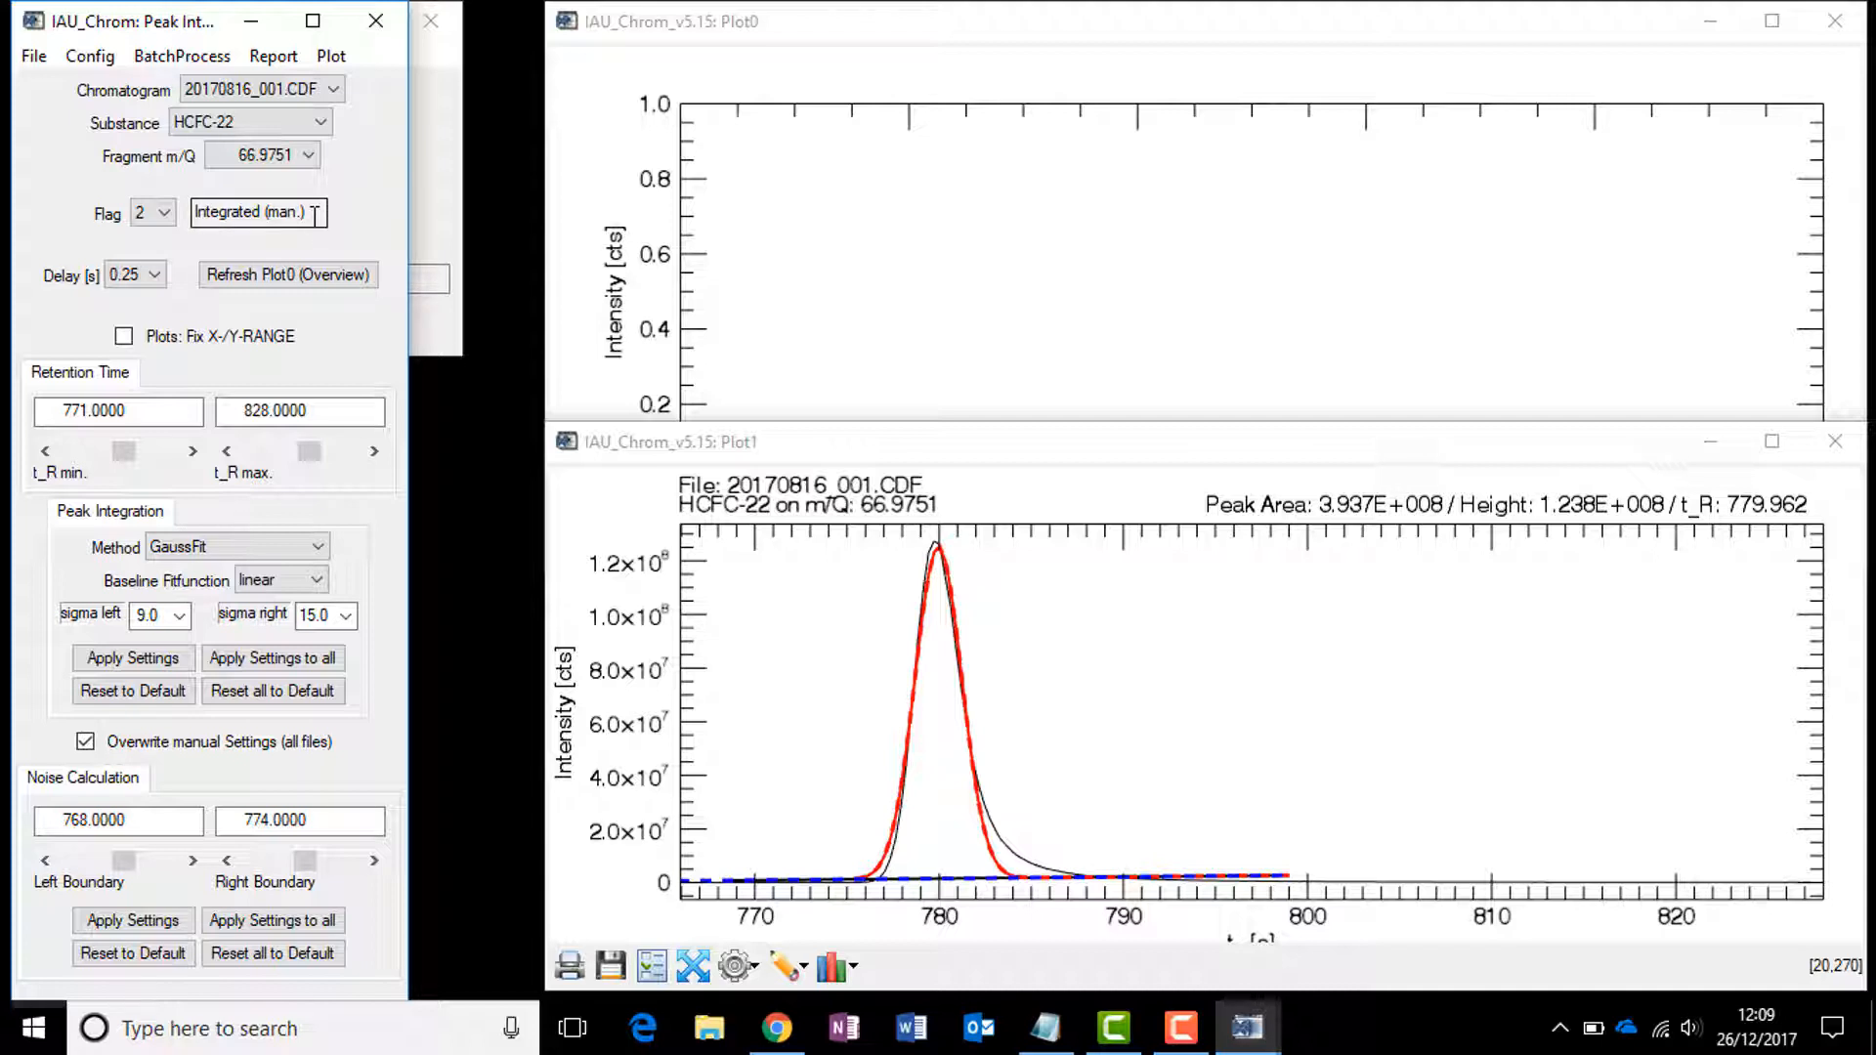
left_click(143, 217)
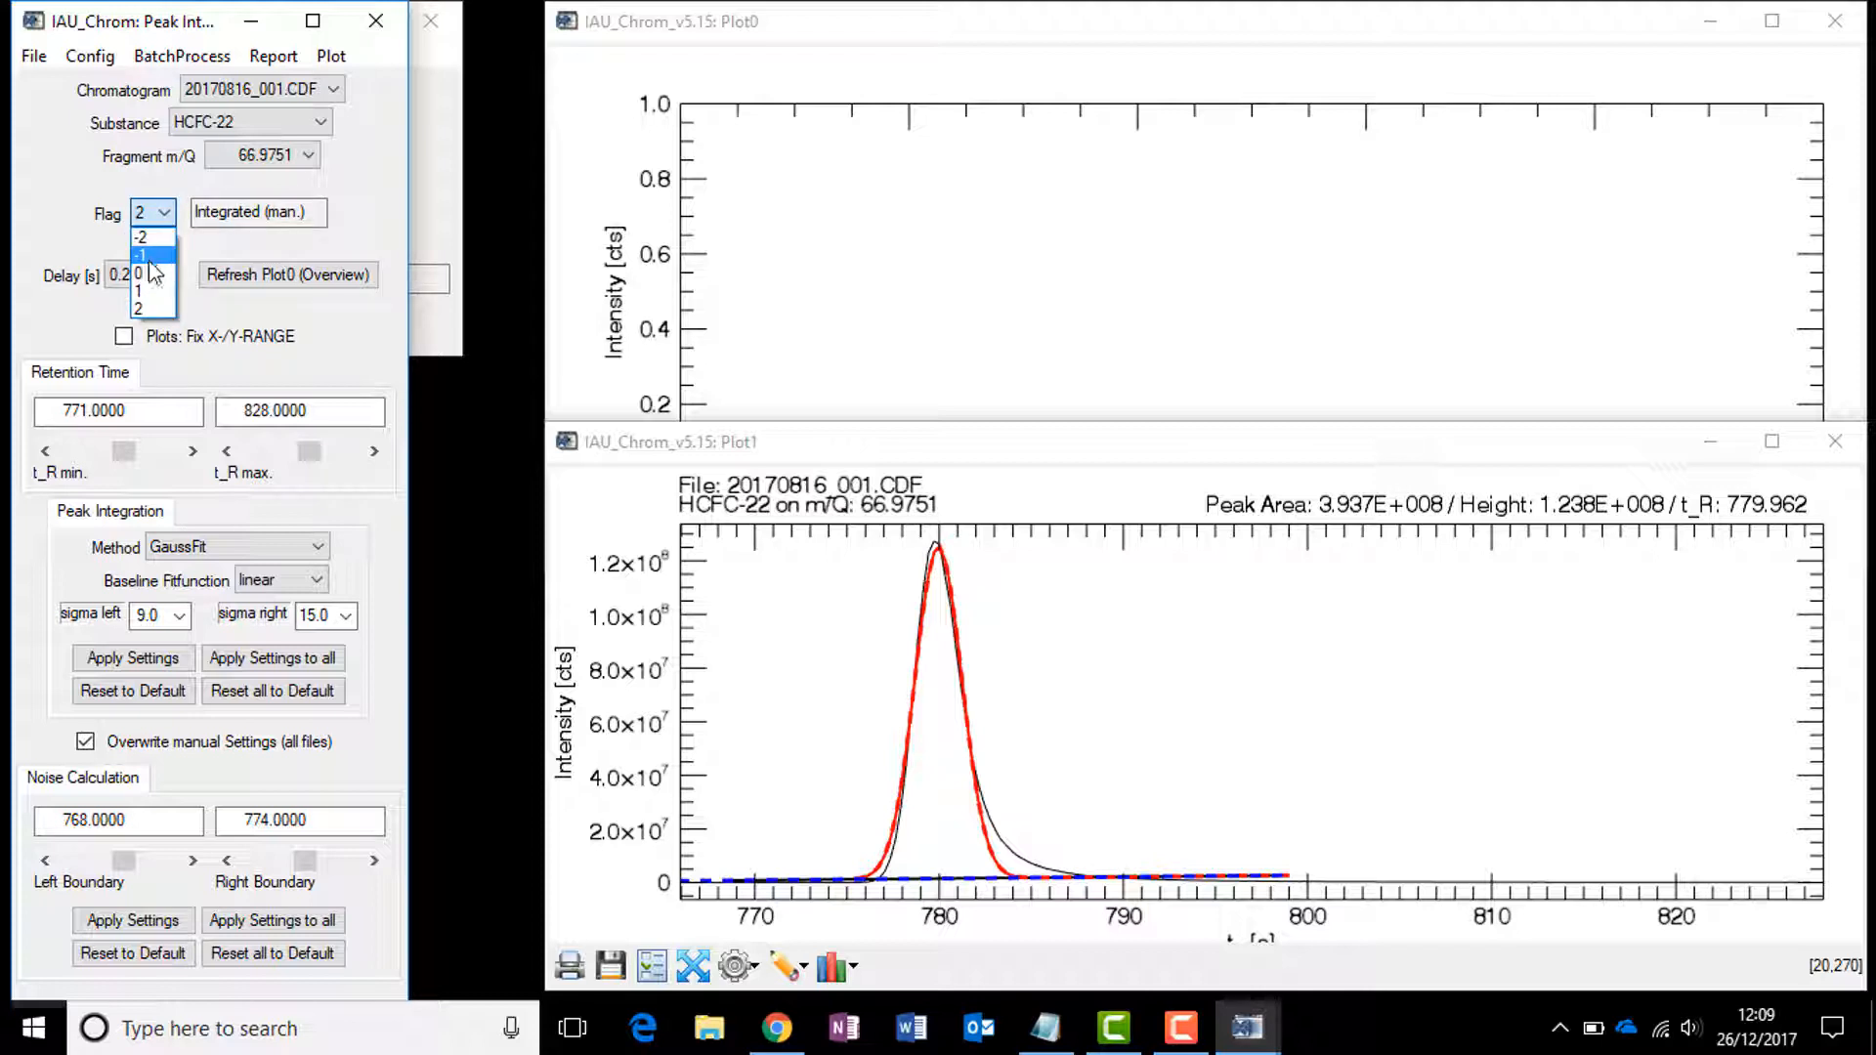
left_click(149, 256)
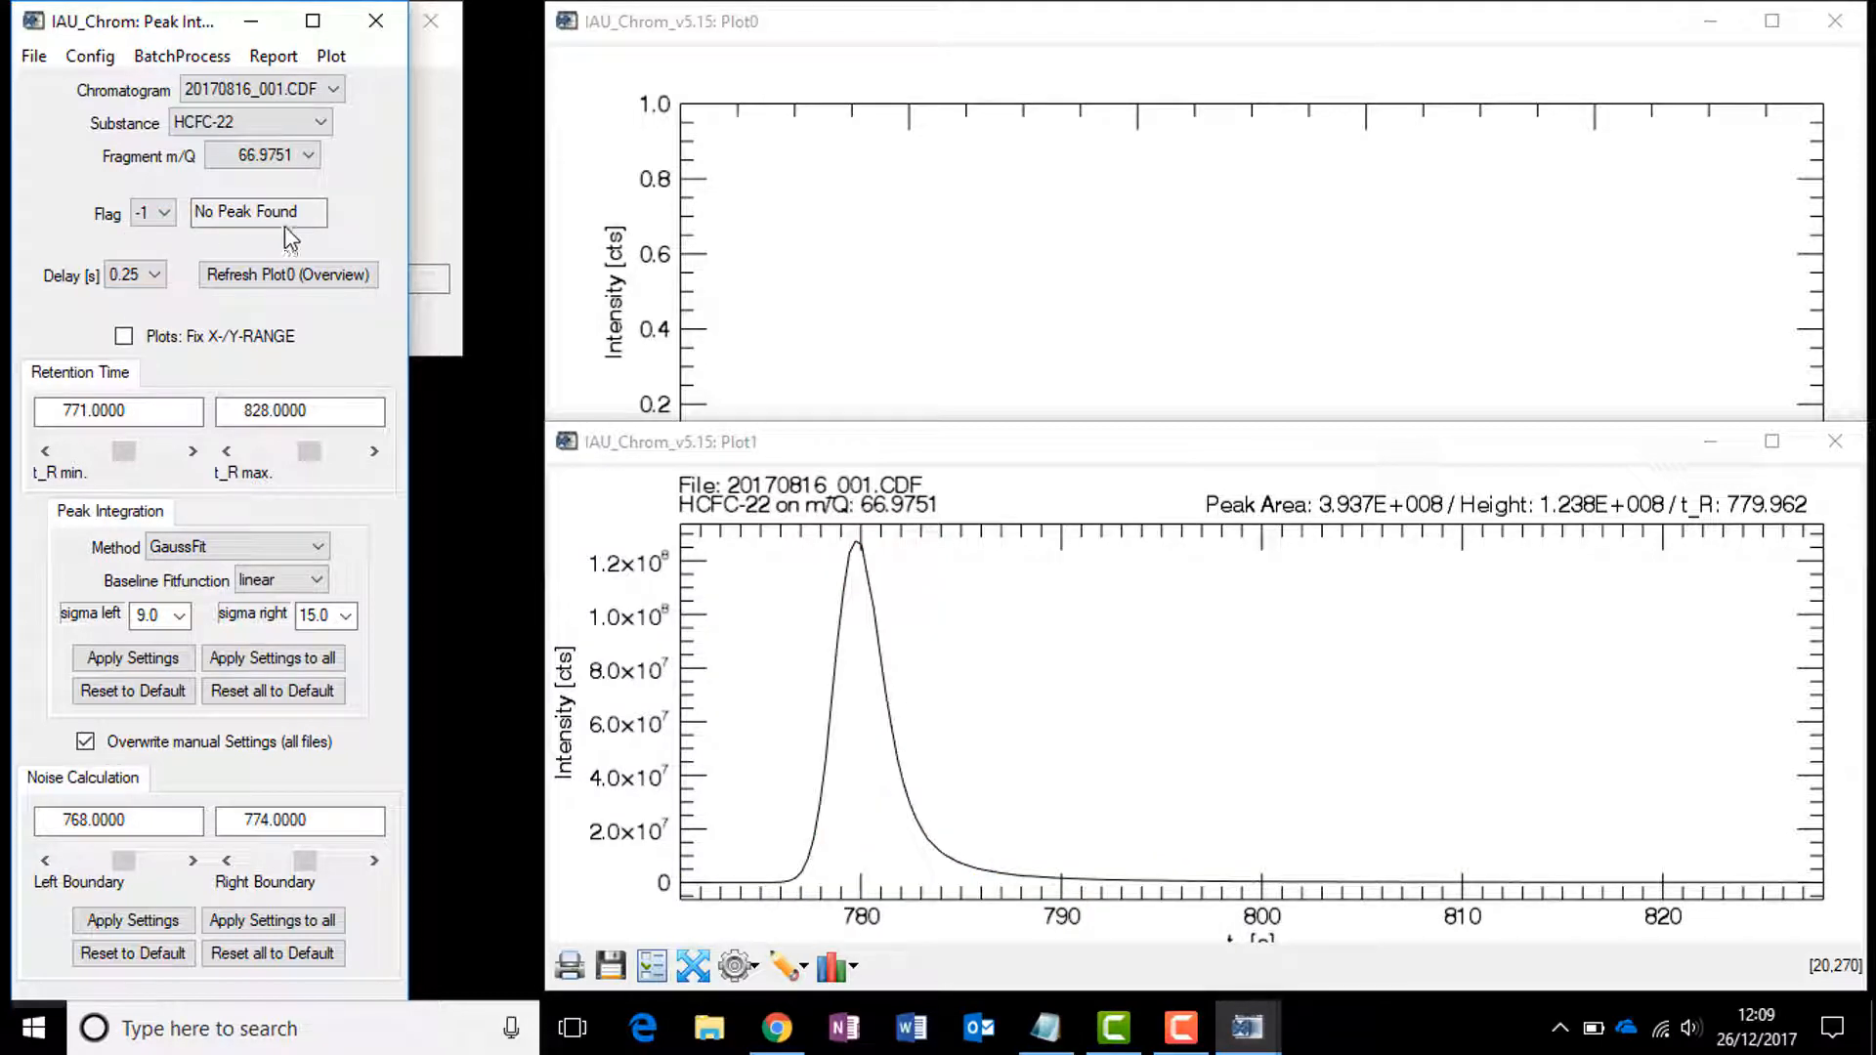
Step: Set the peak flag to -2 and then to 0
left_click(153, 213)
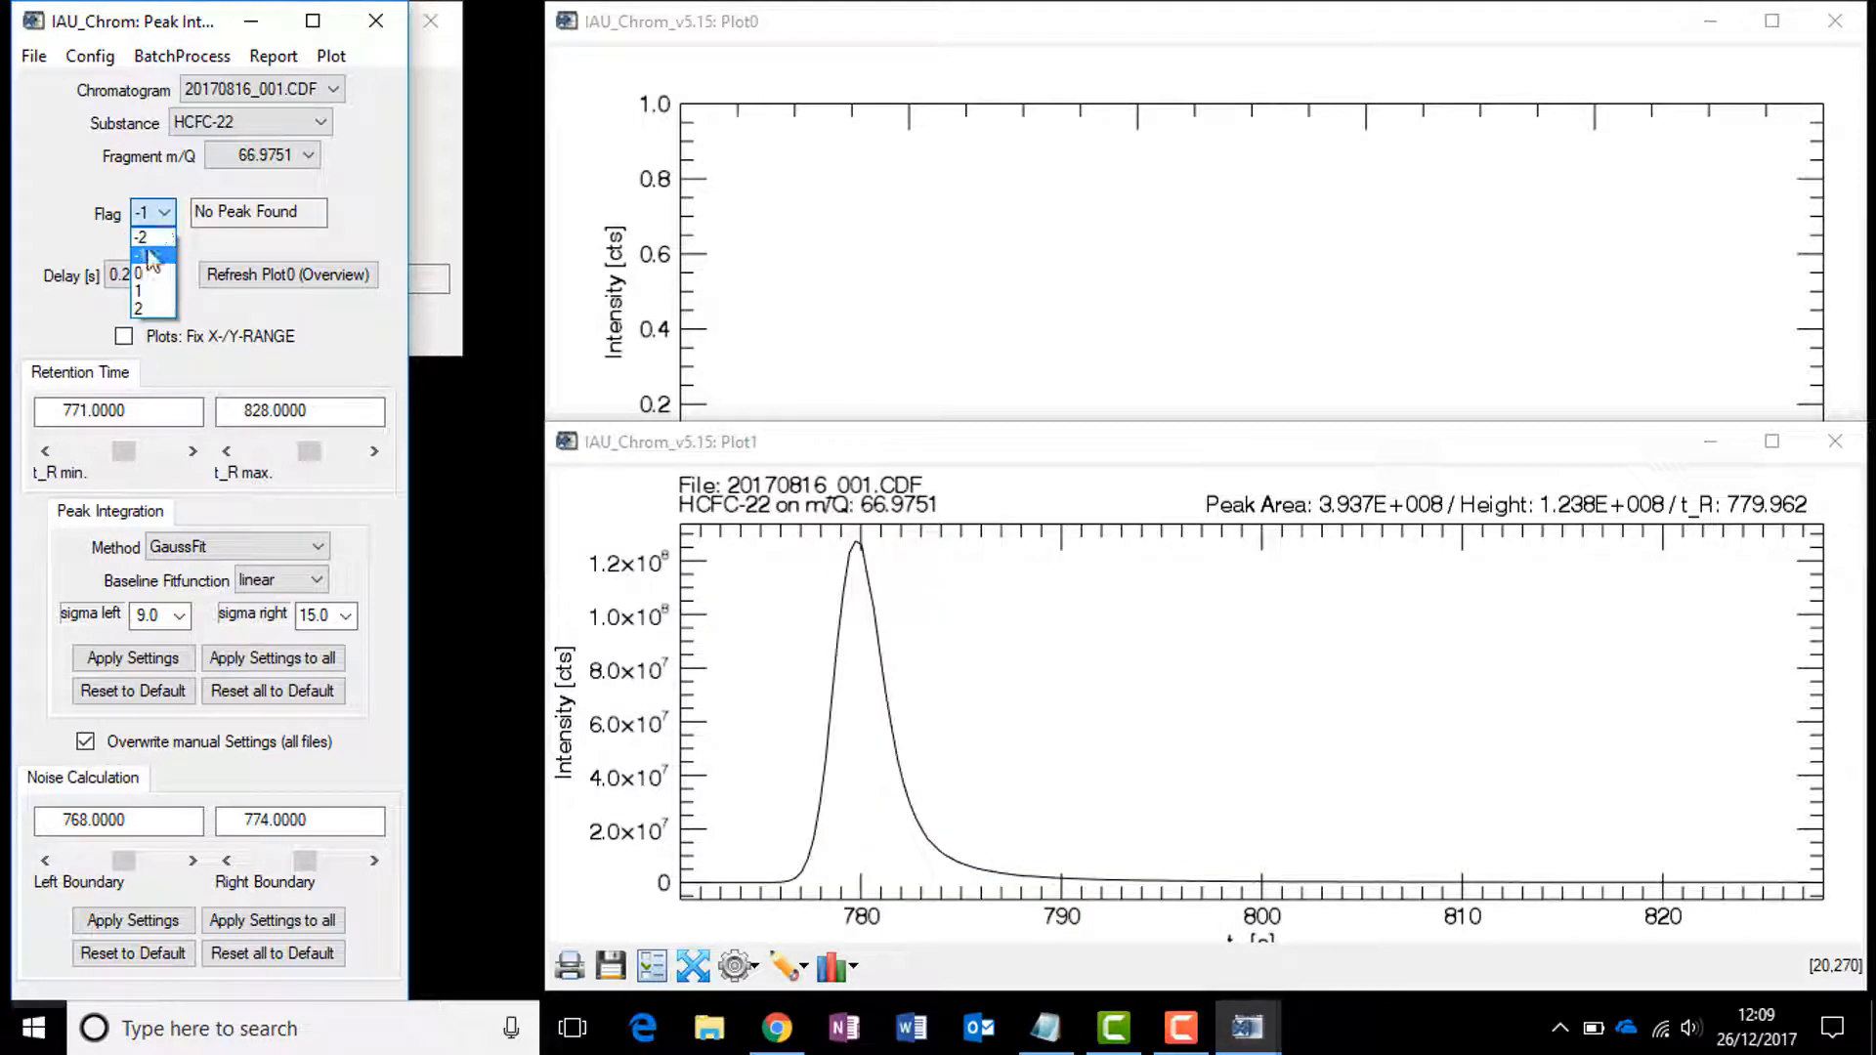
left_click(143, 237)
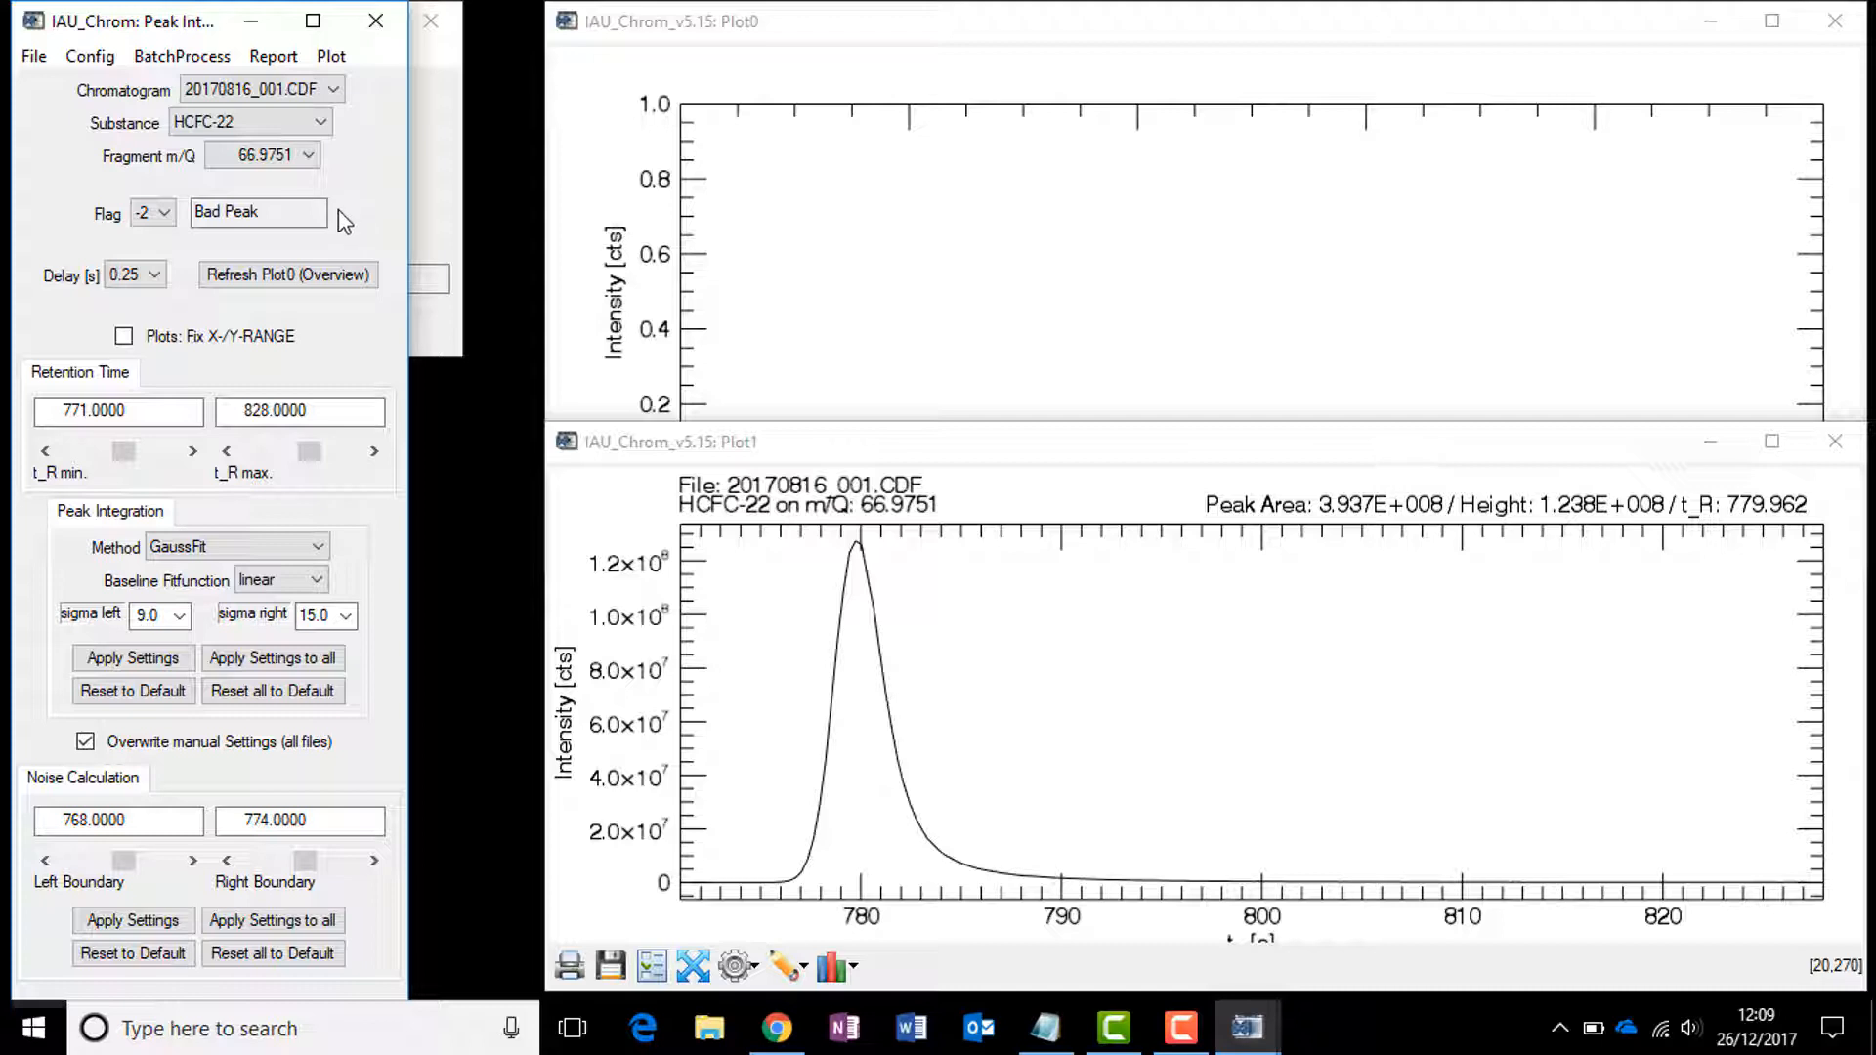
left_click(162, 213)
left_click(143, 275)
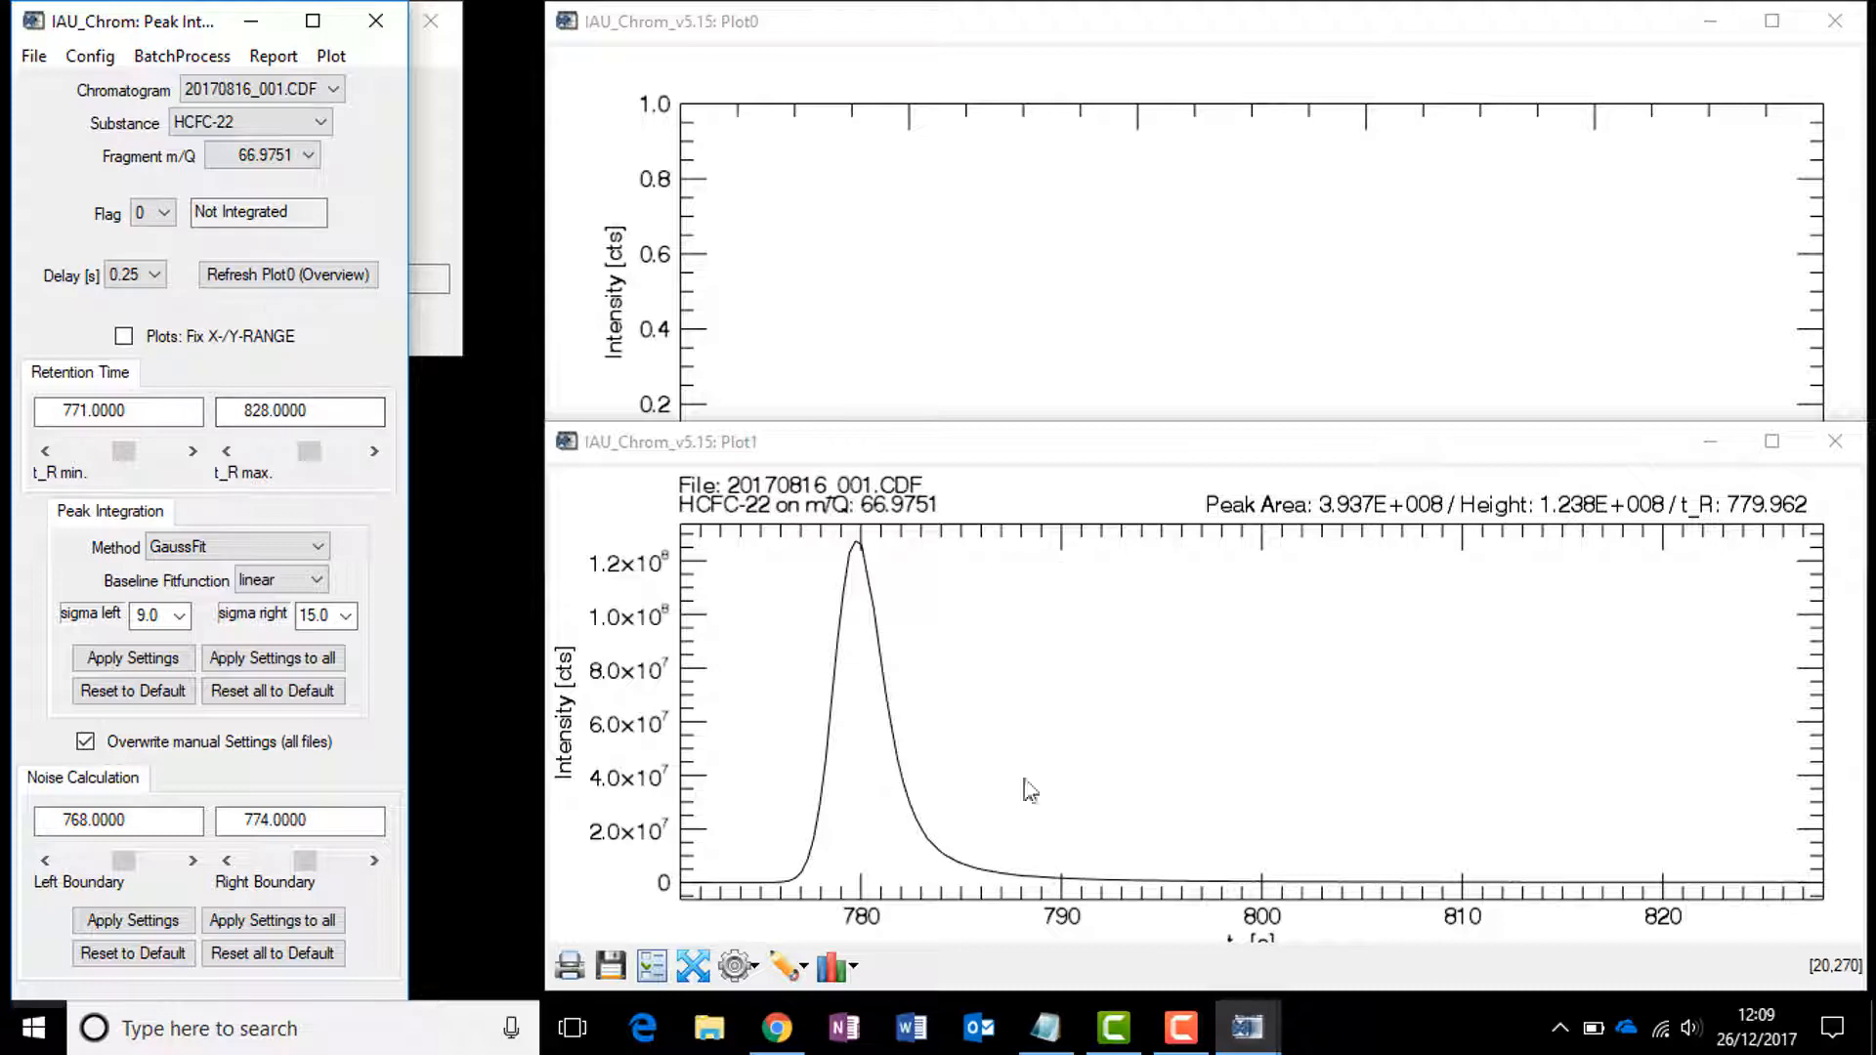
Step: Switch to the browser to view a peak width diagram, then minimise it and return to the integration window
left_click(324, 98)
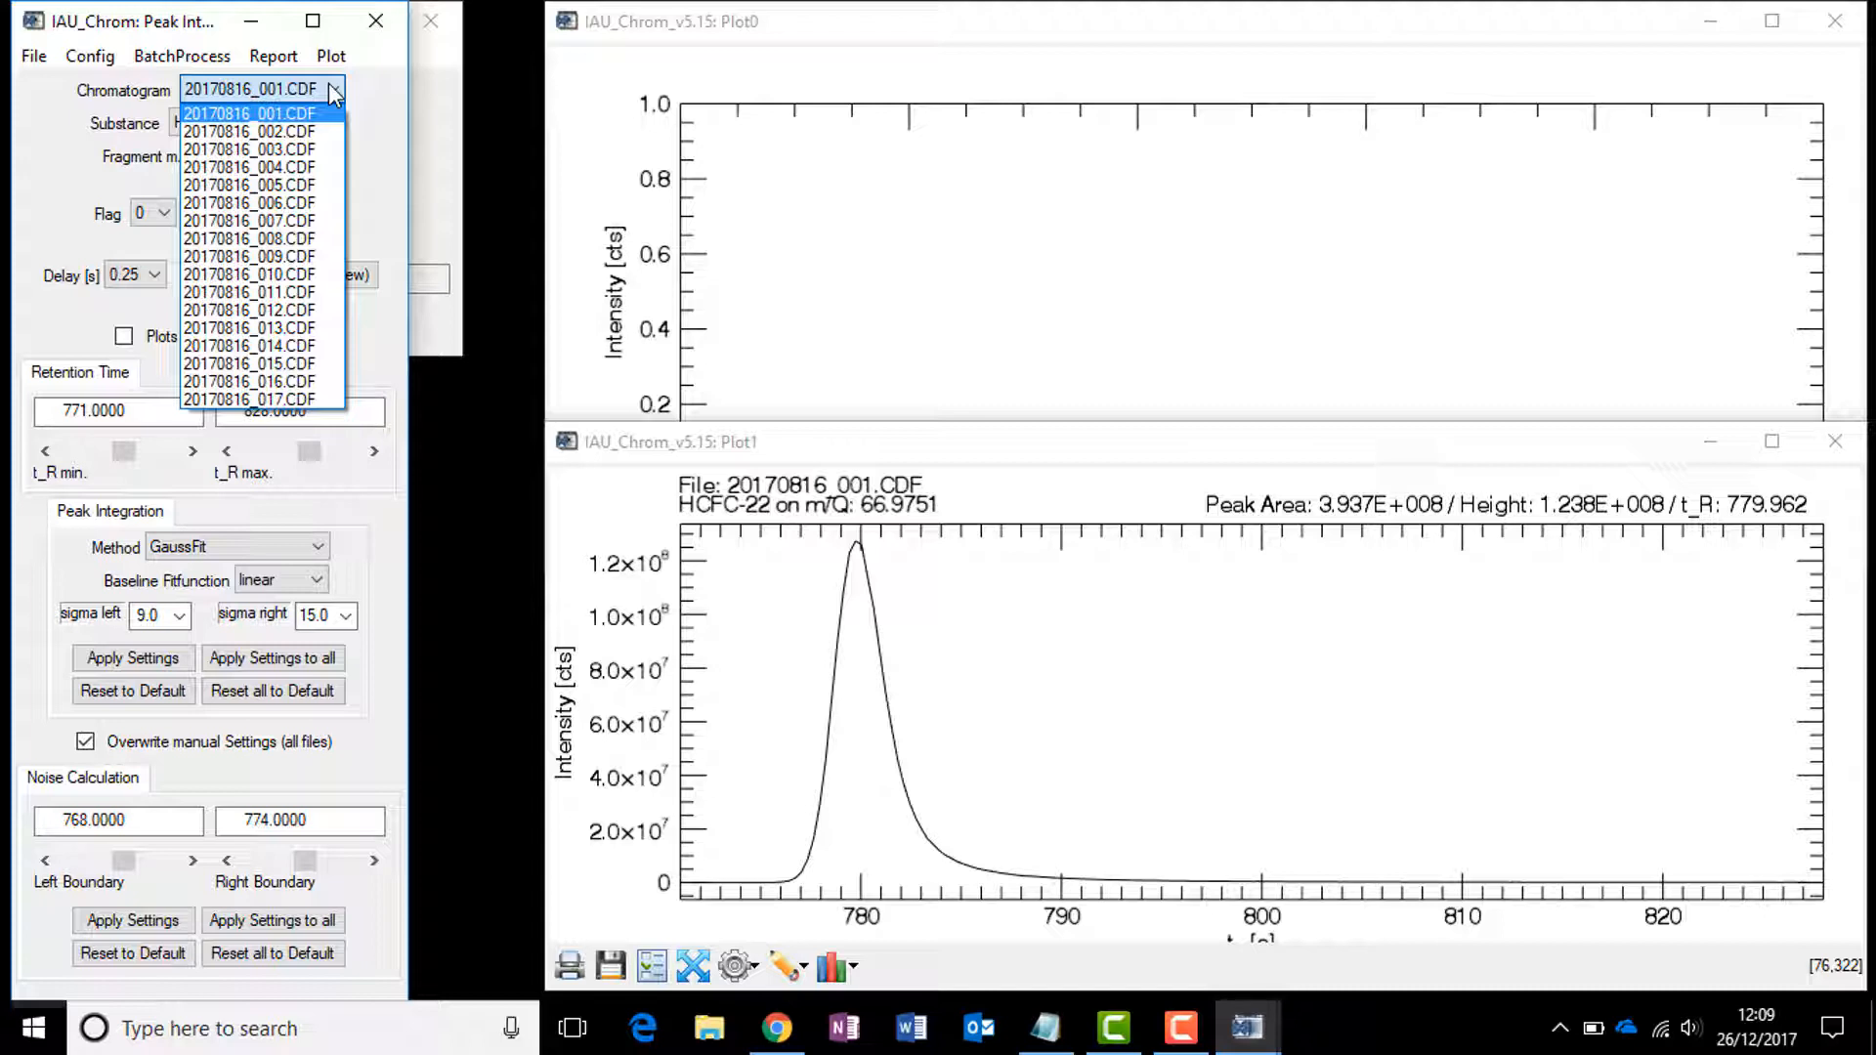
left_click(333, 94)
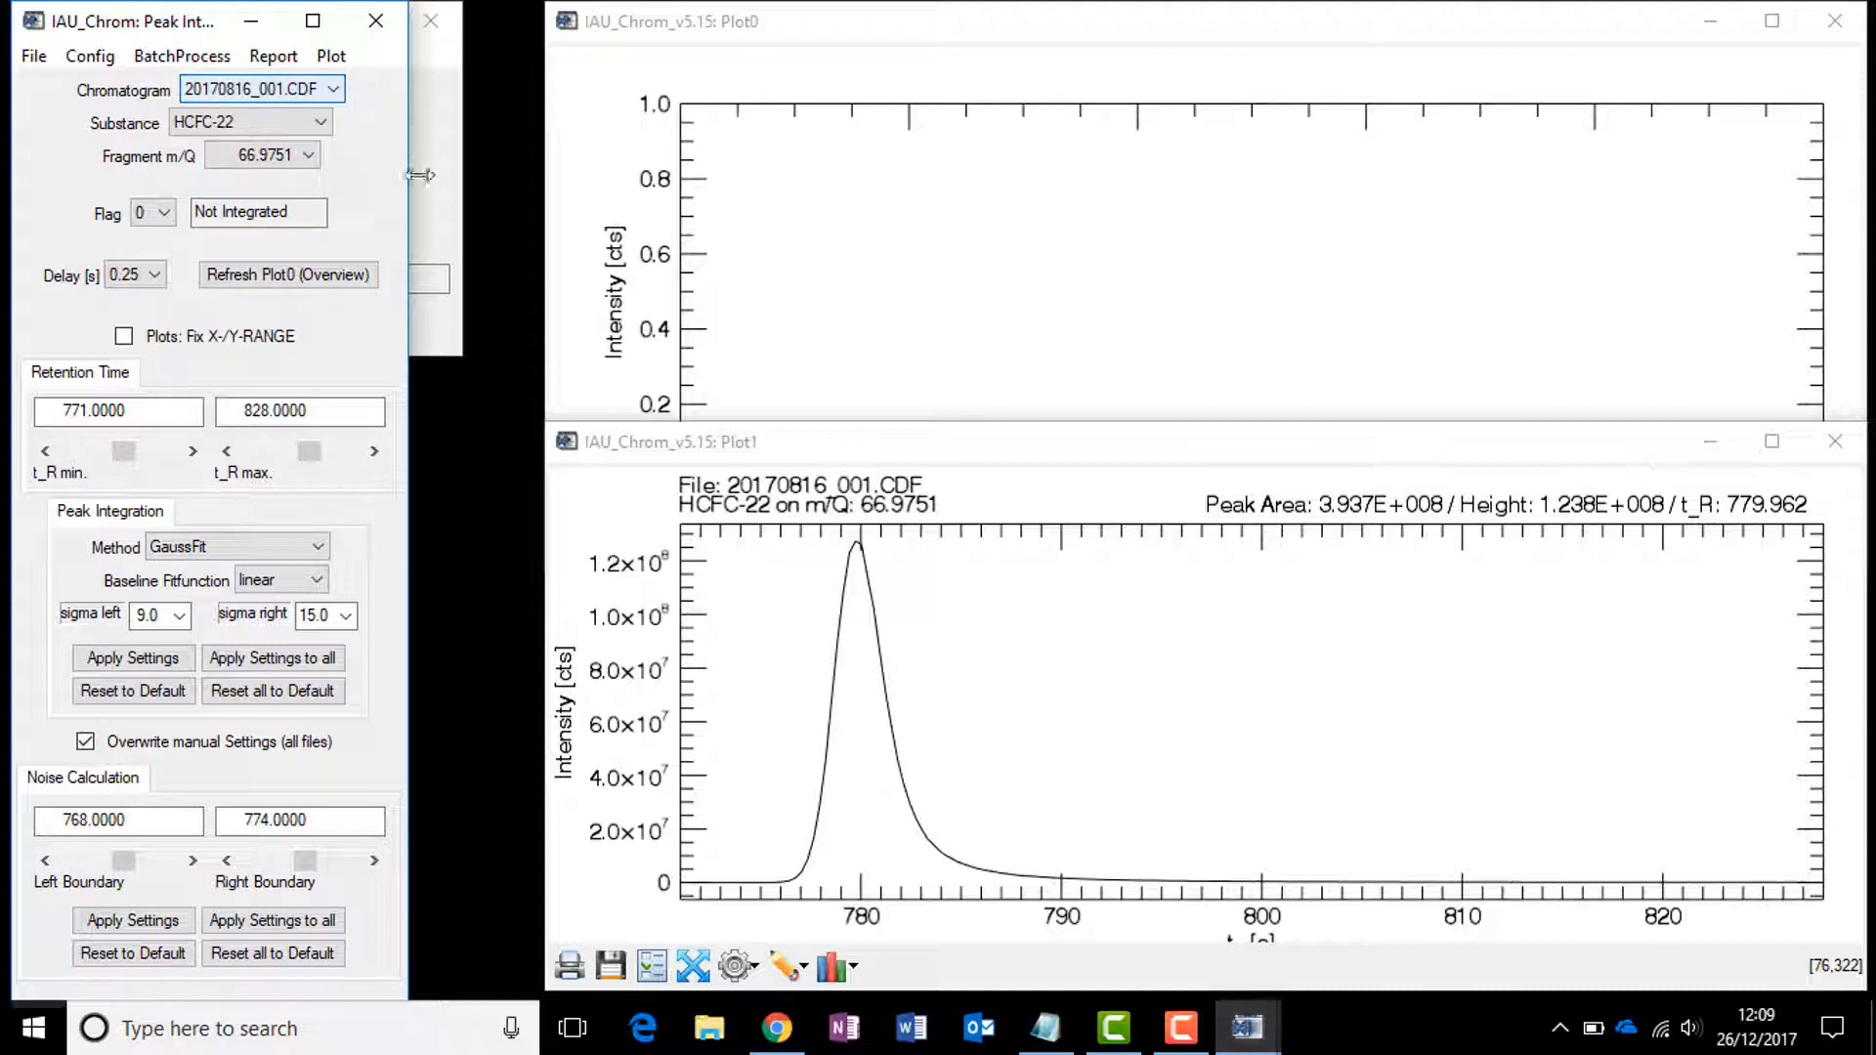
left_click(142, 285)
left_click(60, 271)
left_click(777, 1027)
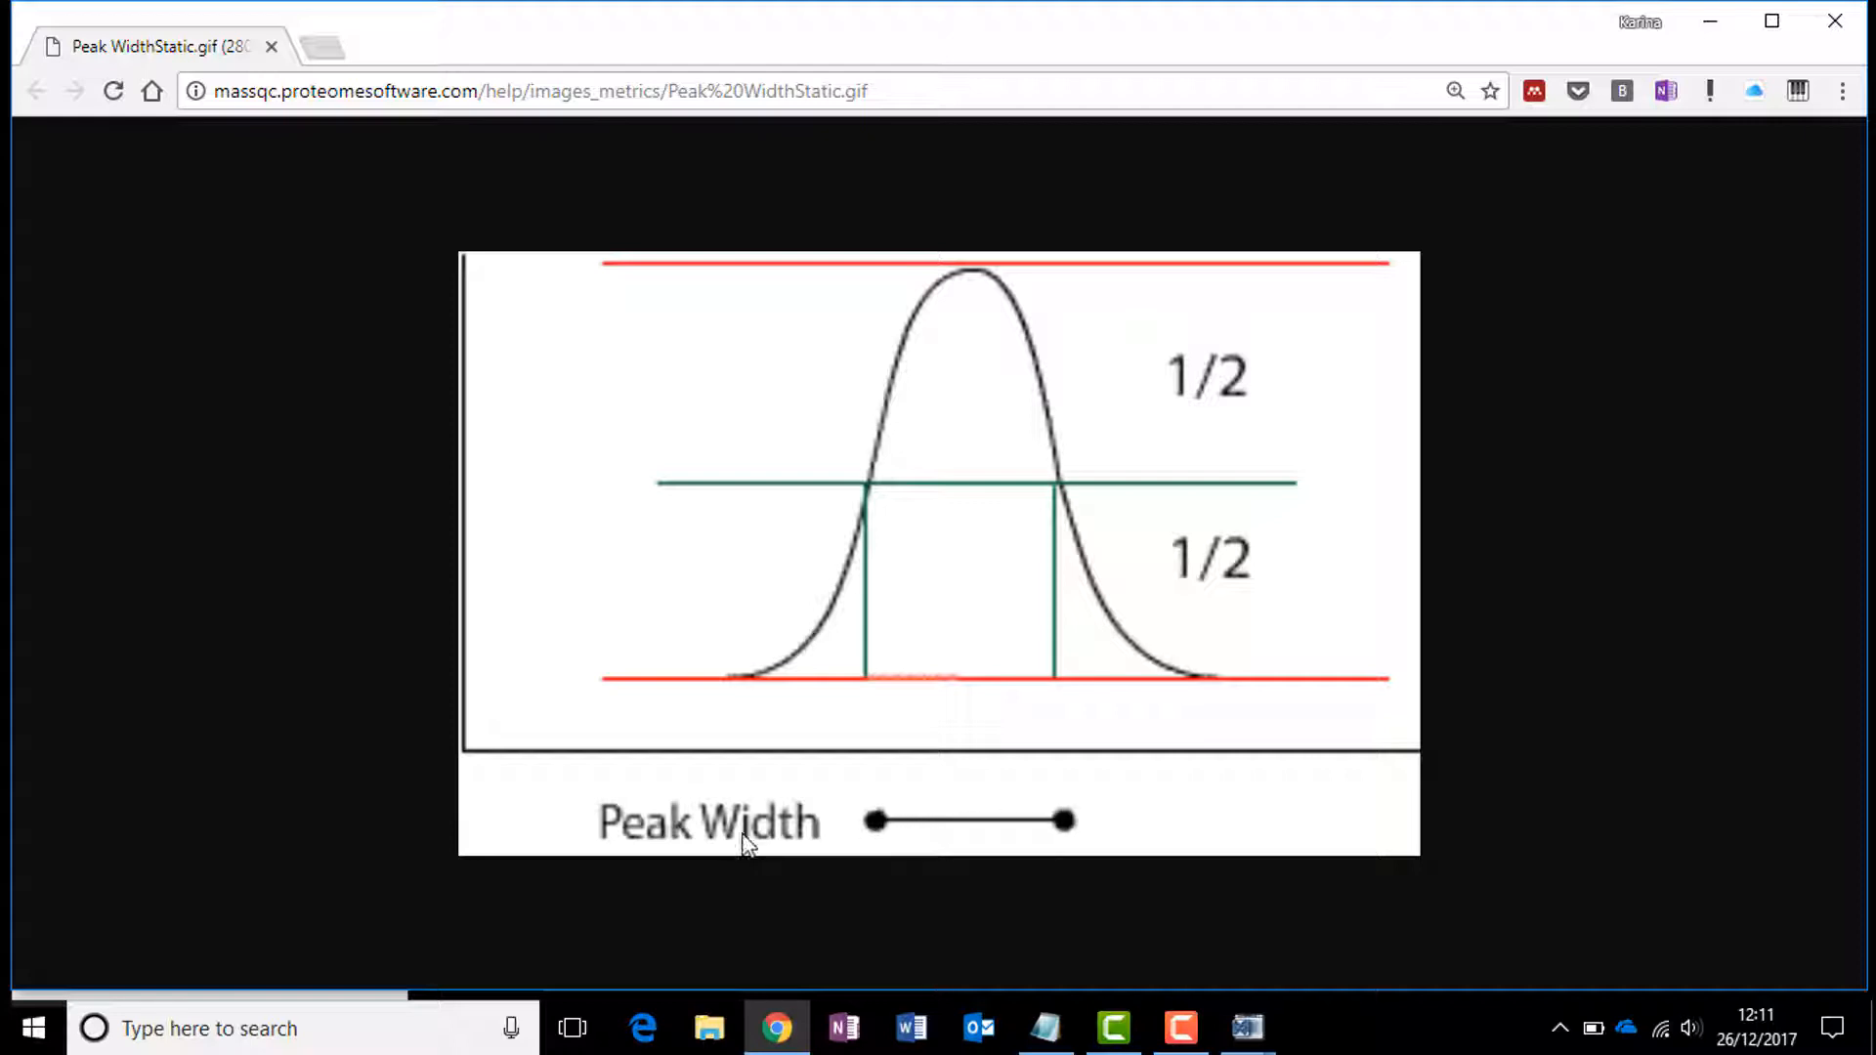
left_click(1713, 27)
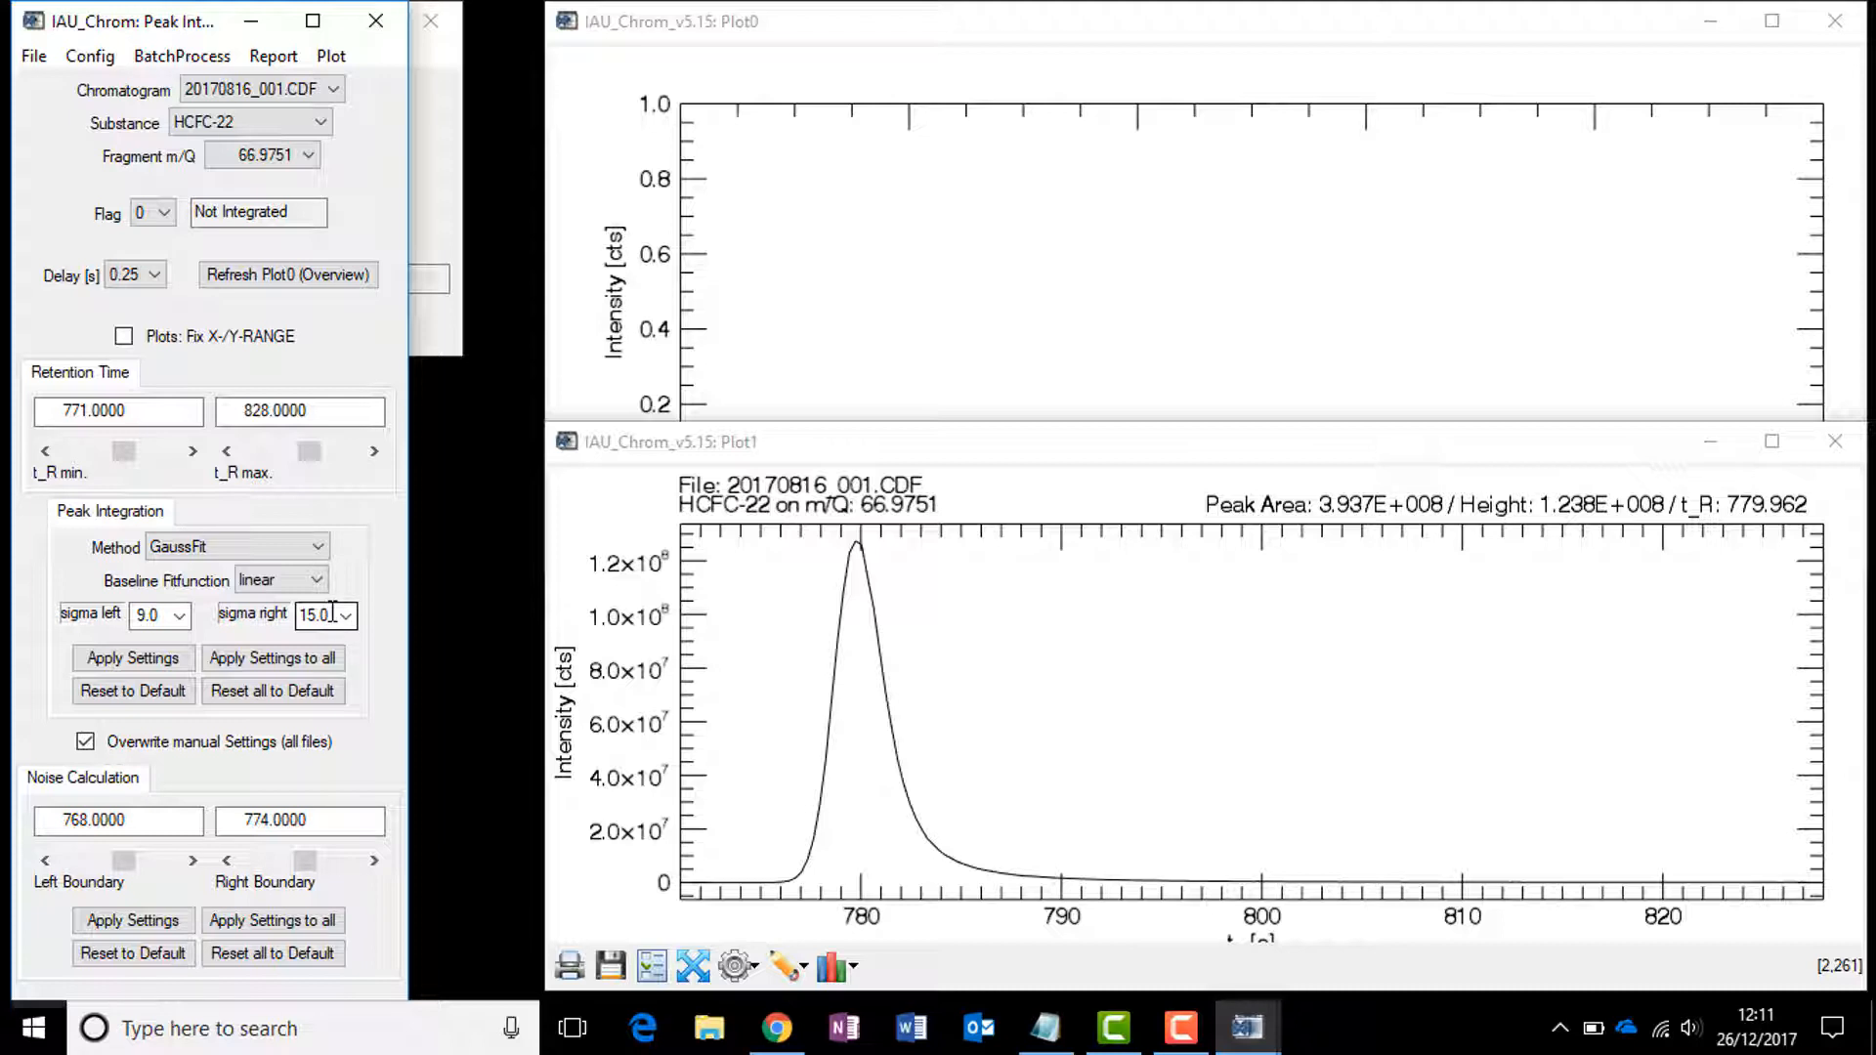
Step: Apply the peak integration settings to the current peak and try sigma right at 20.0, 2.0, then 15.0
left_click(134, 662)
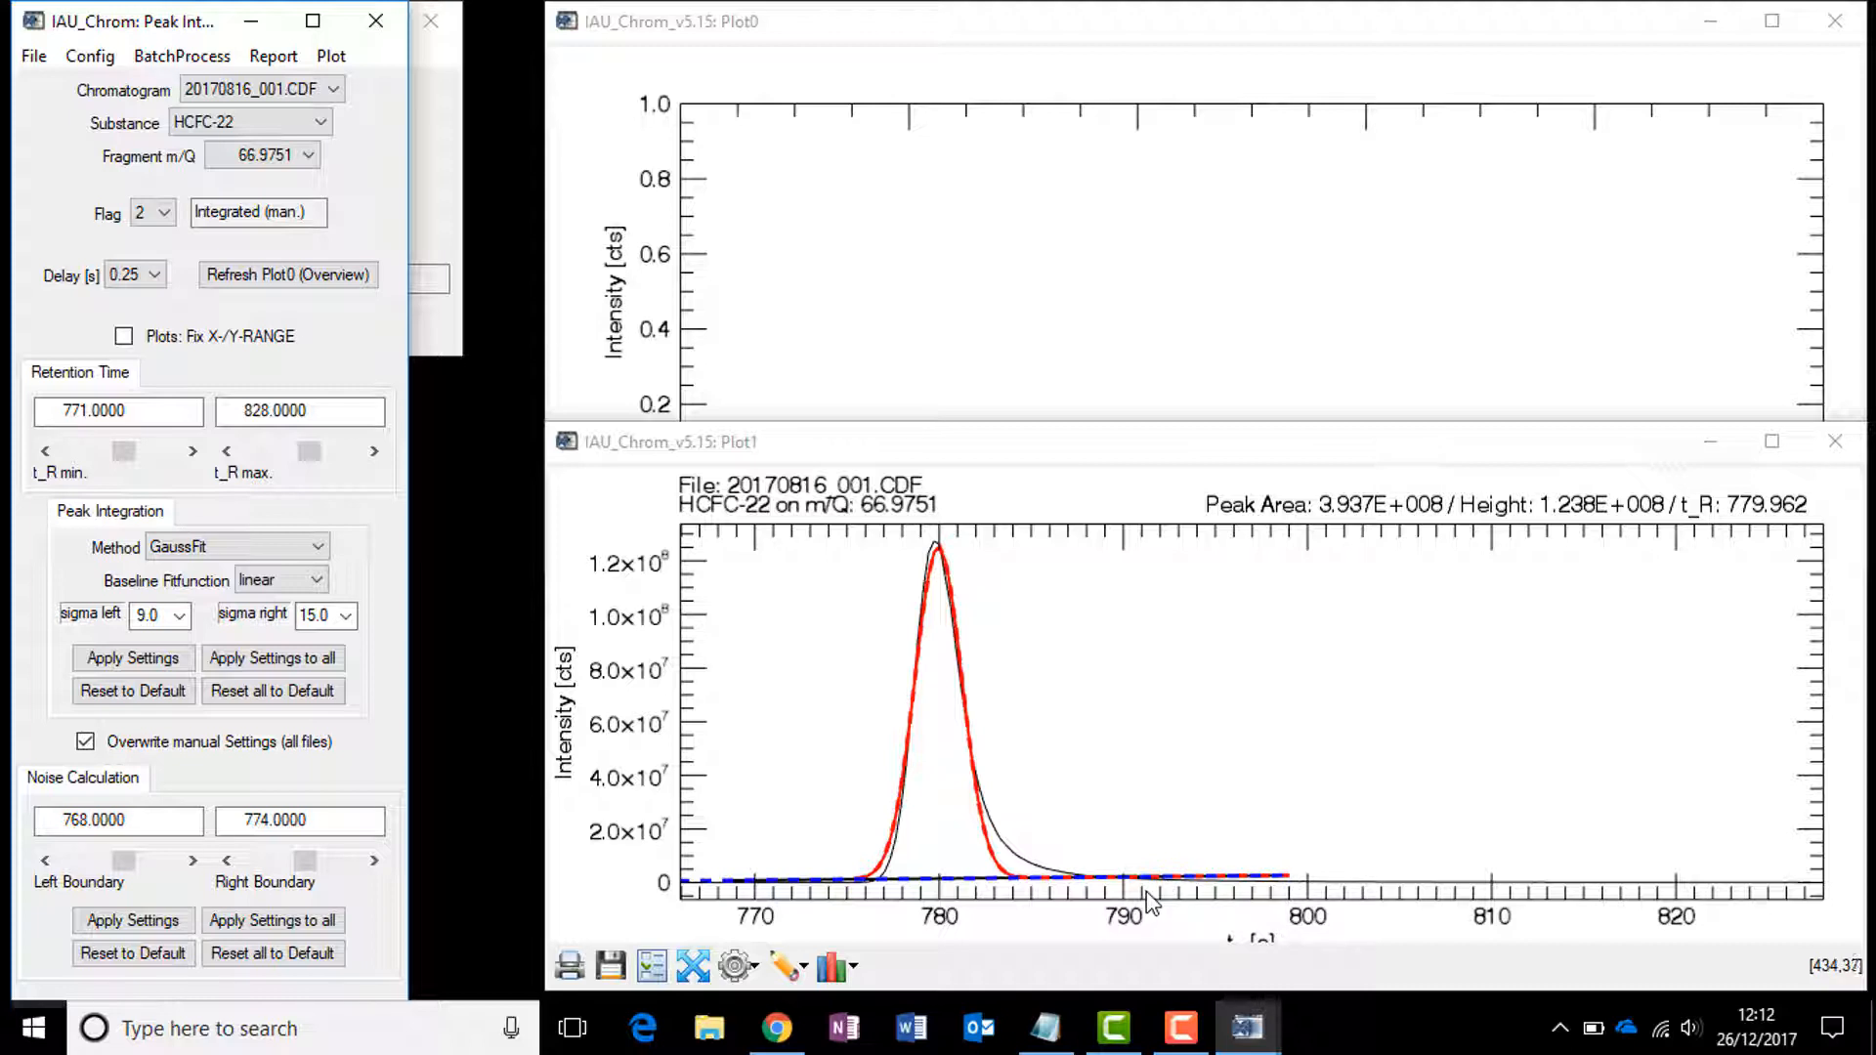
left_click(346, 616)
left_click(323, 981)
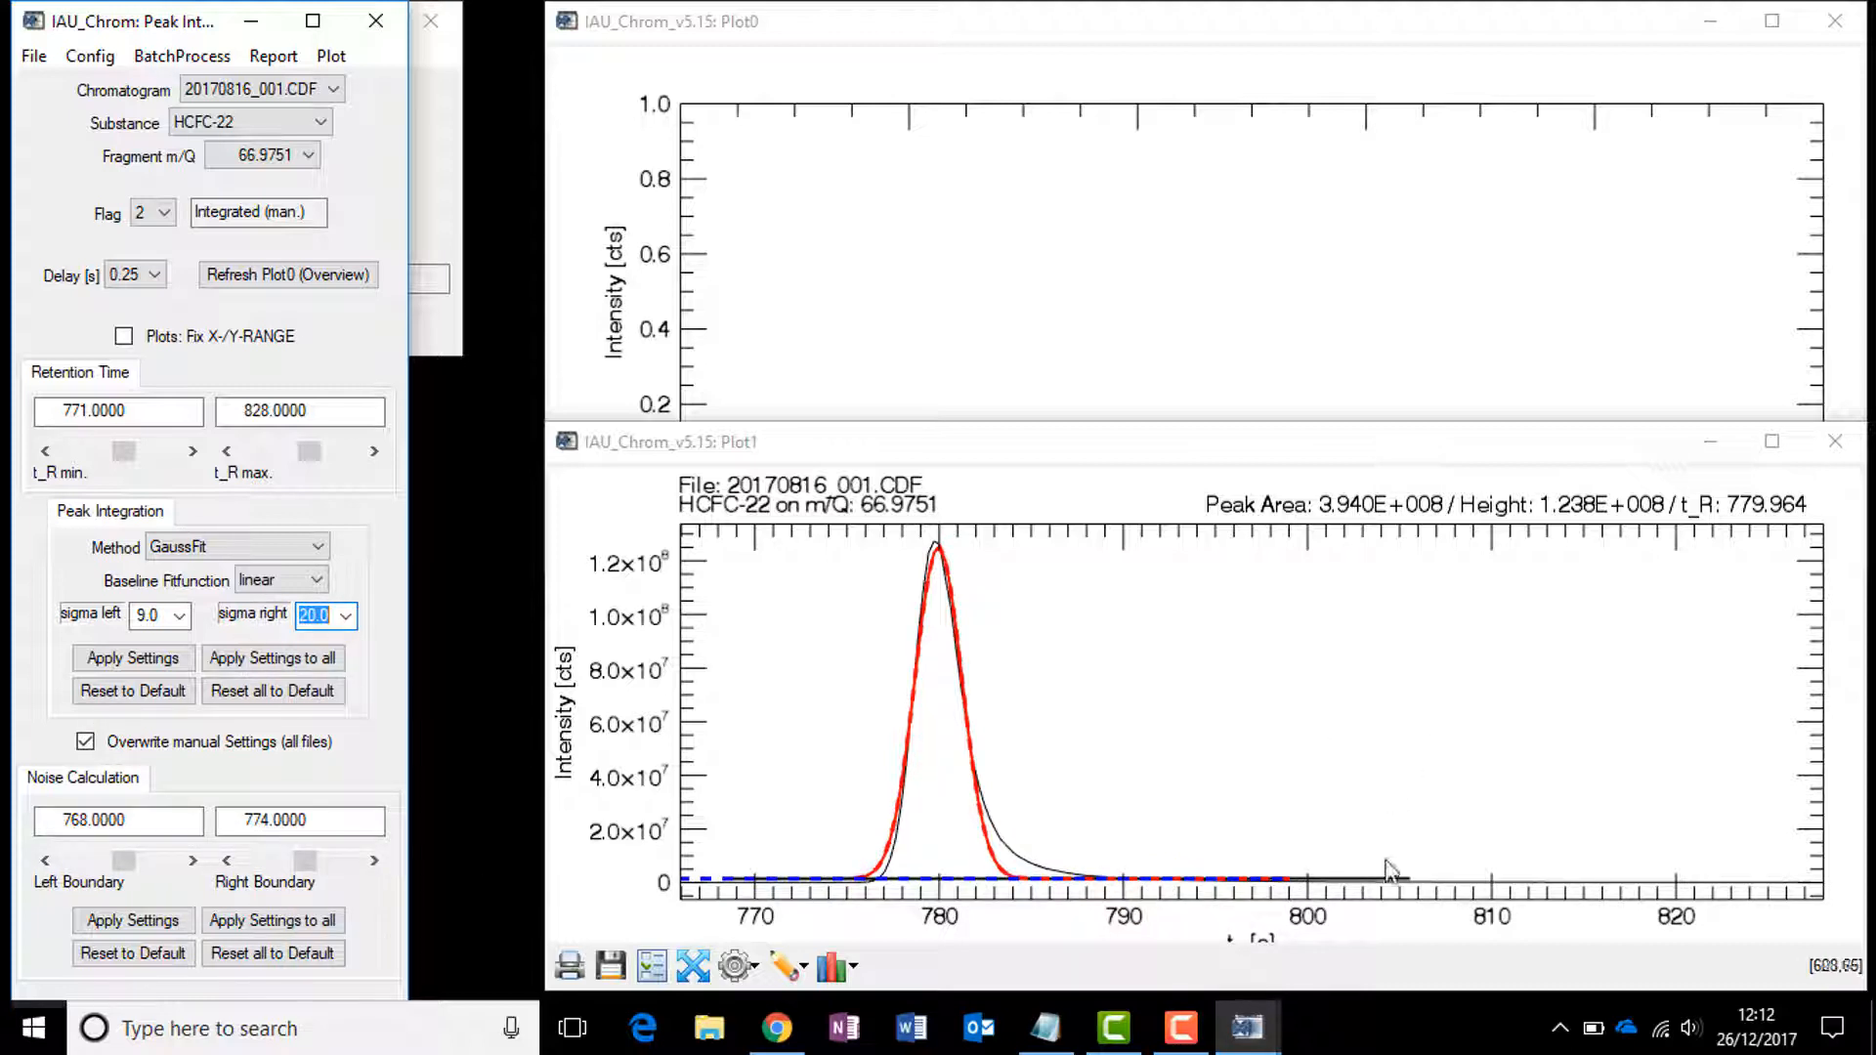
left_click_drag(1403, 885, 1414, 891)
left_click(346, 615)
left_click(337, 657)
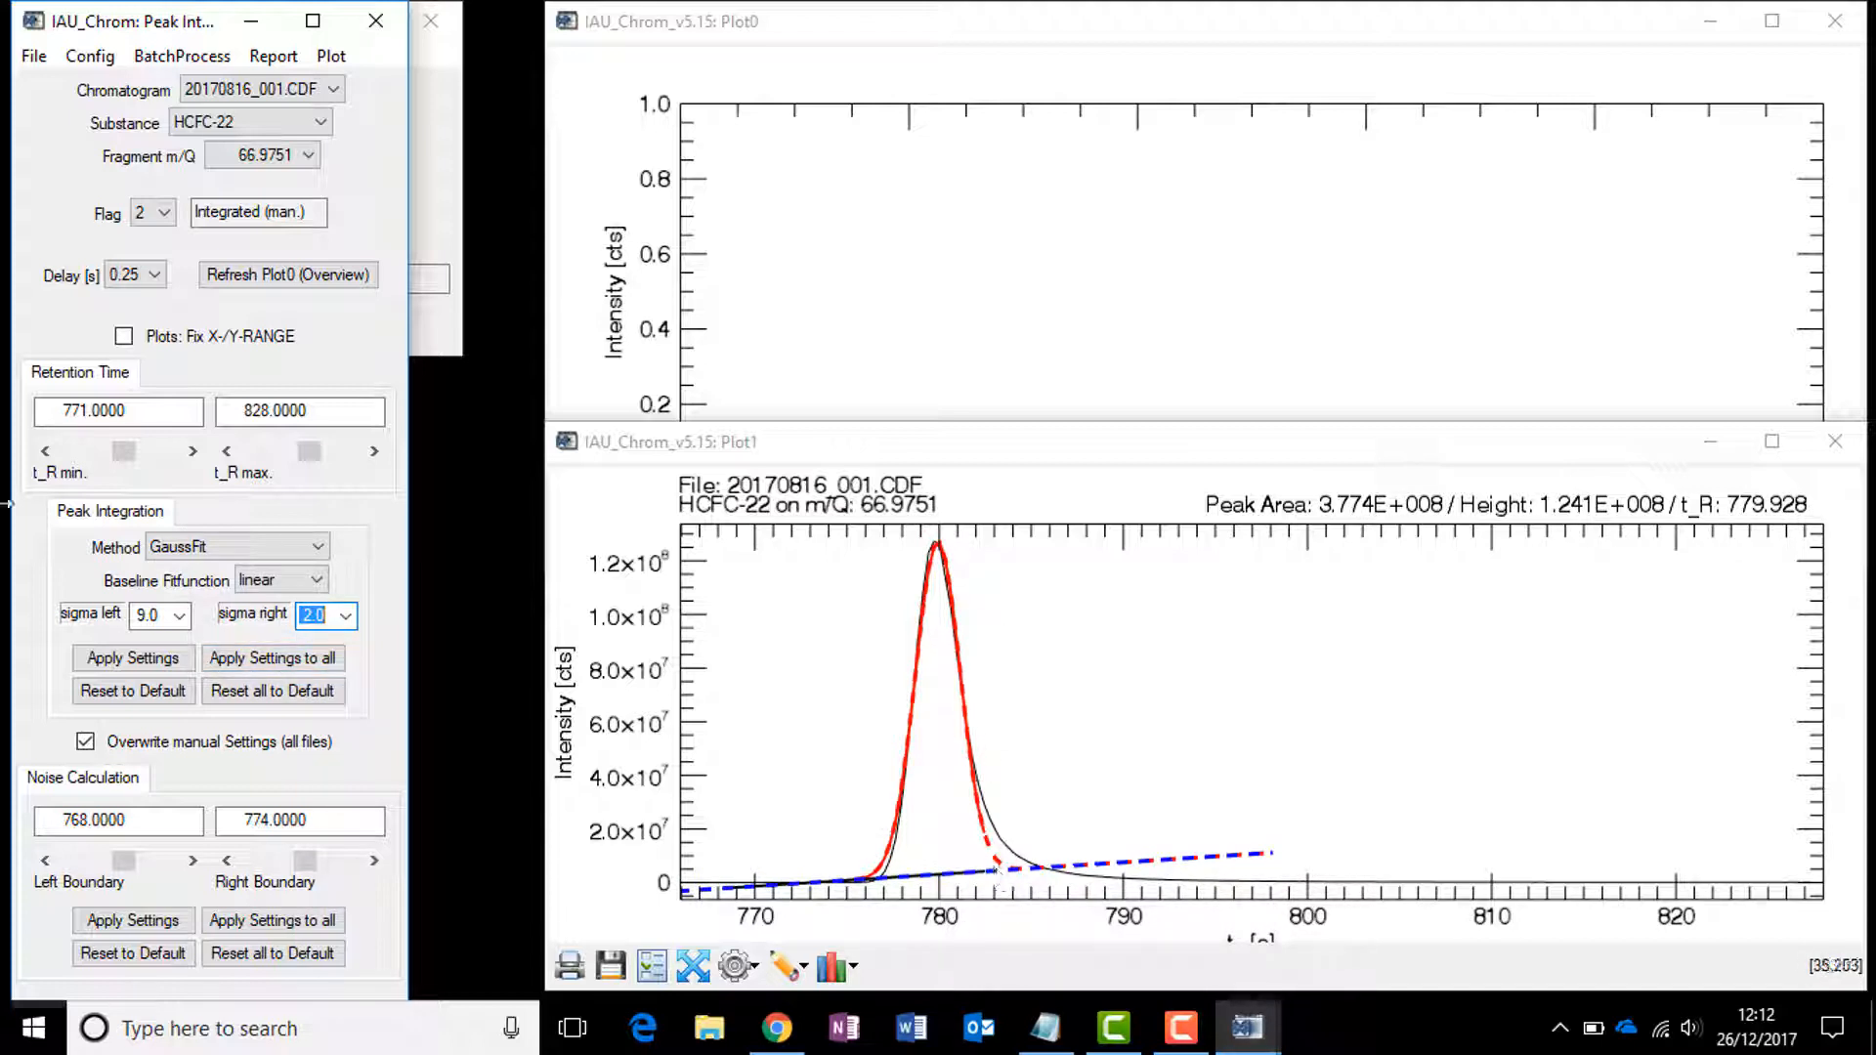
left_click(349, 615)
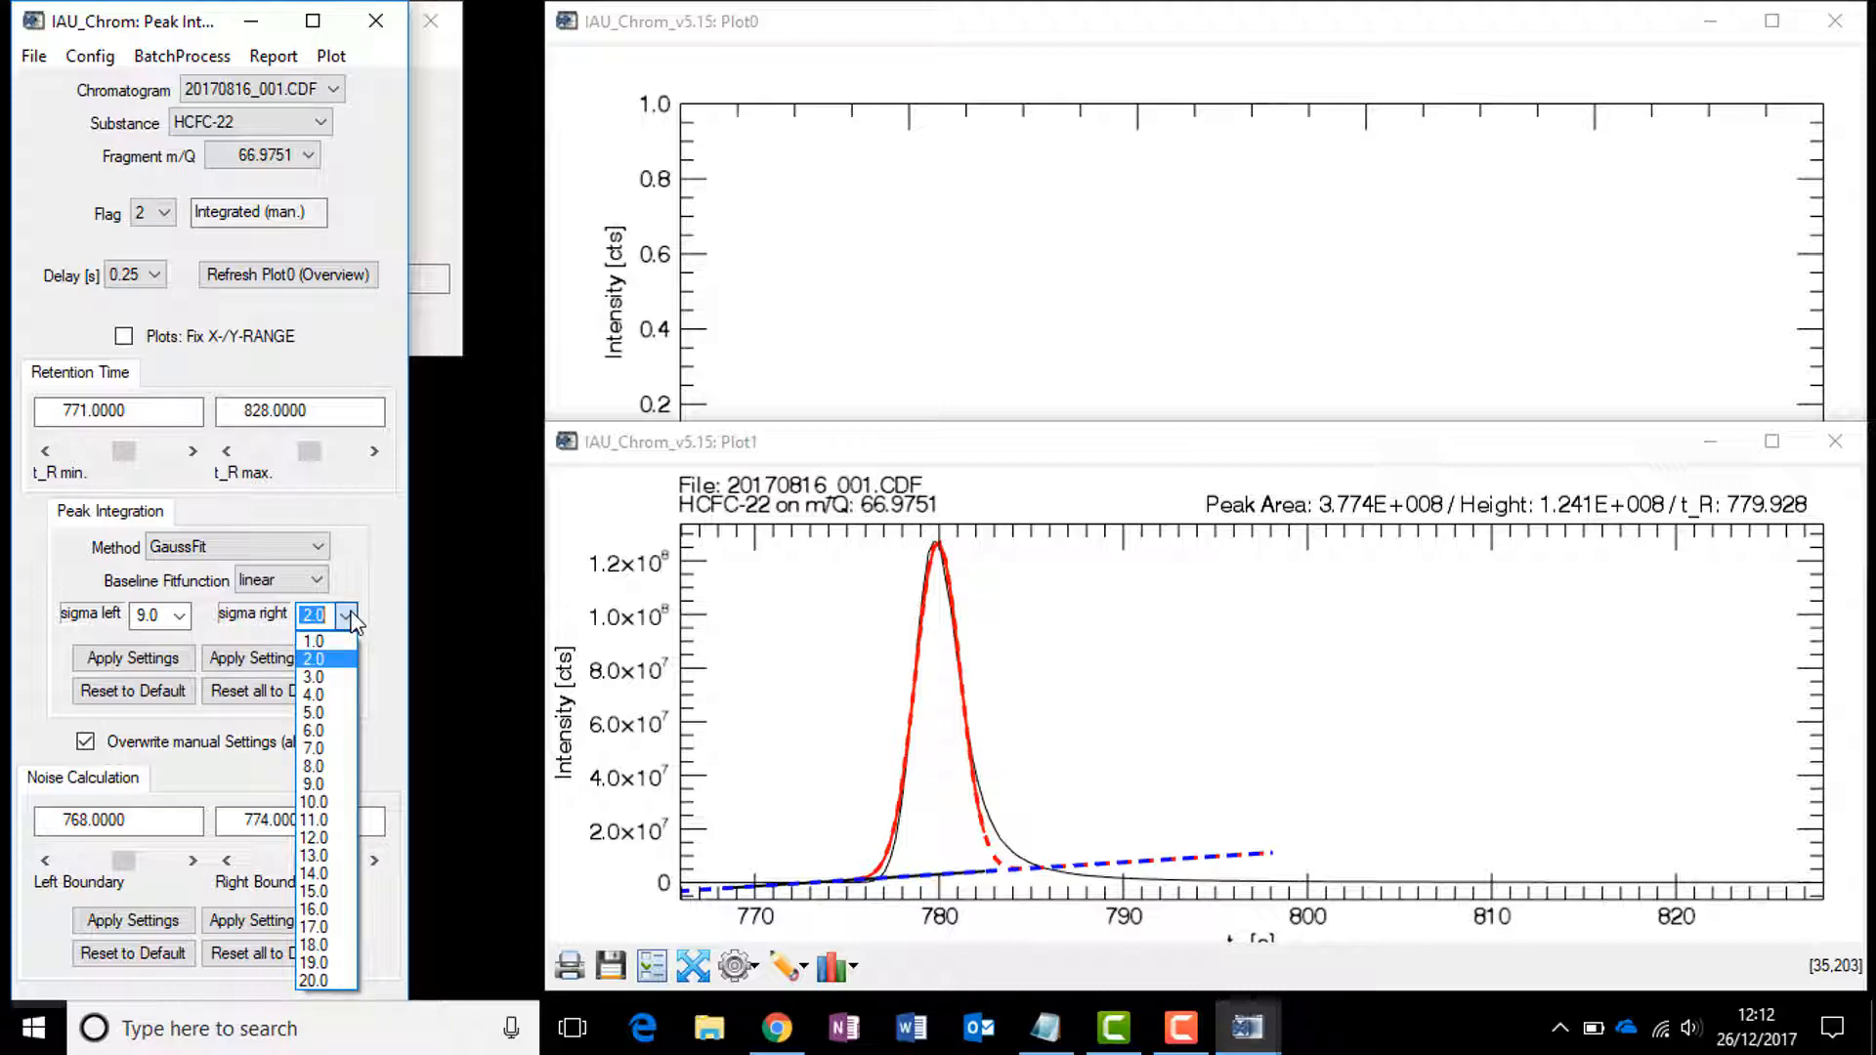
left_click(314, 891)
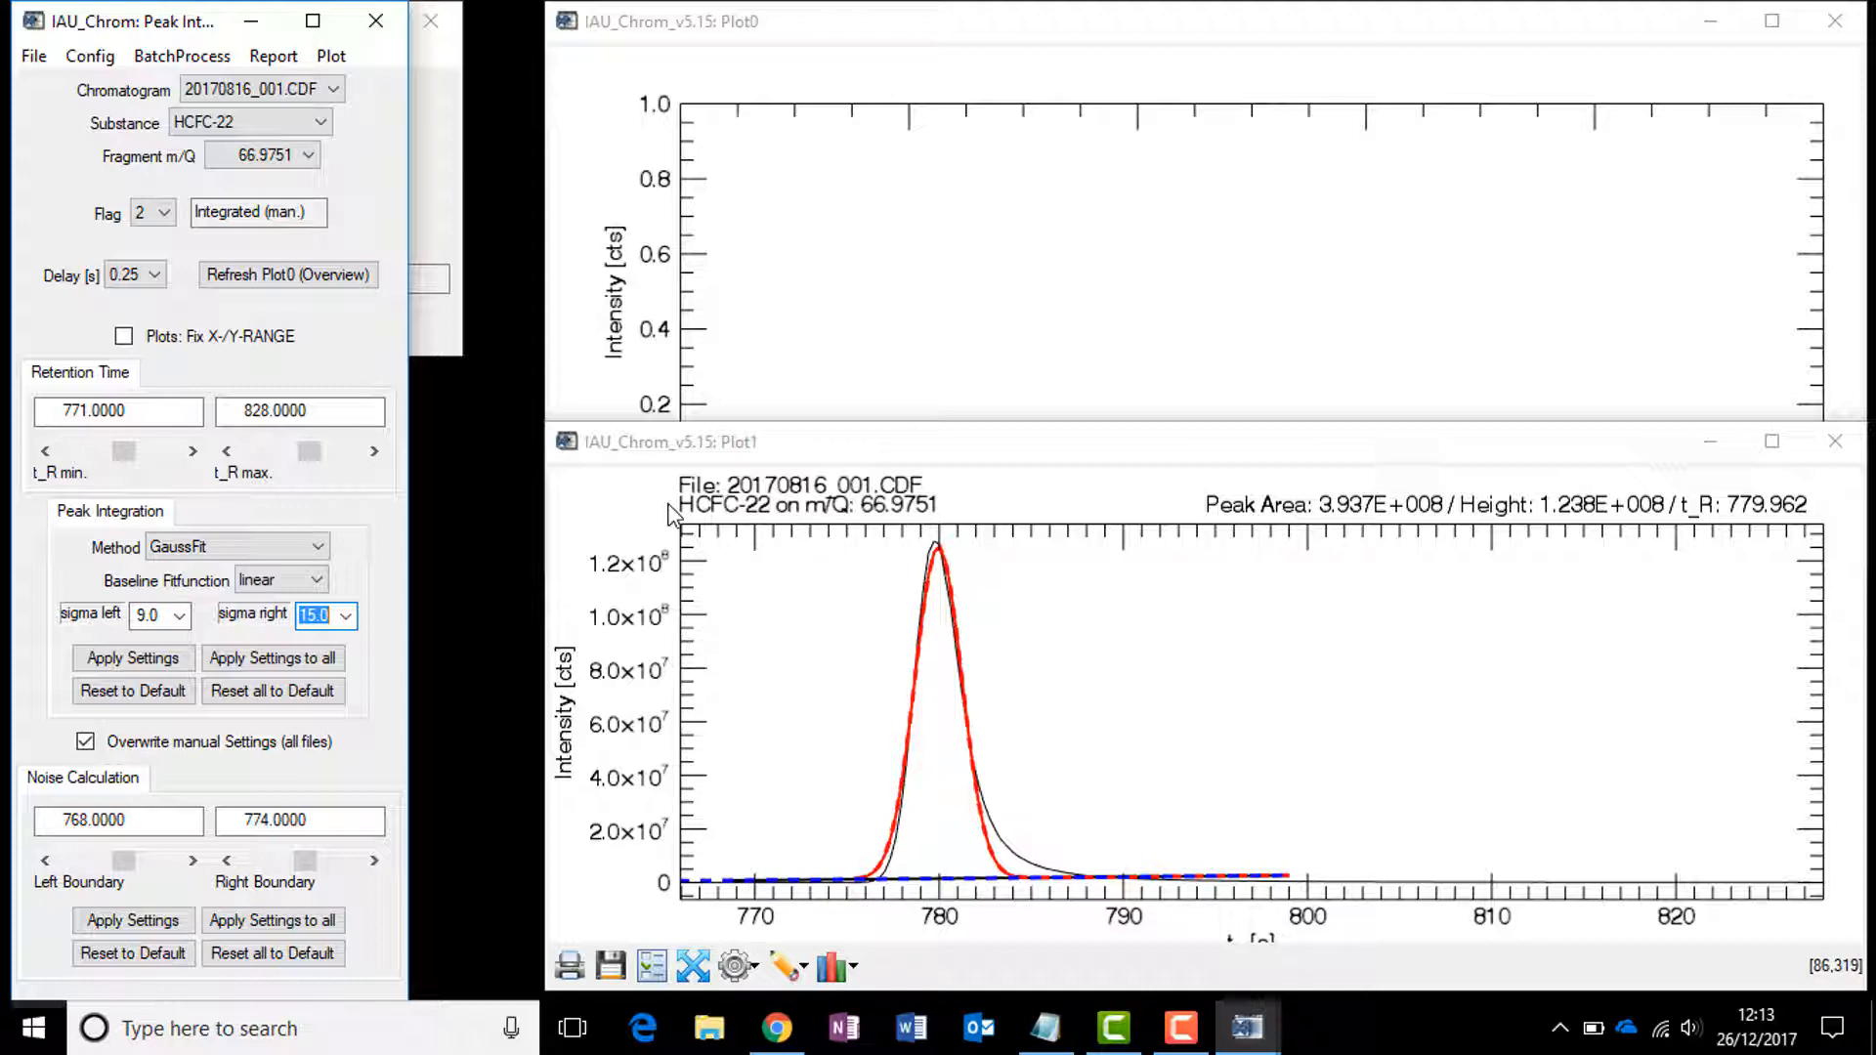
Step: Try a sigma left of 15.0, then set it back to 9.0
left_click(166, 615)
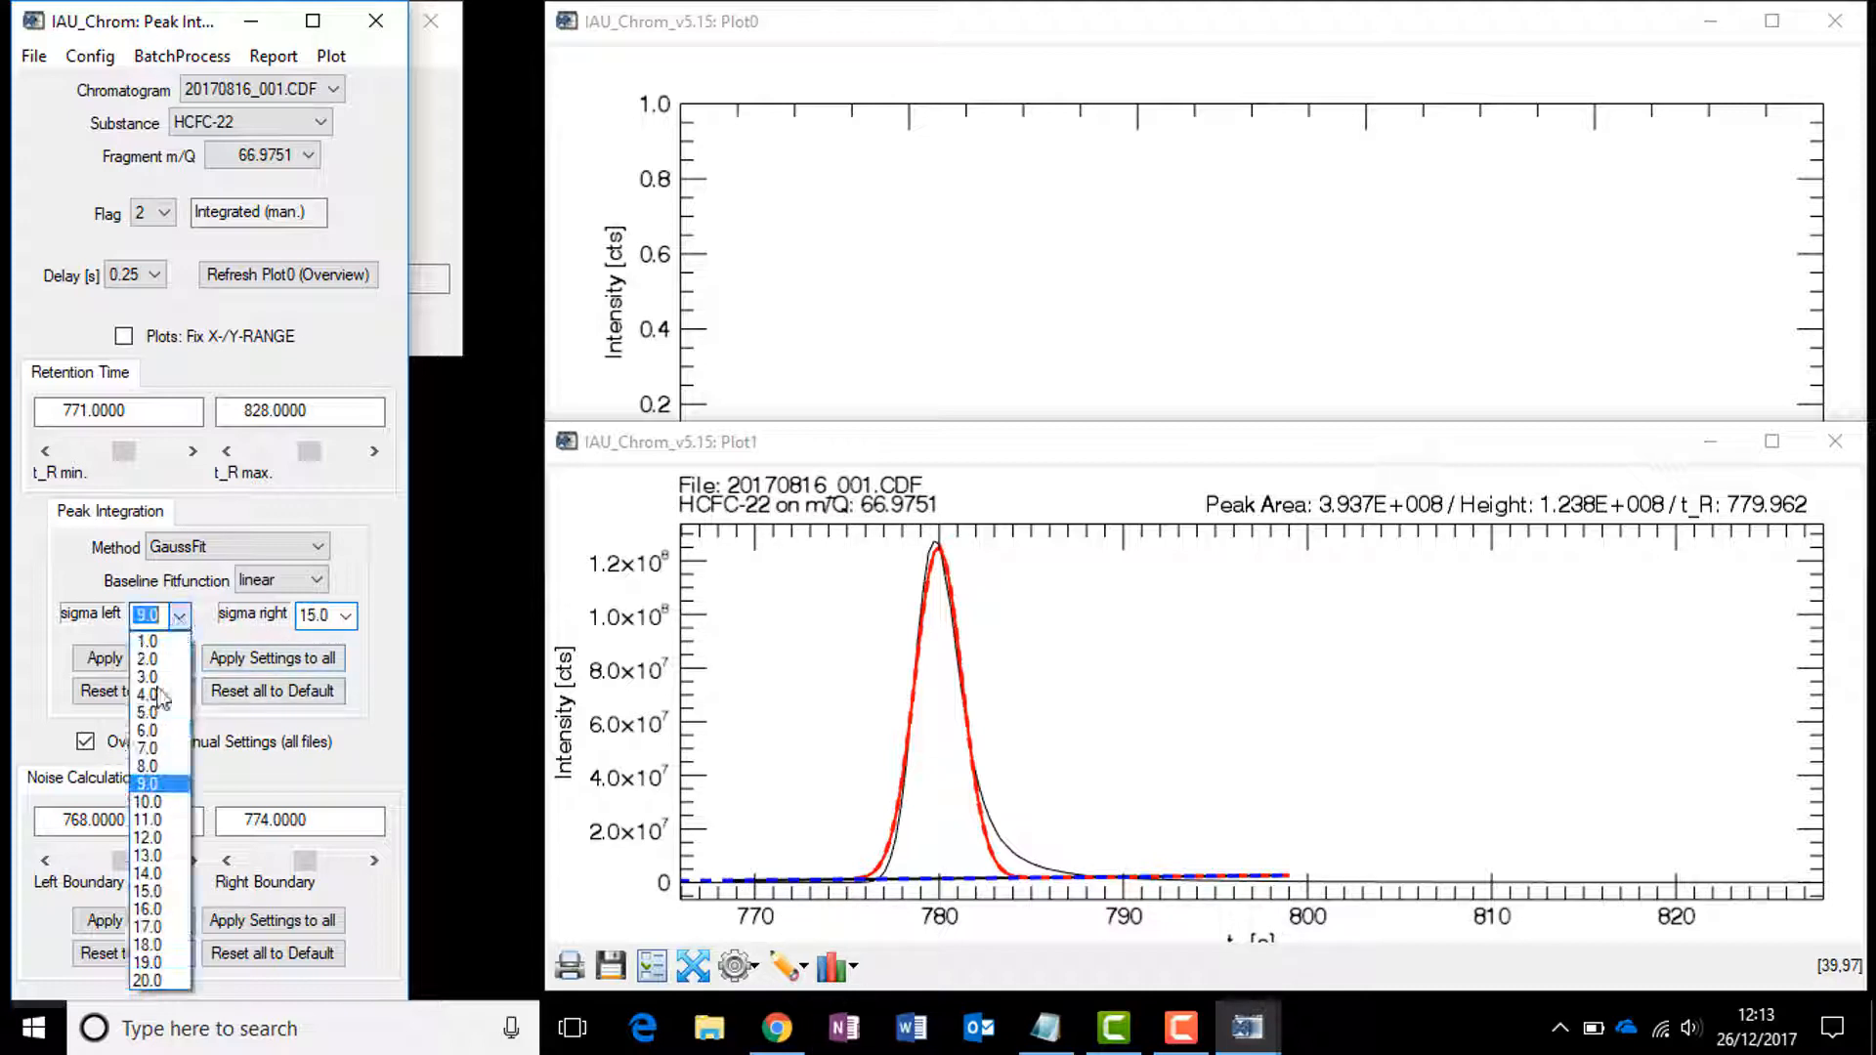
left_click(147, 894)
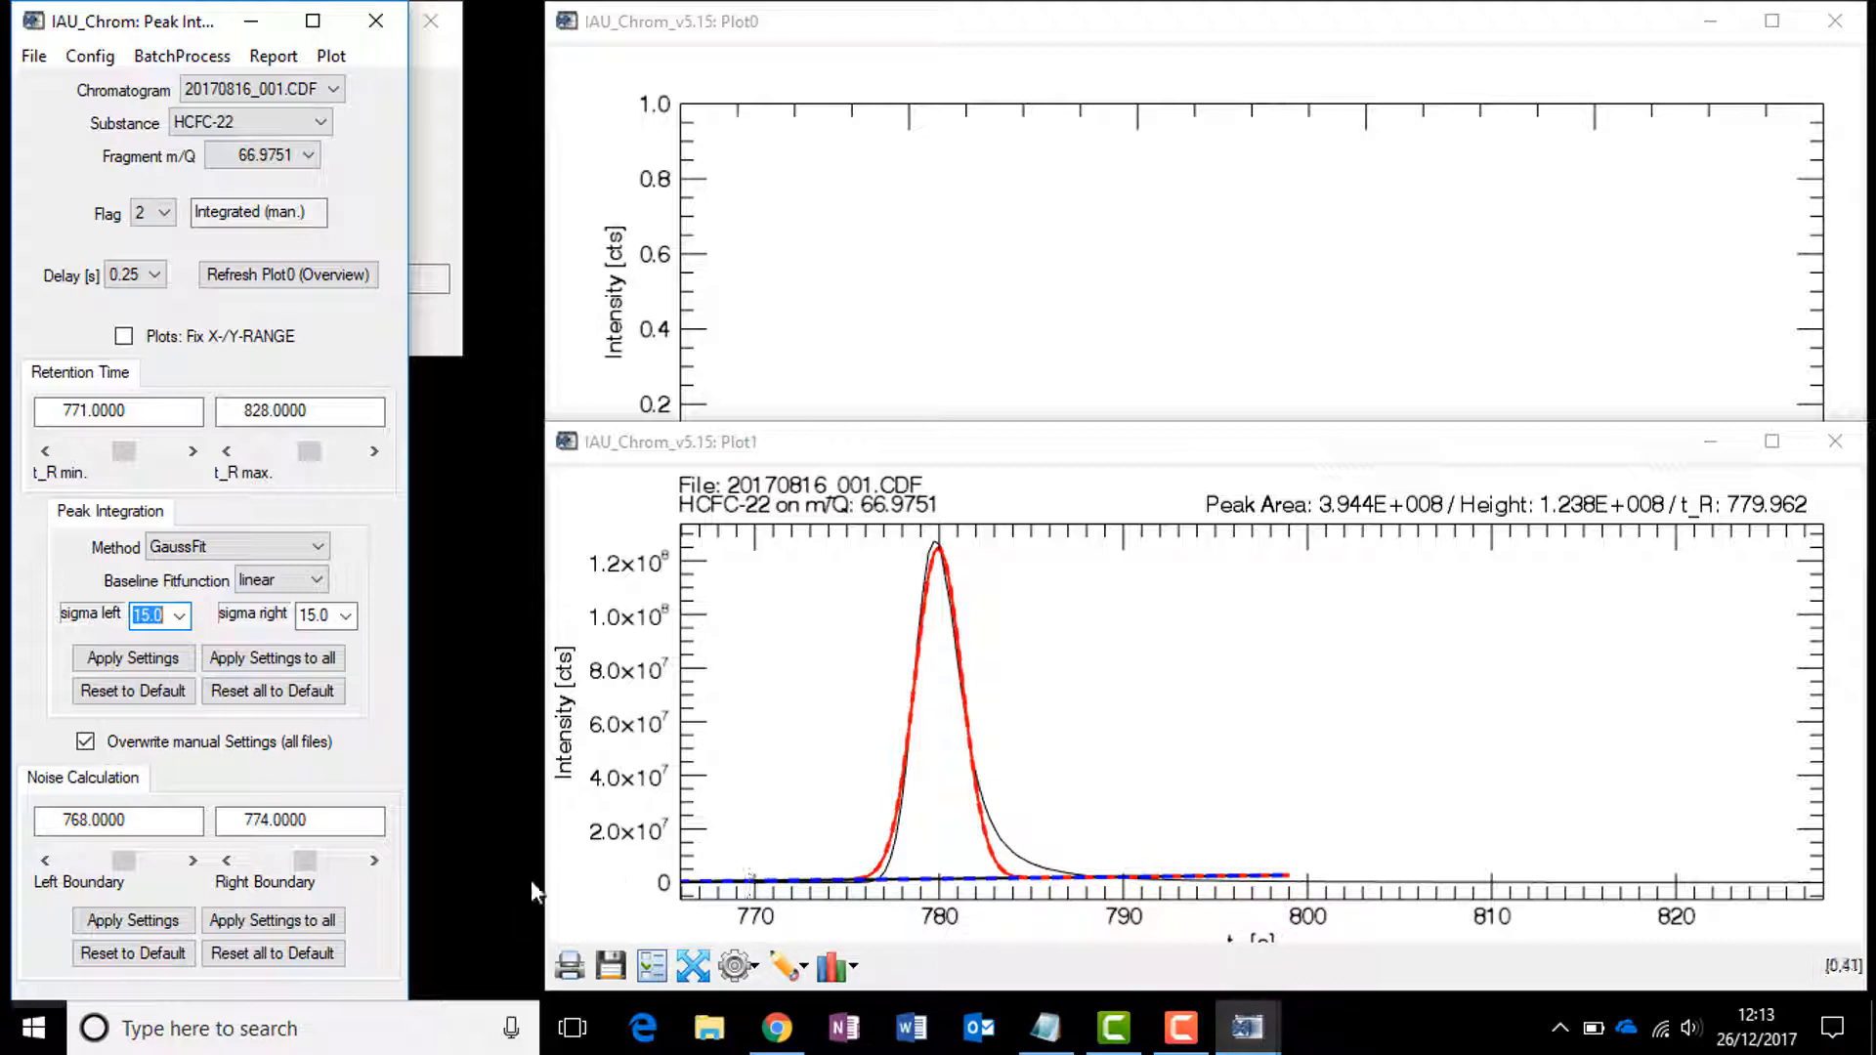
left_click(179, 615)
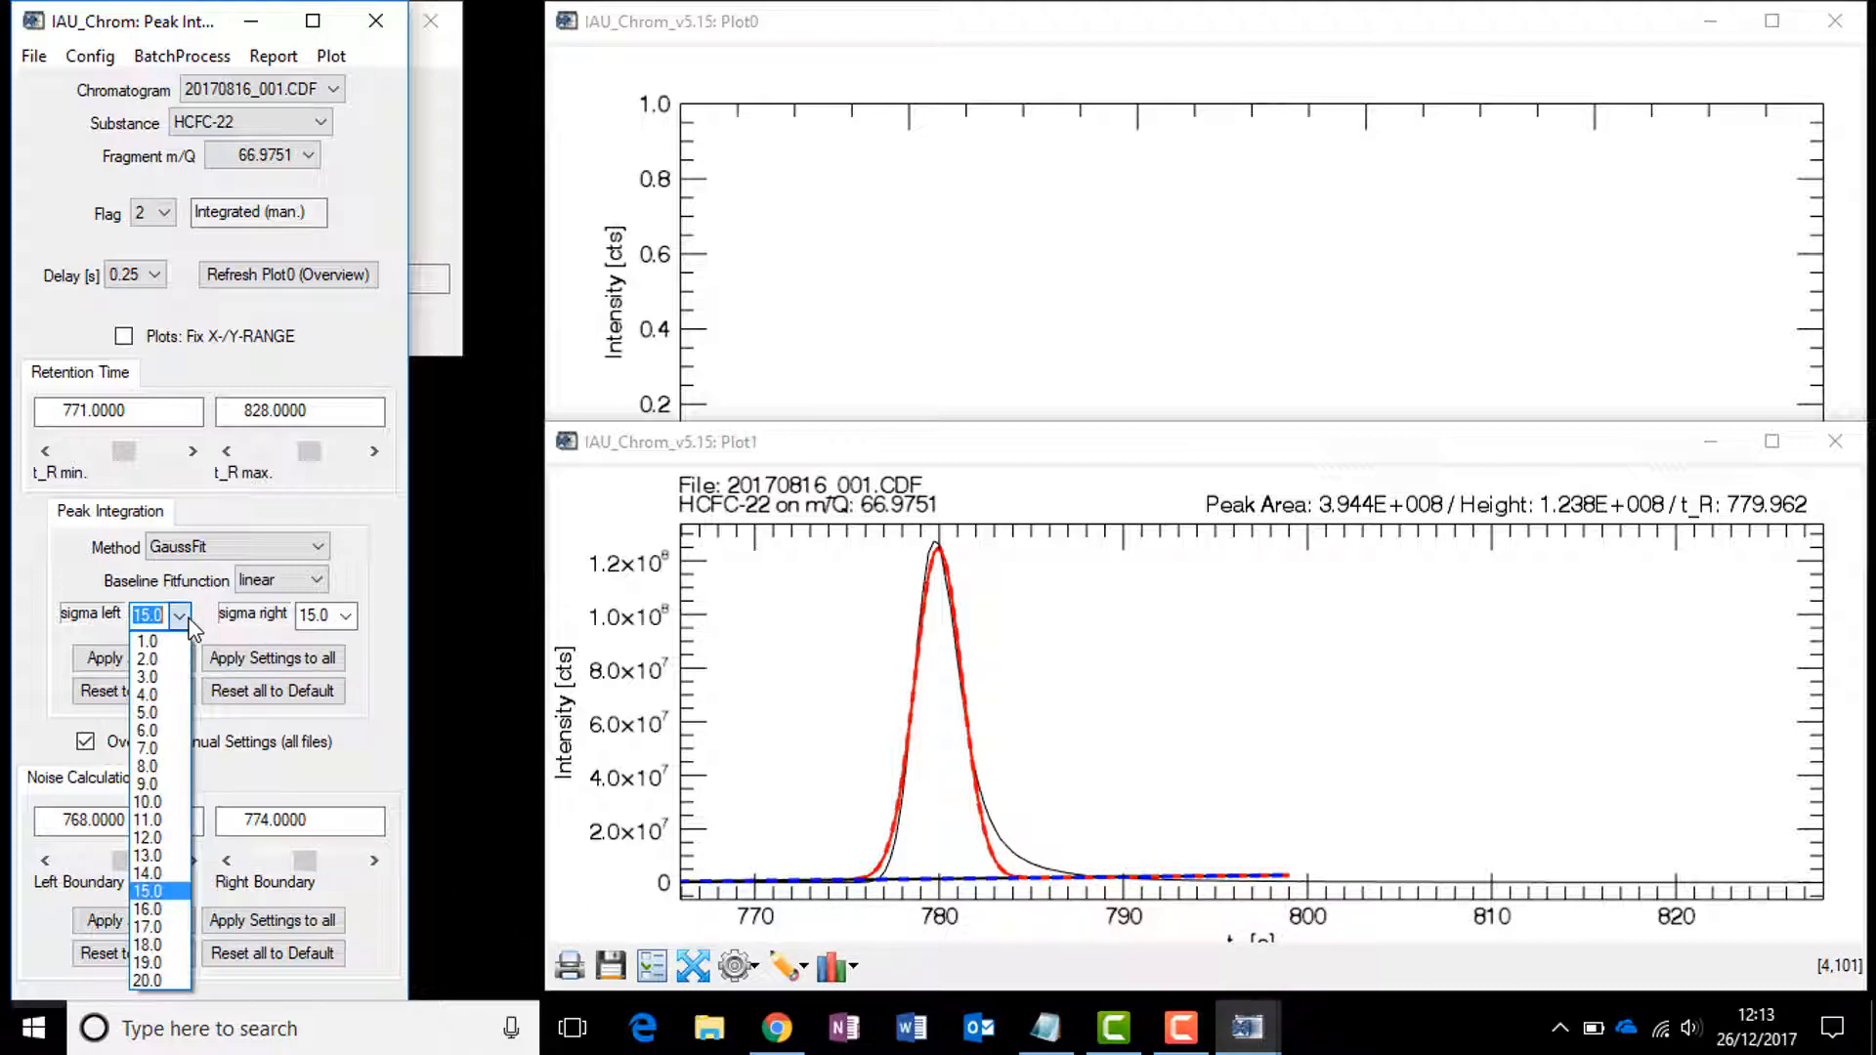
left_click(152, 785)
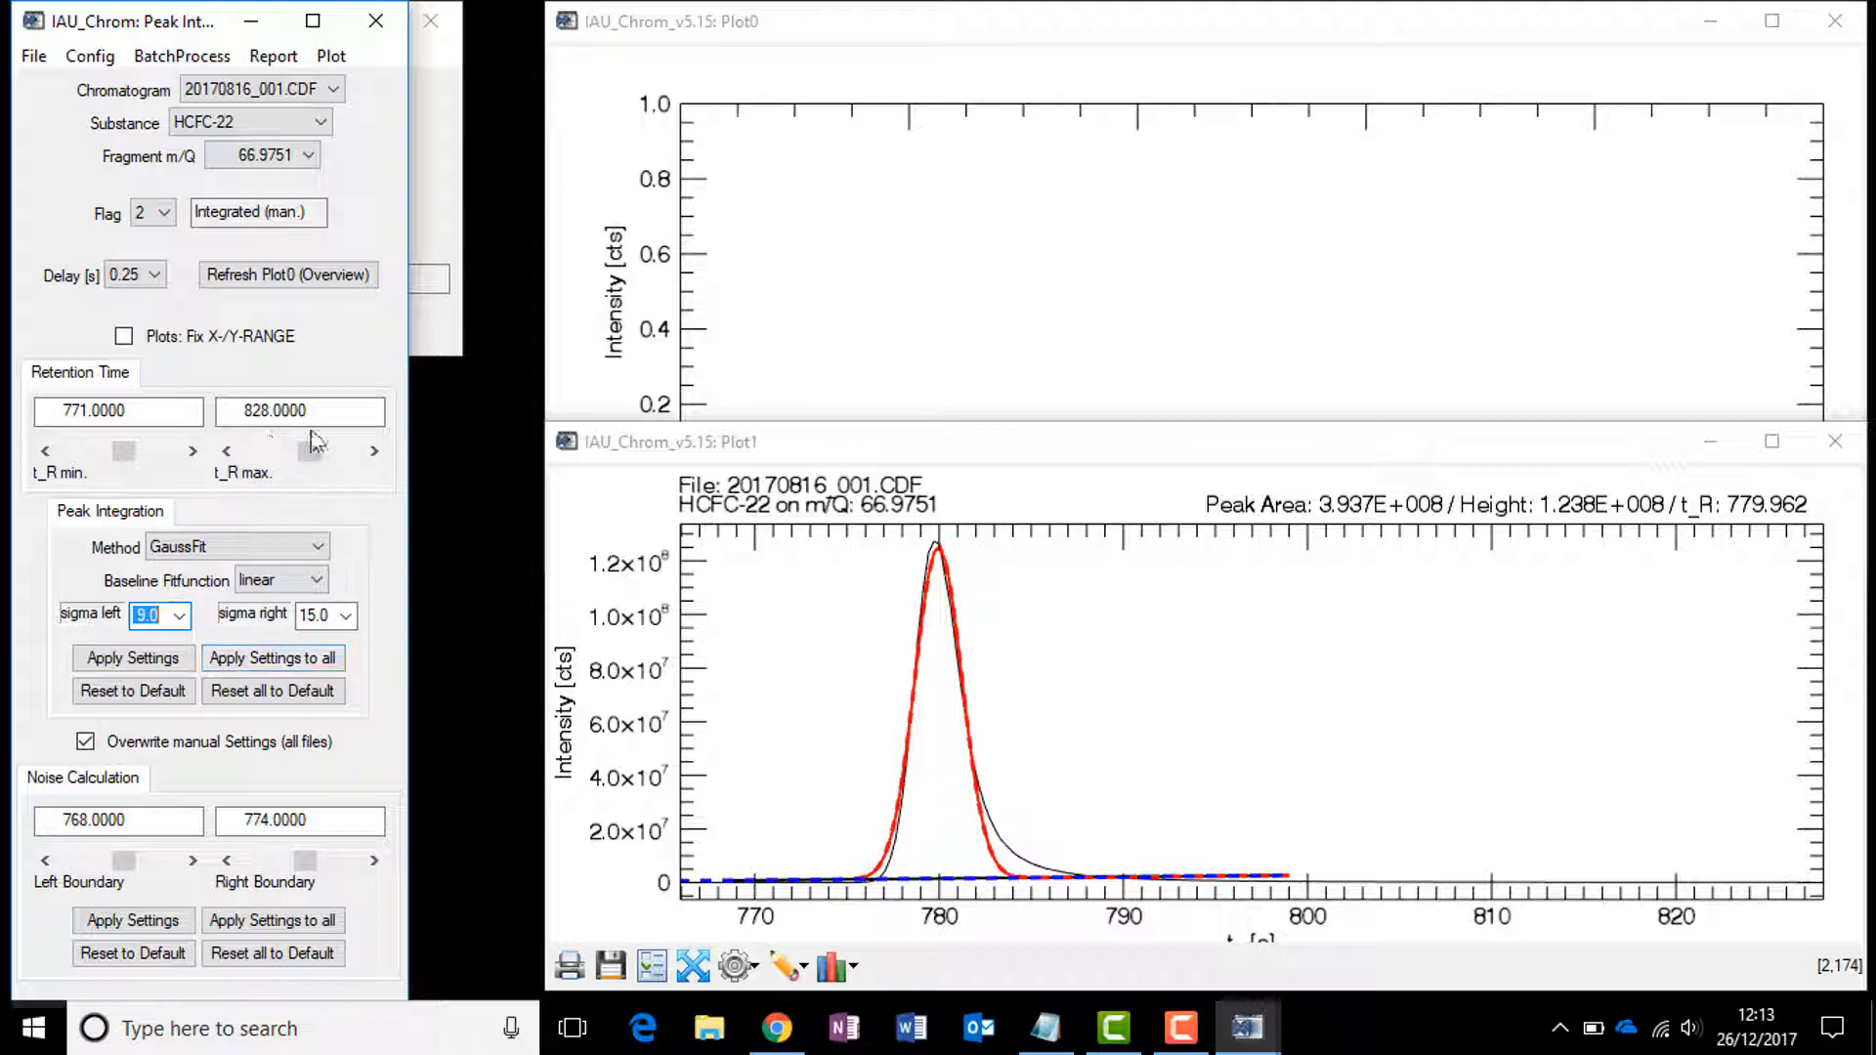
Step: Apply the peak integration settings to all chromatograms
left_click(331, 91)
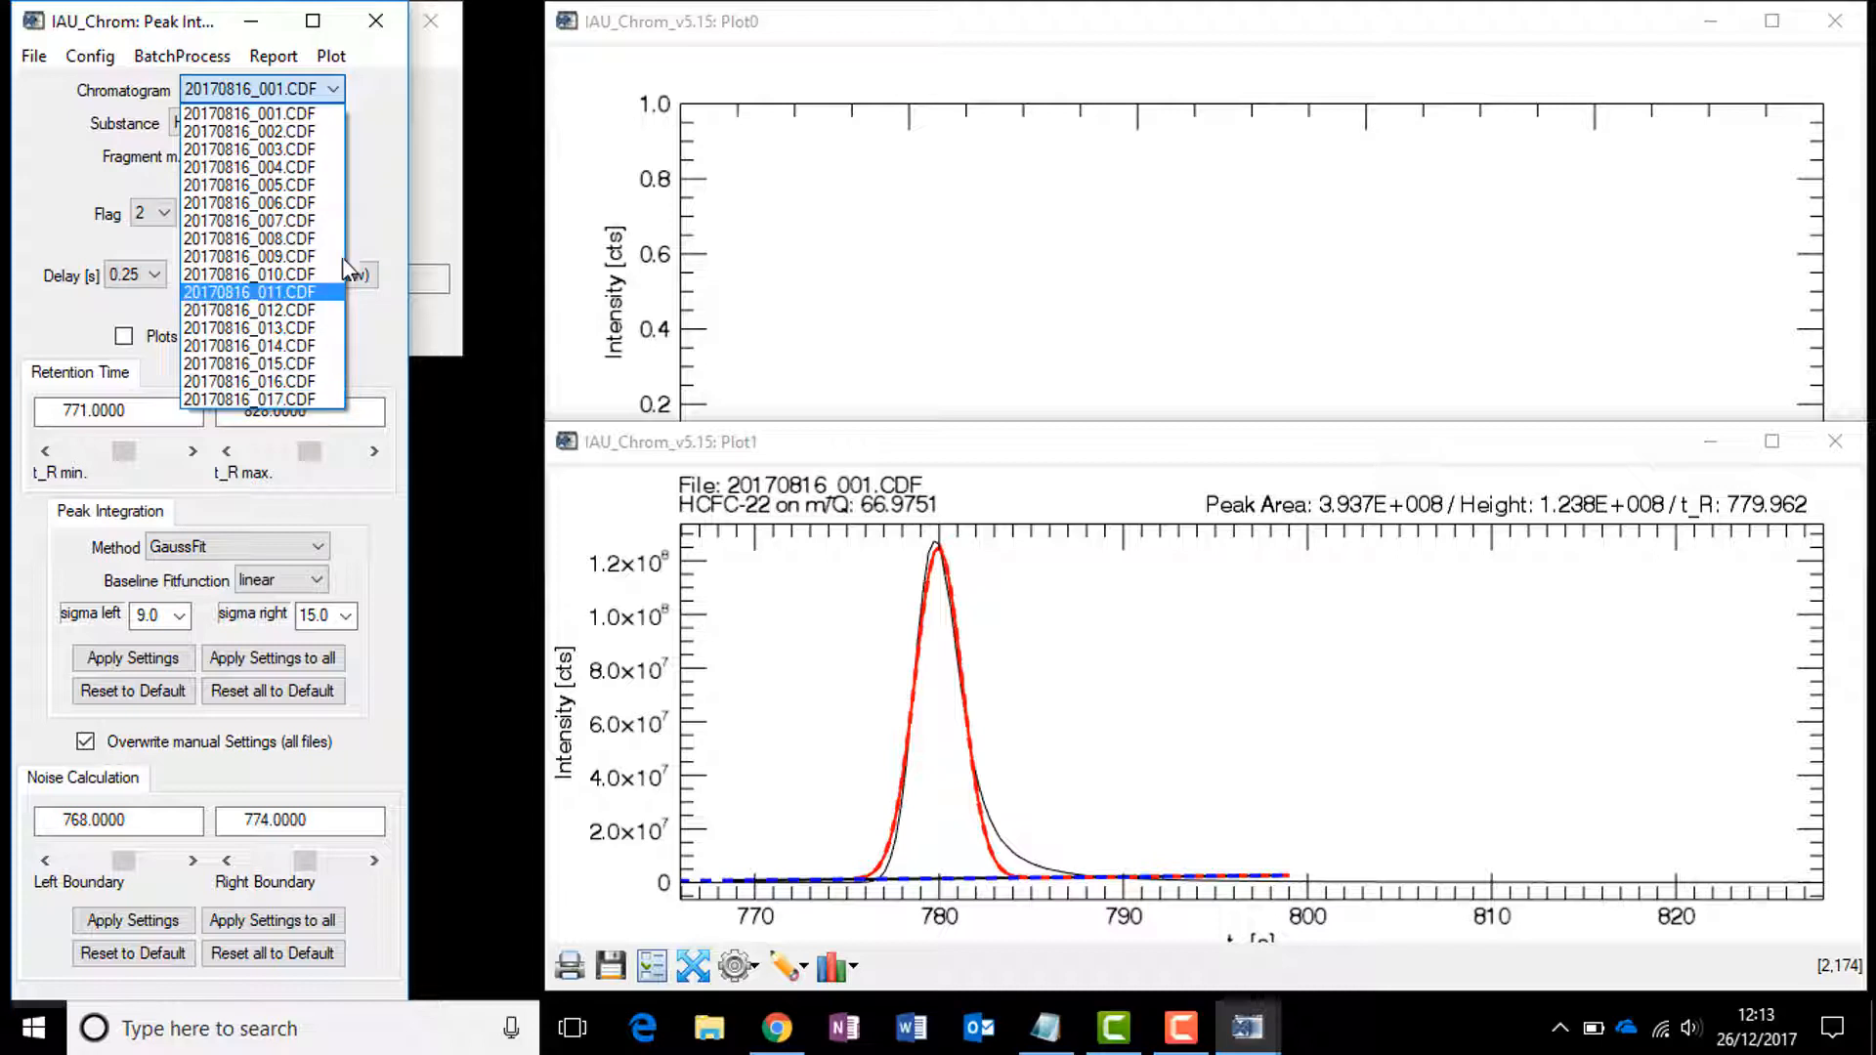
left_click(389, 149)
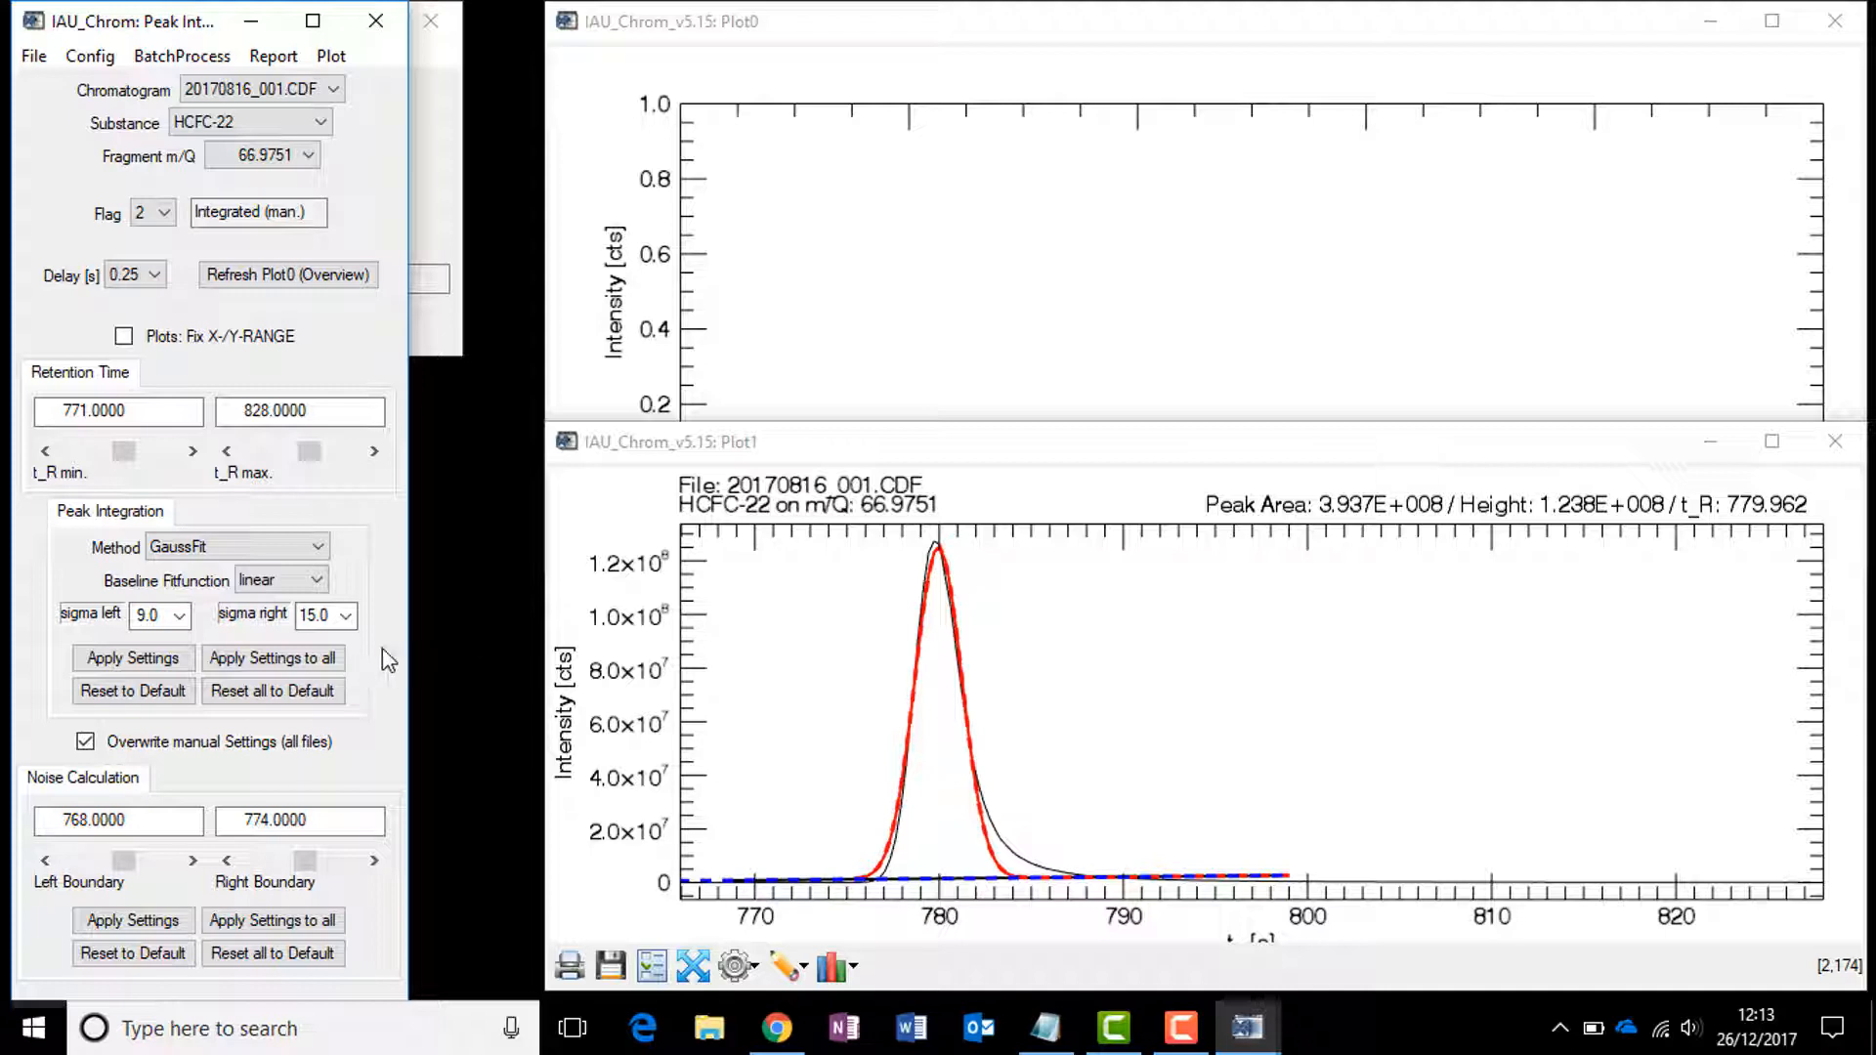
left_click(311, 664)
Step: Switch to chromatograms 20170816_003.CDF and 20170816_004.CDF to check their integrated peaks
left_click(260, 223)
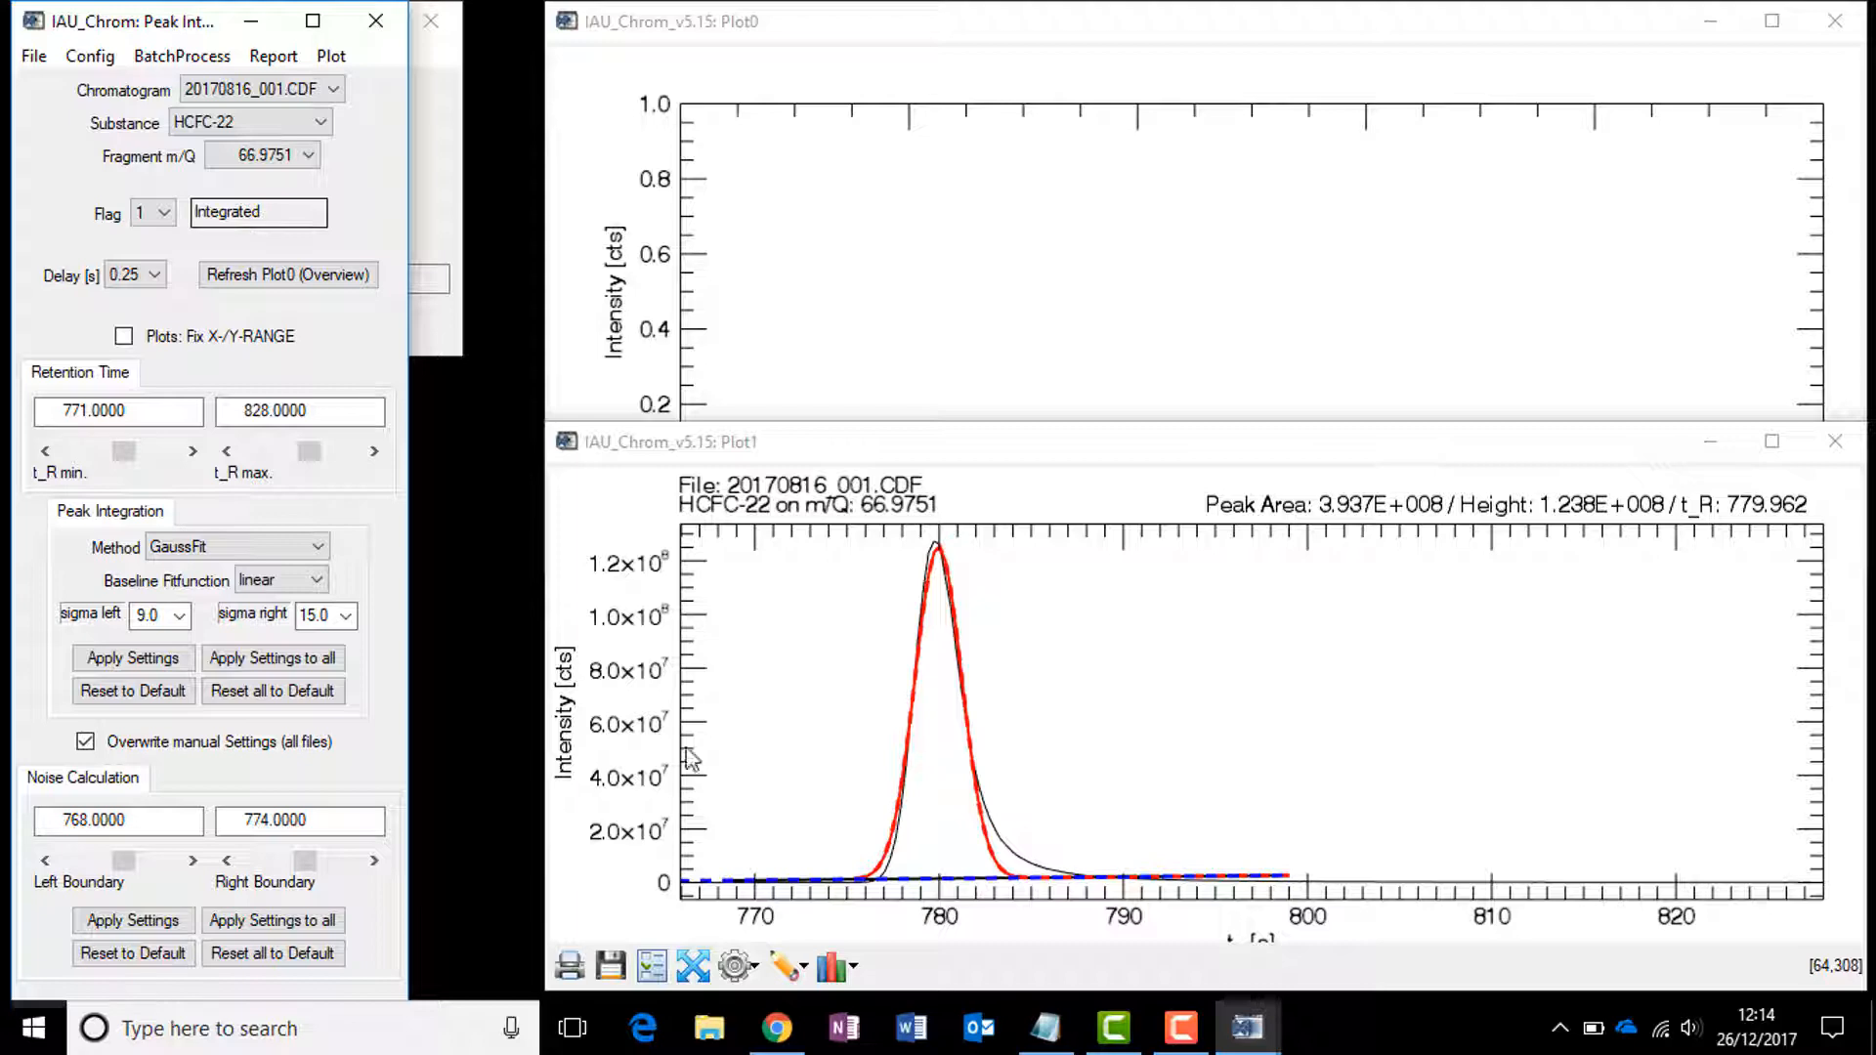
left_click(330, 93)
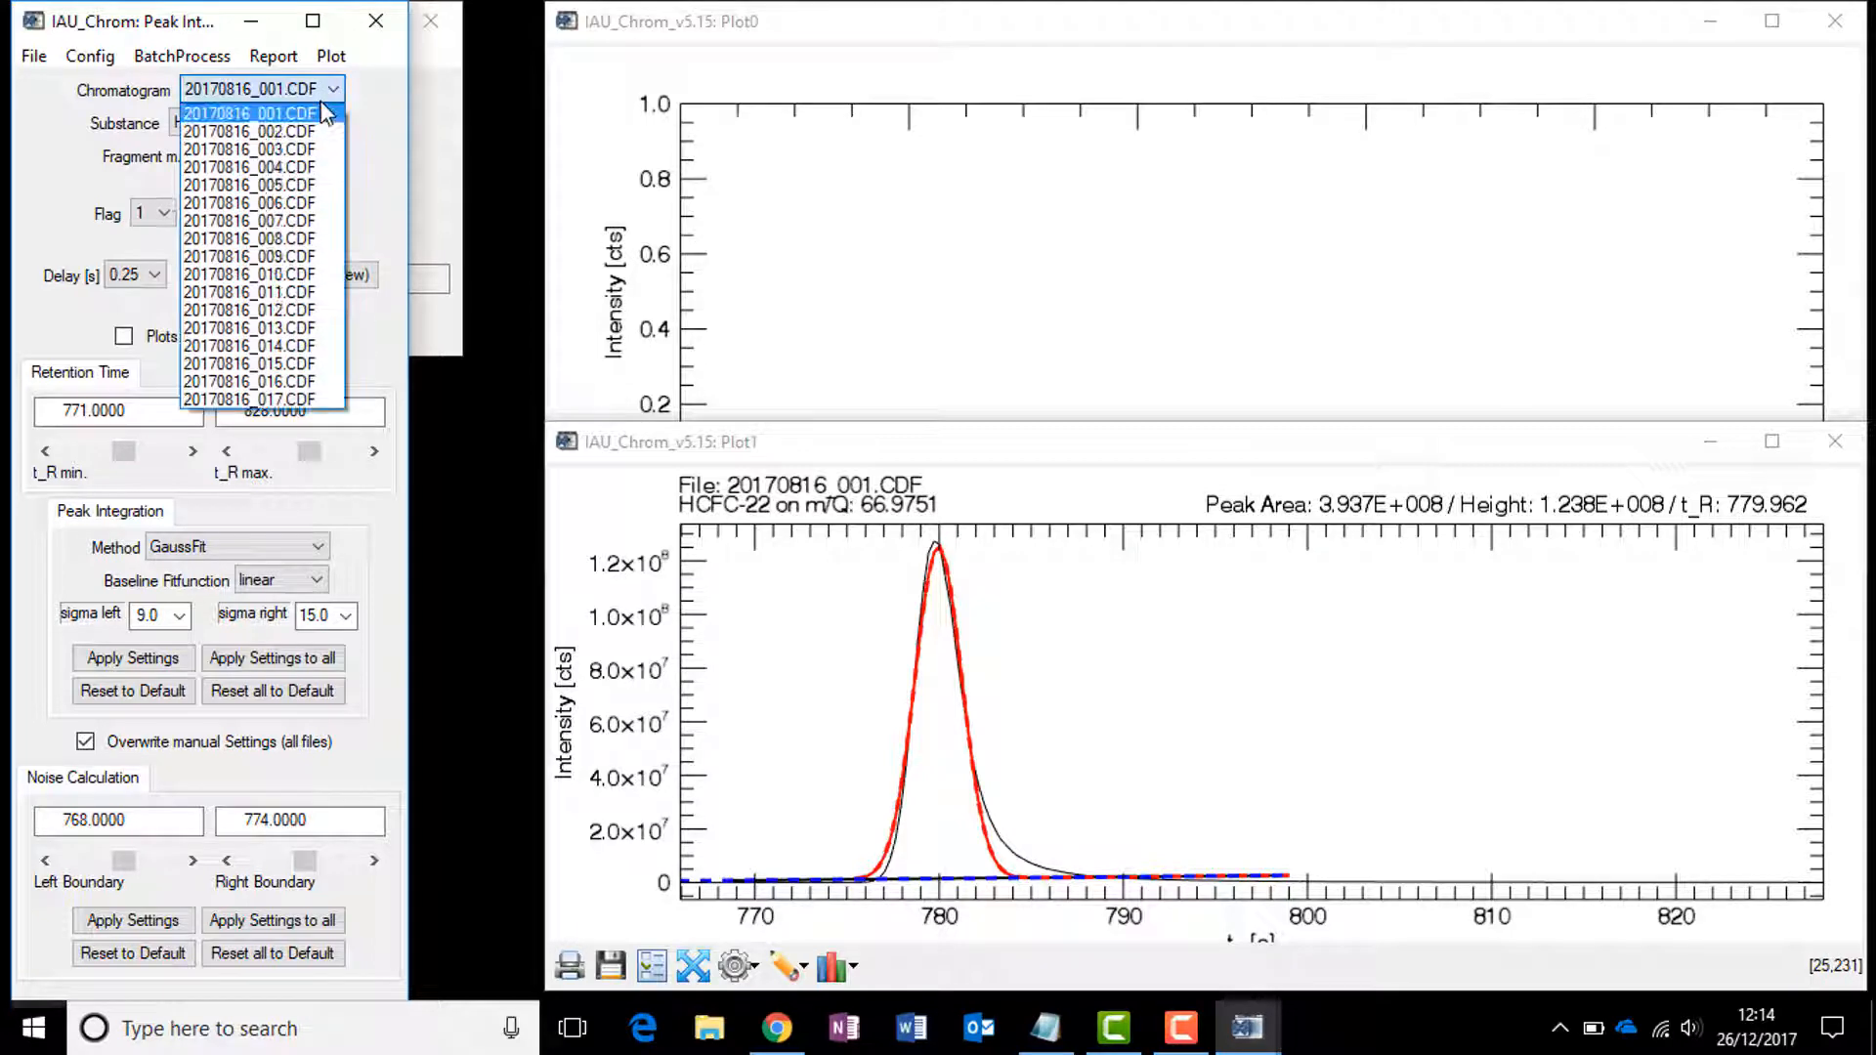
left_click(312, 148)
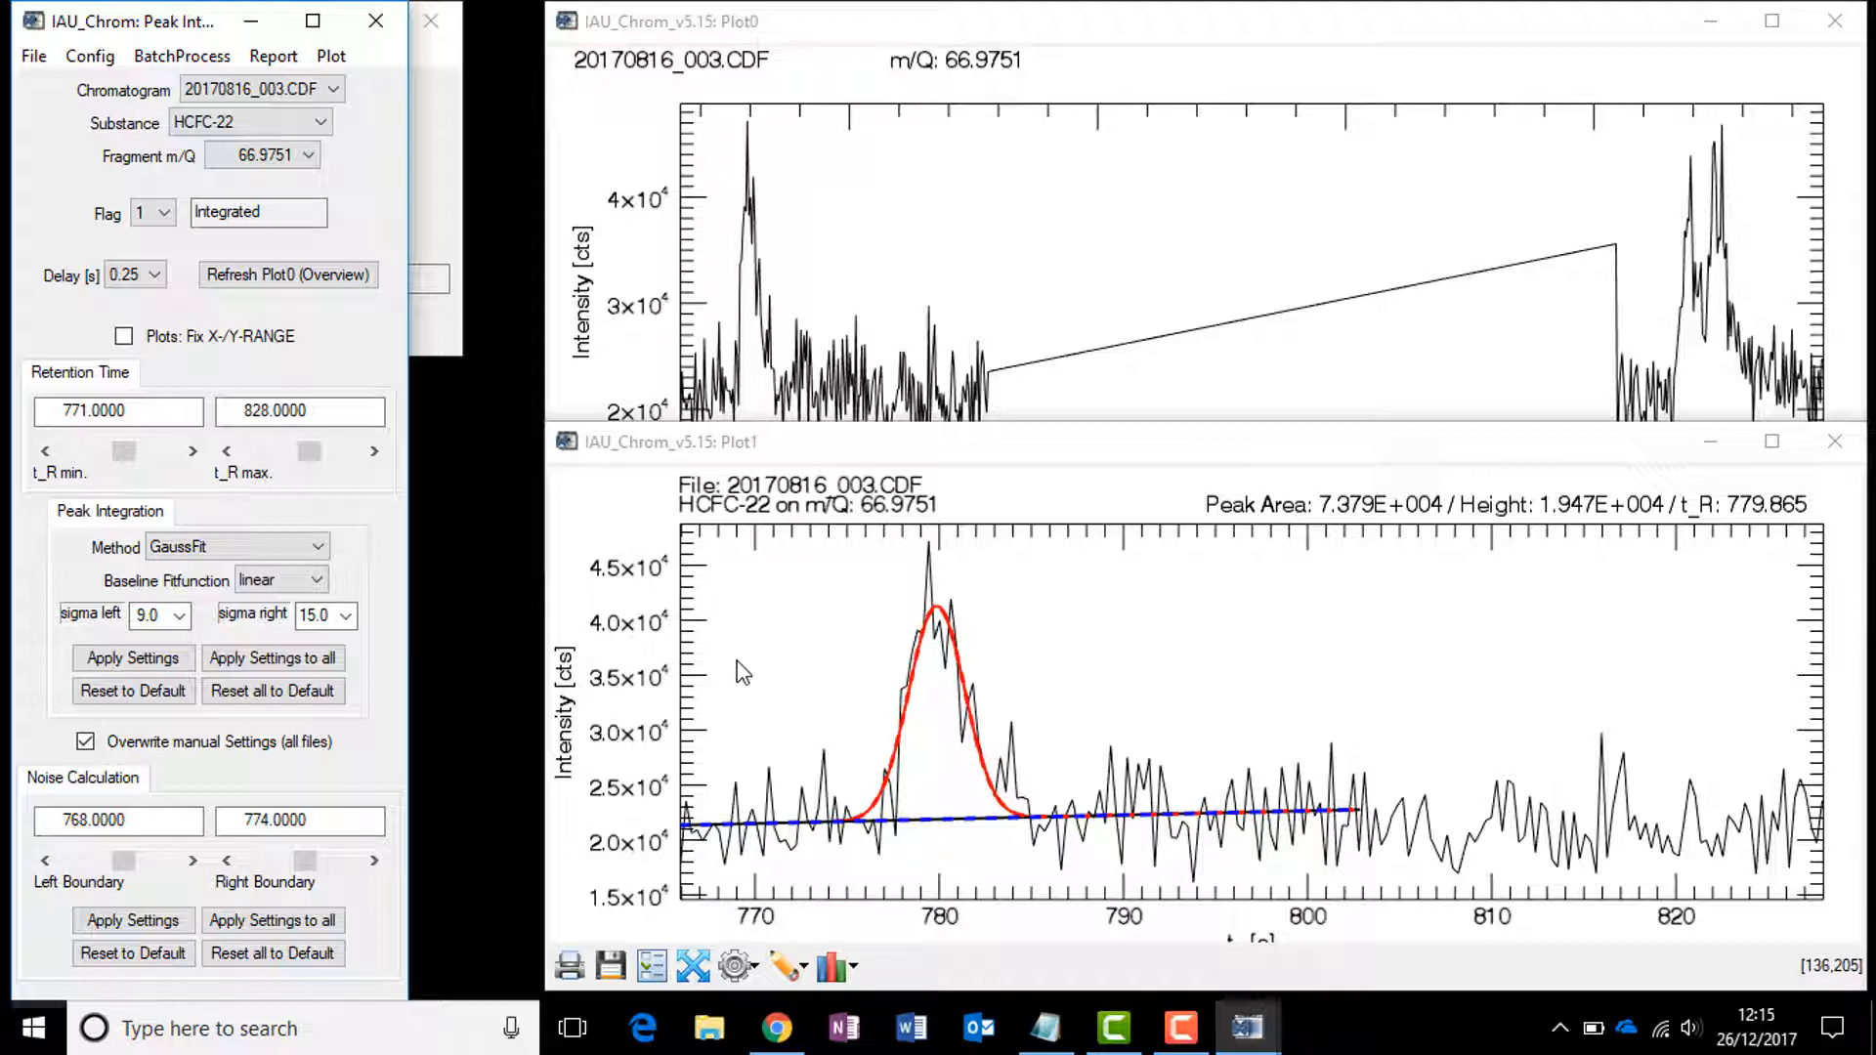
left_click(262, 89)
left_click(313, 171)
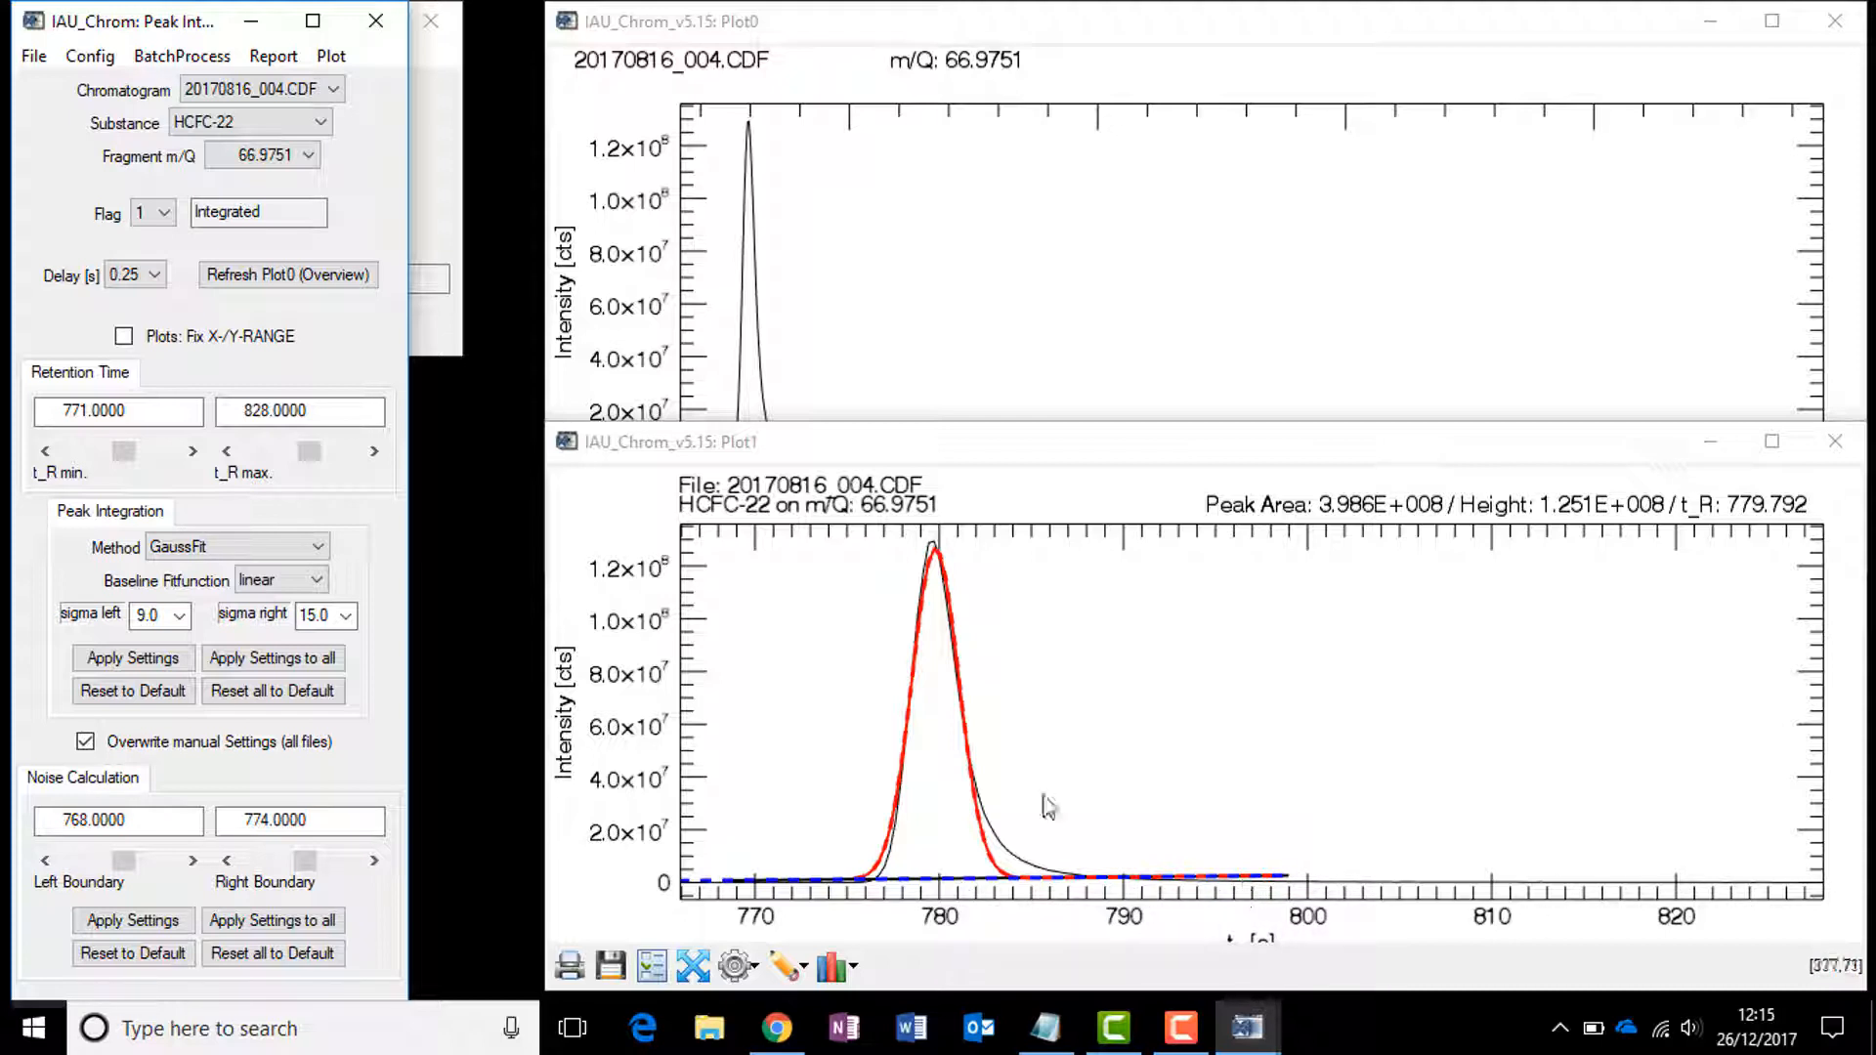
Step: Calculate the noise between boundaries 768 and 774 for the current chromatogram and apply it to all files
left_click(1095, 27)
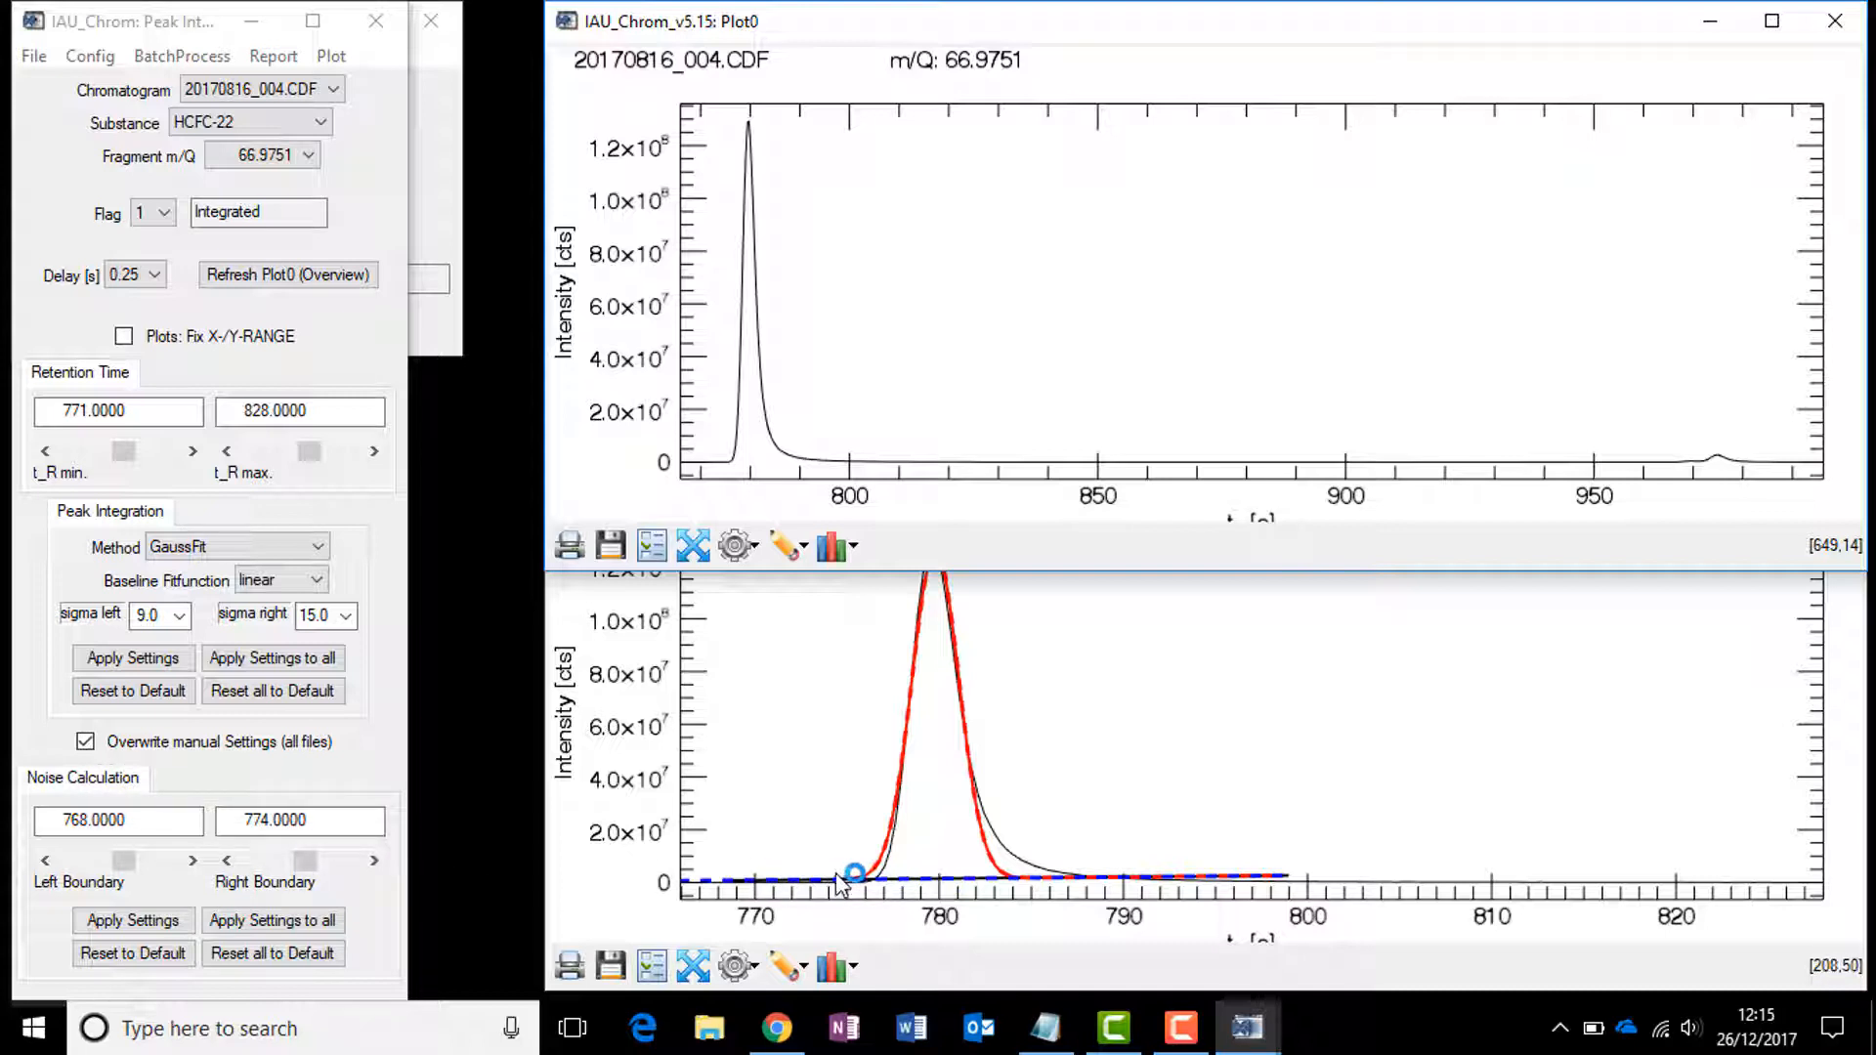
left_click(70, 819)
left_click(557, 909)
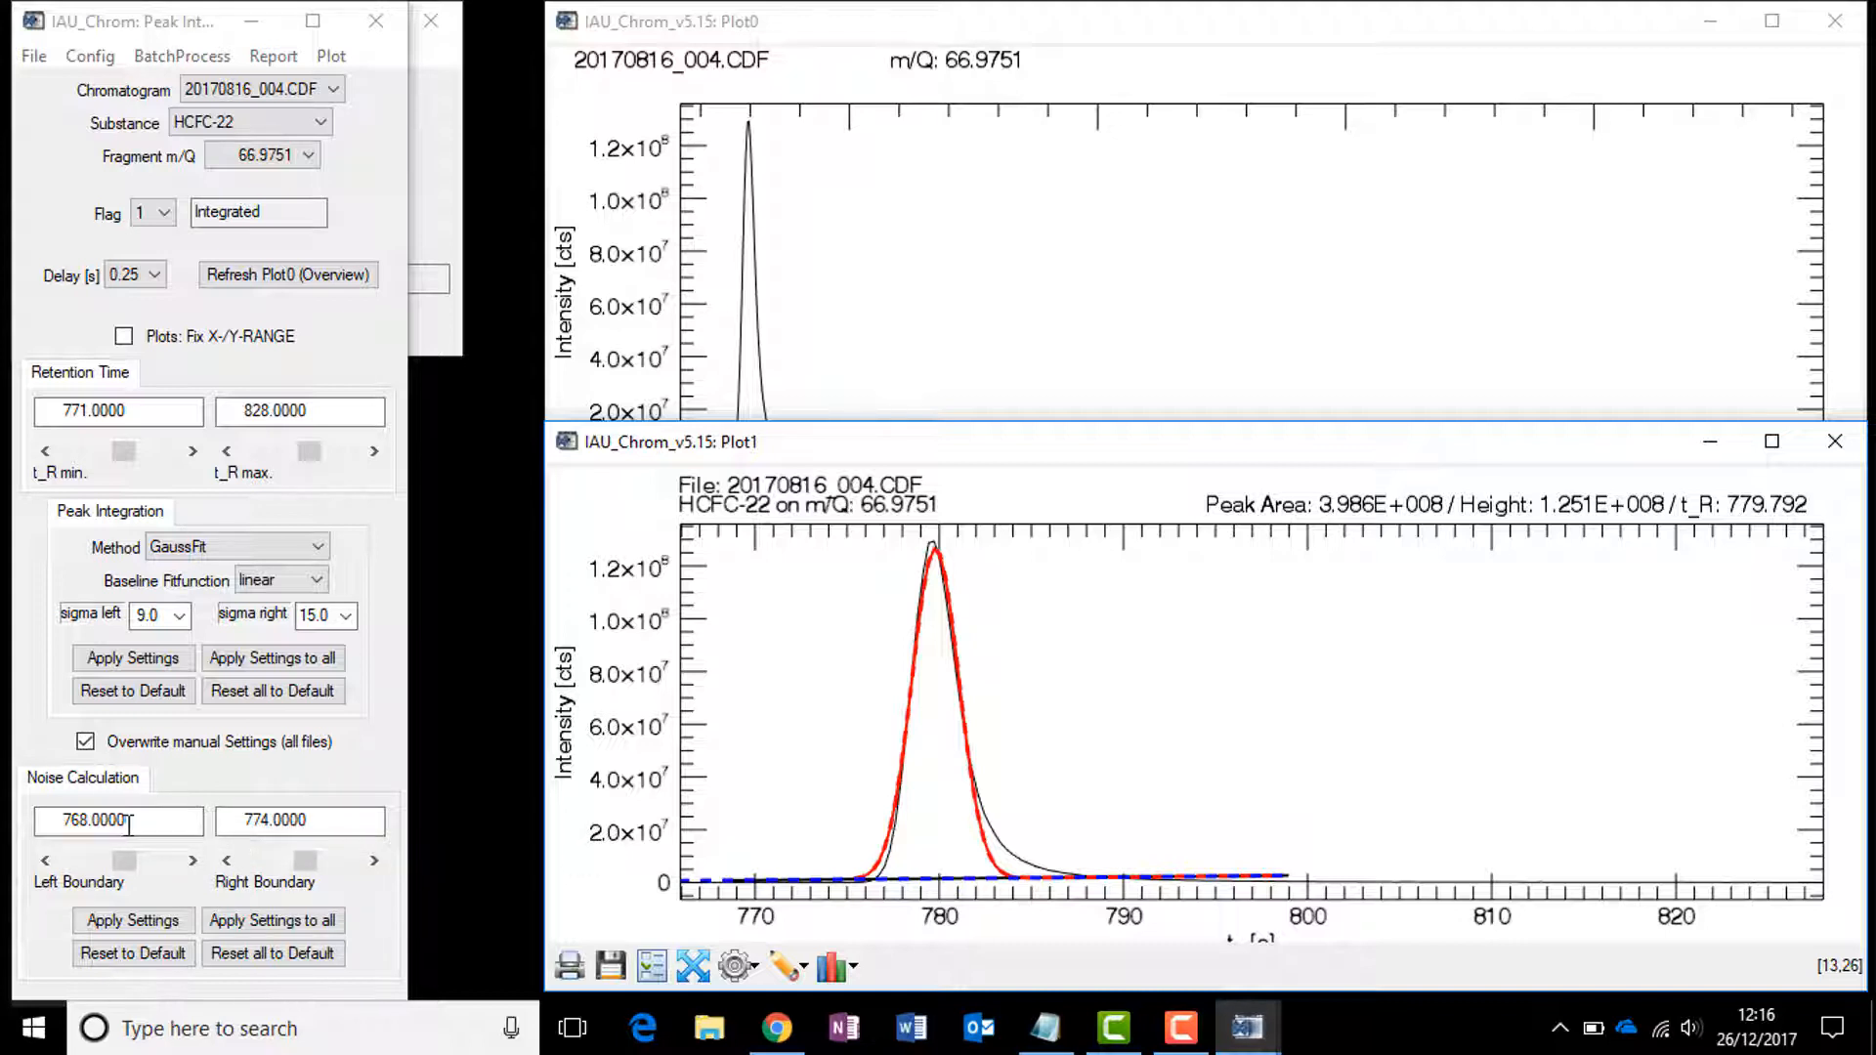
left_click(241, 827)
left_click(847, 30)
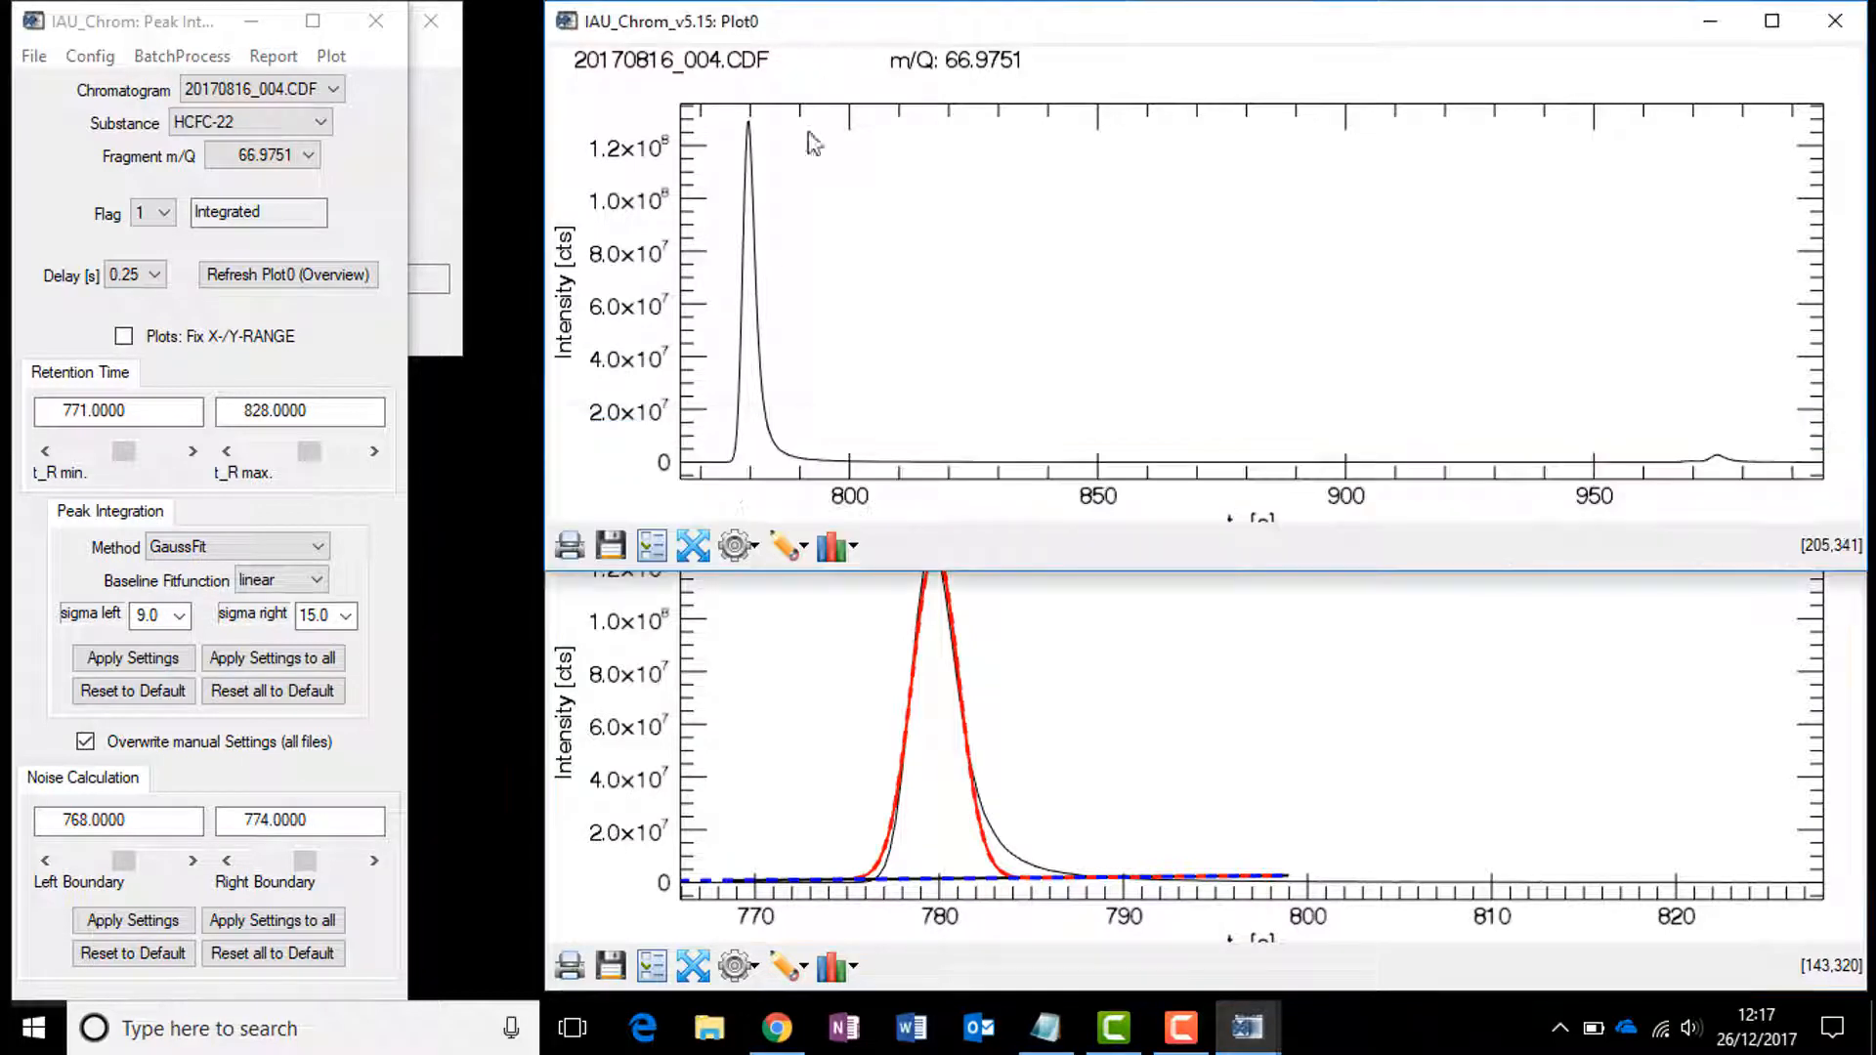
left_click(144, 925)
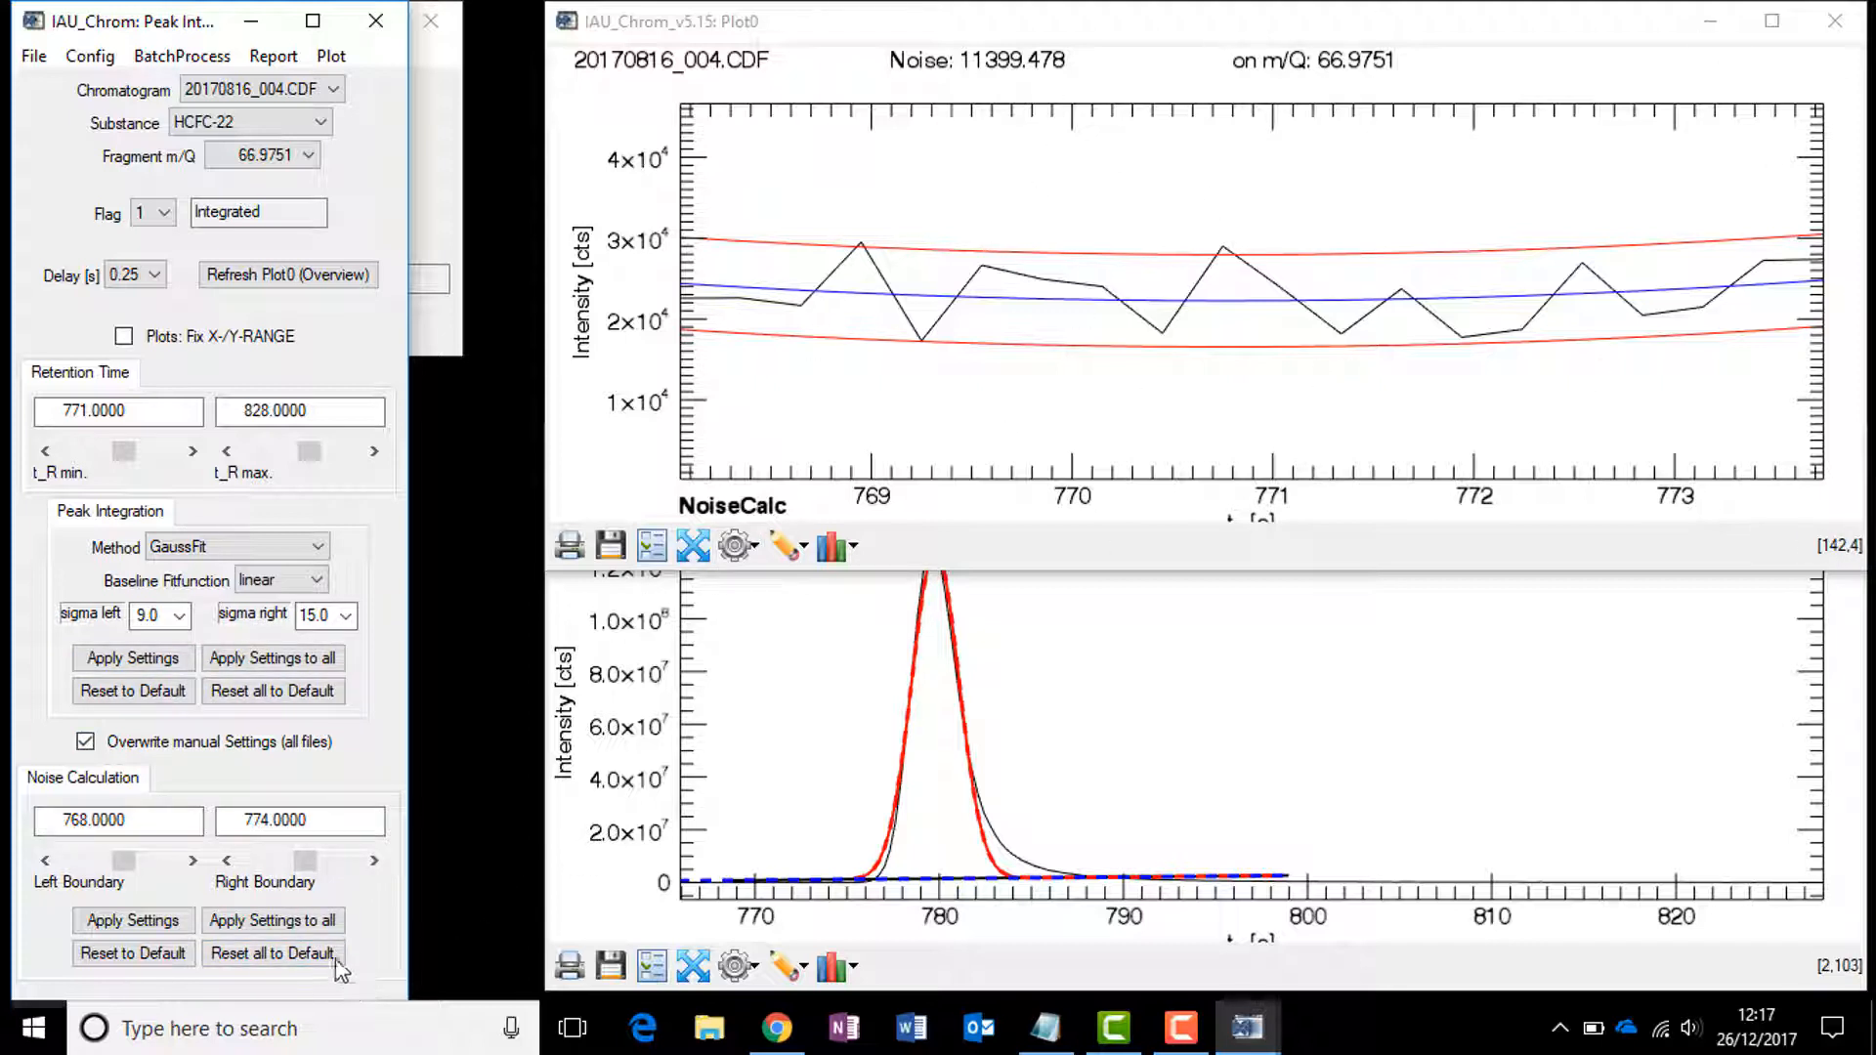
left_click(293, 924)
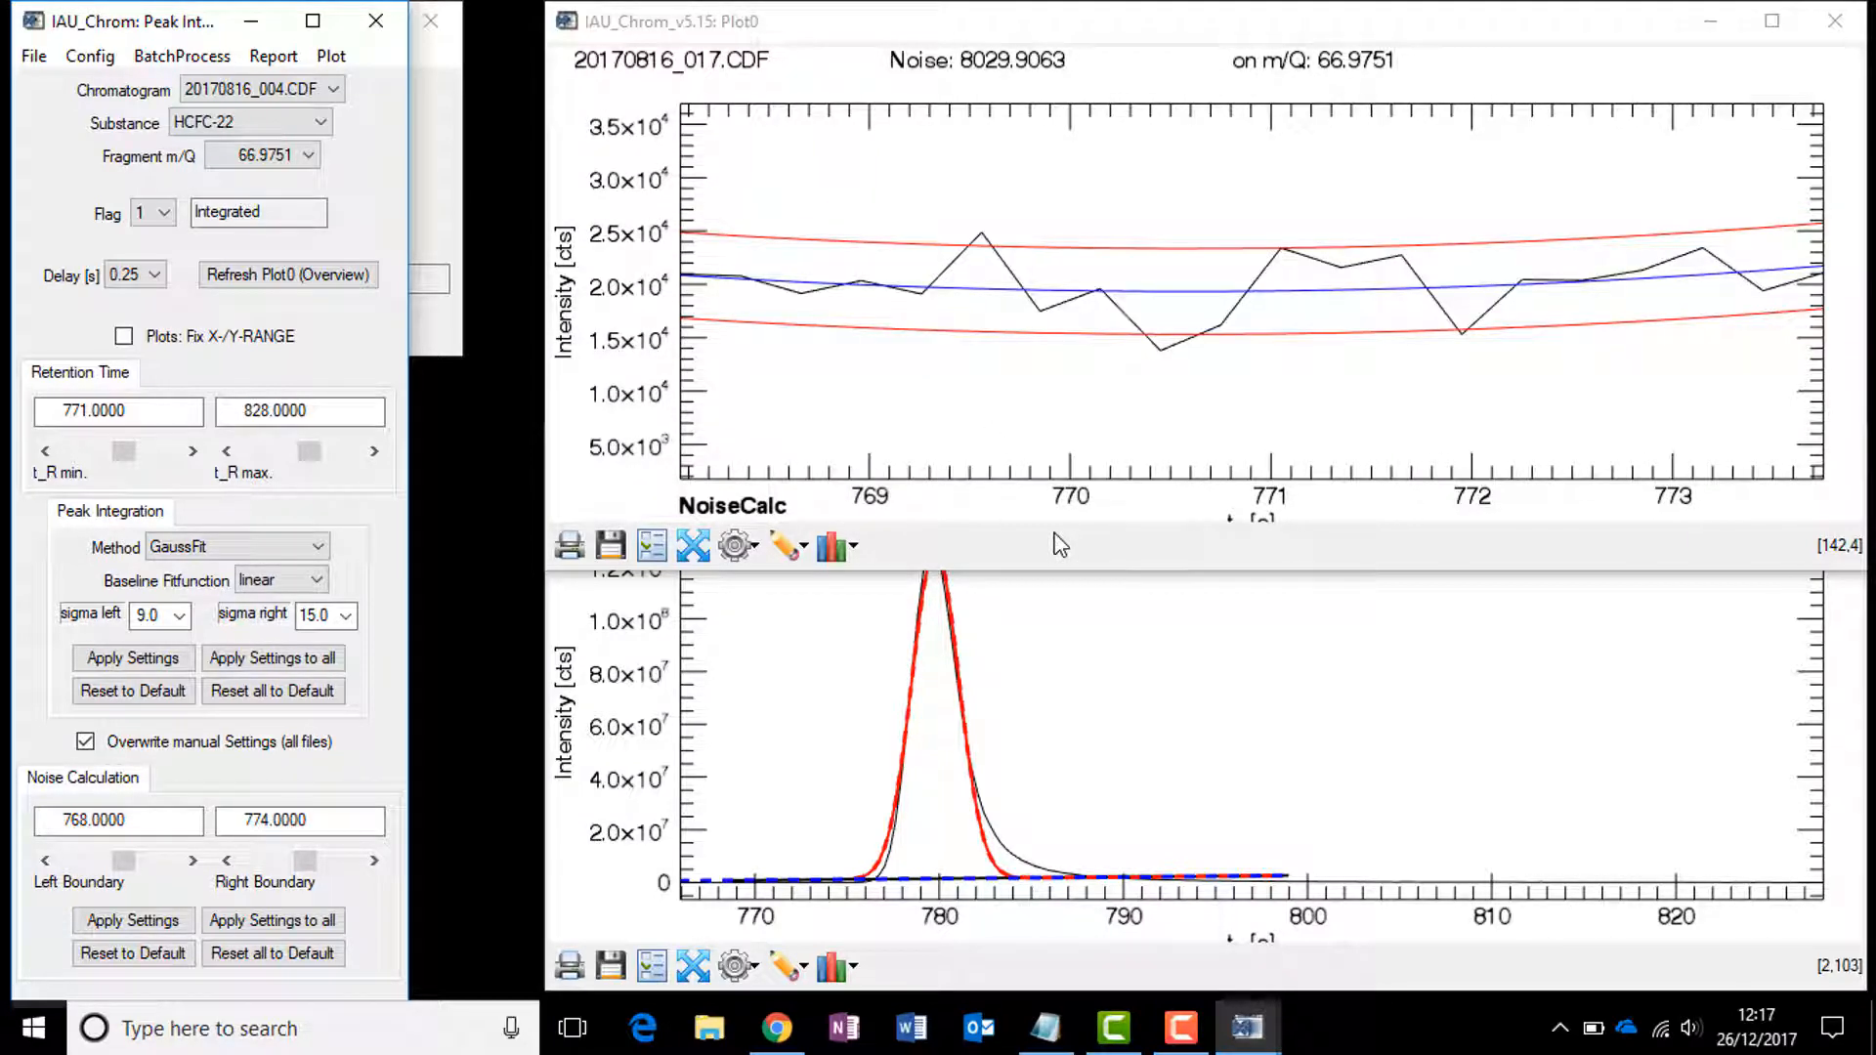
left_click(135, 960)
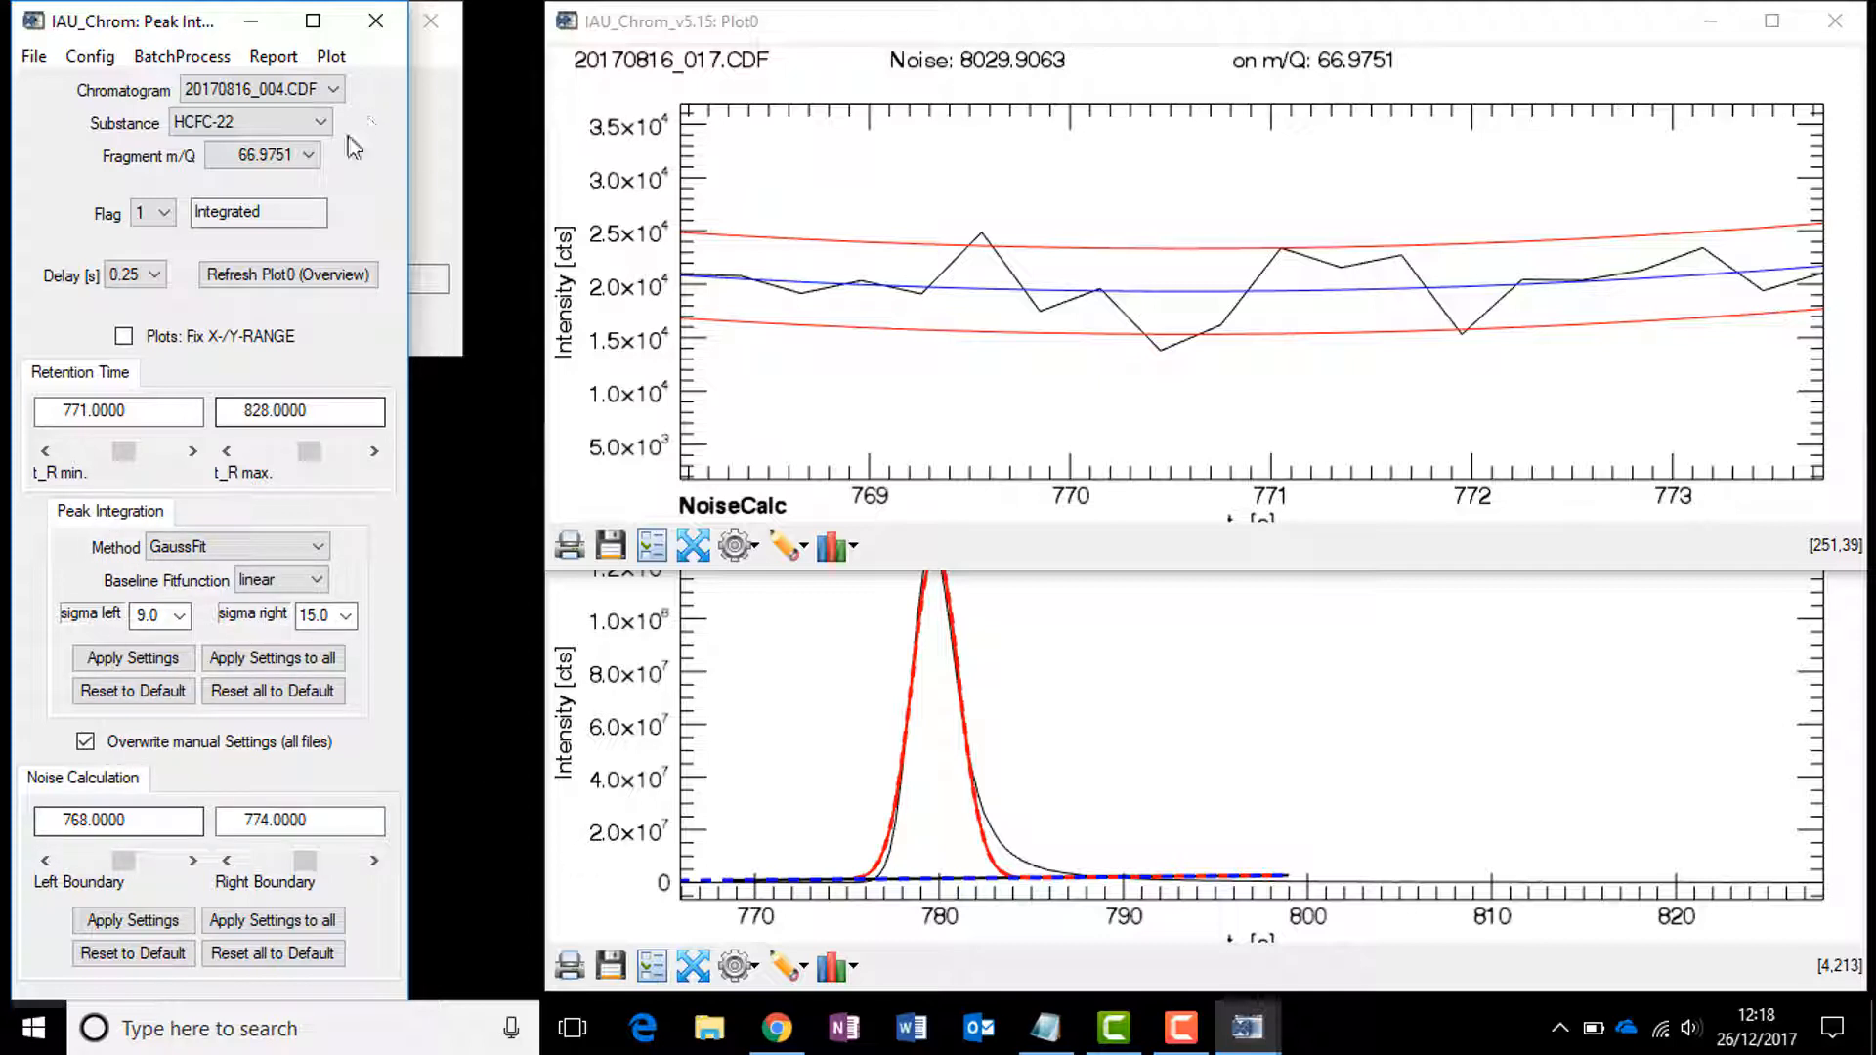
Step: Export a report for the selected substance to the Desktop named 20170816_HCFC-22_67
left_click(273, 58)
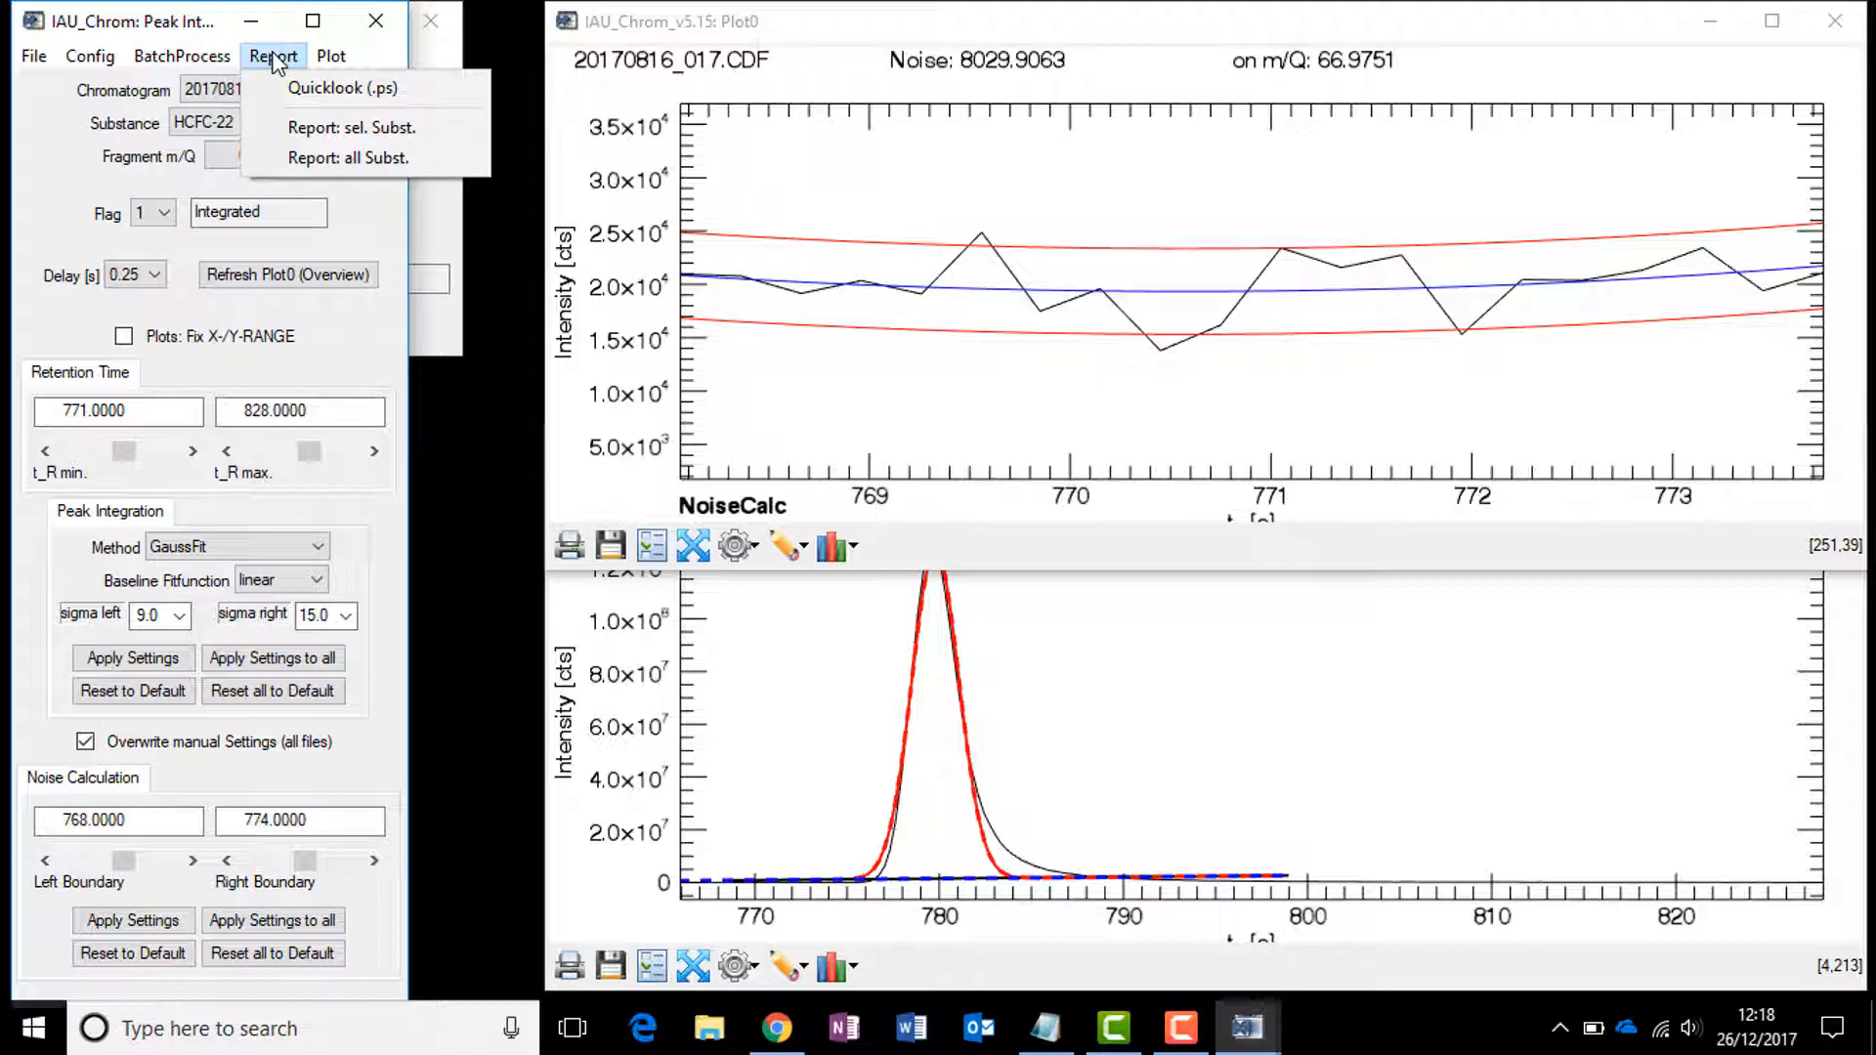
left_click(361, 135)
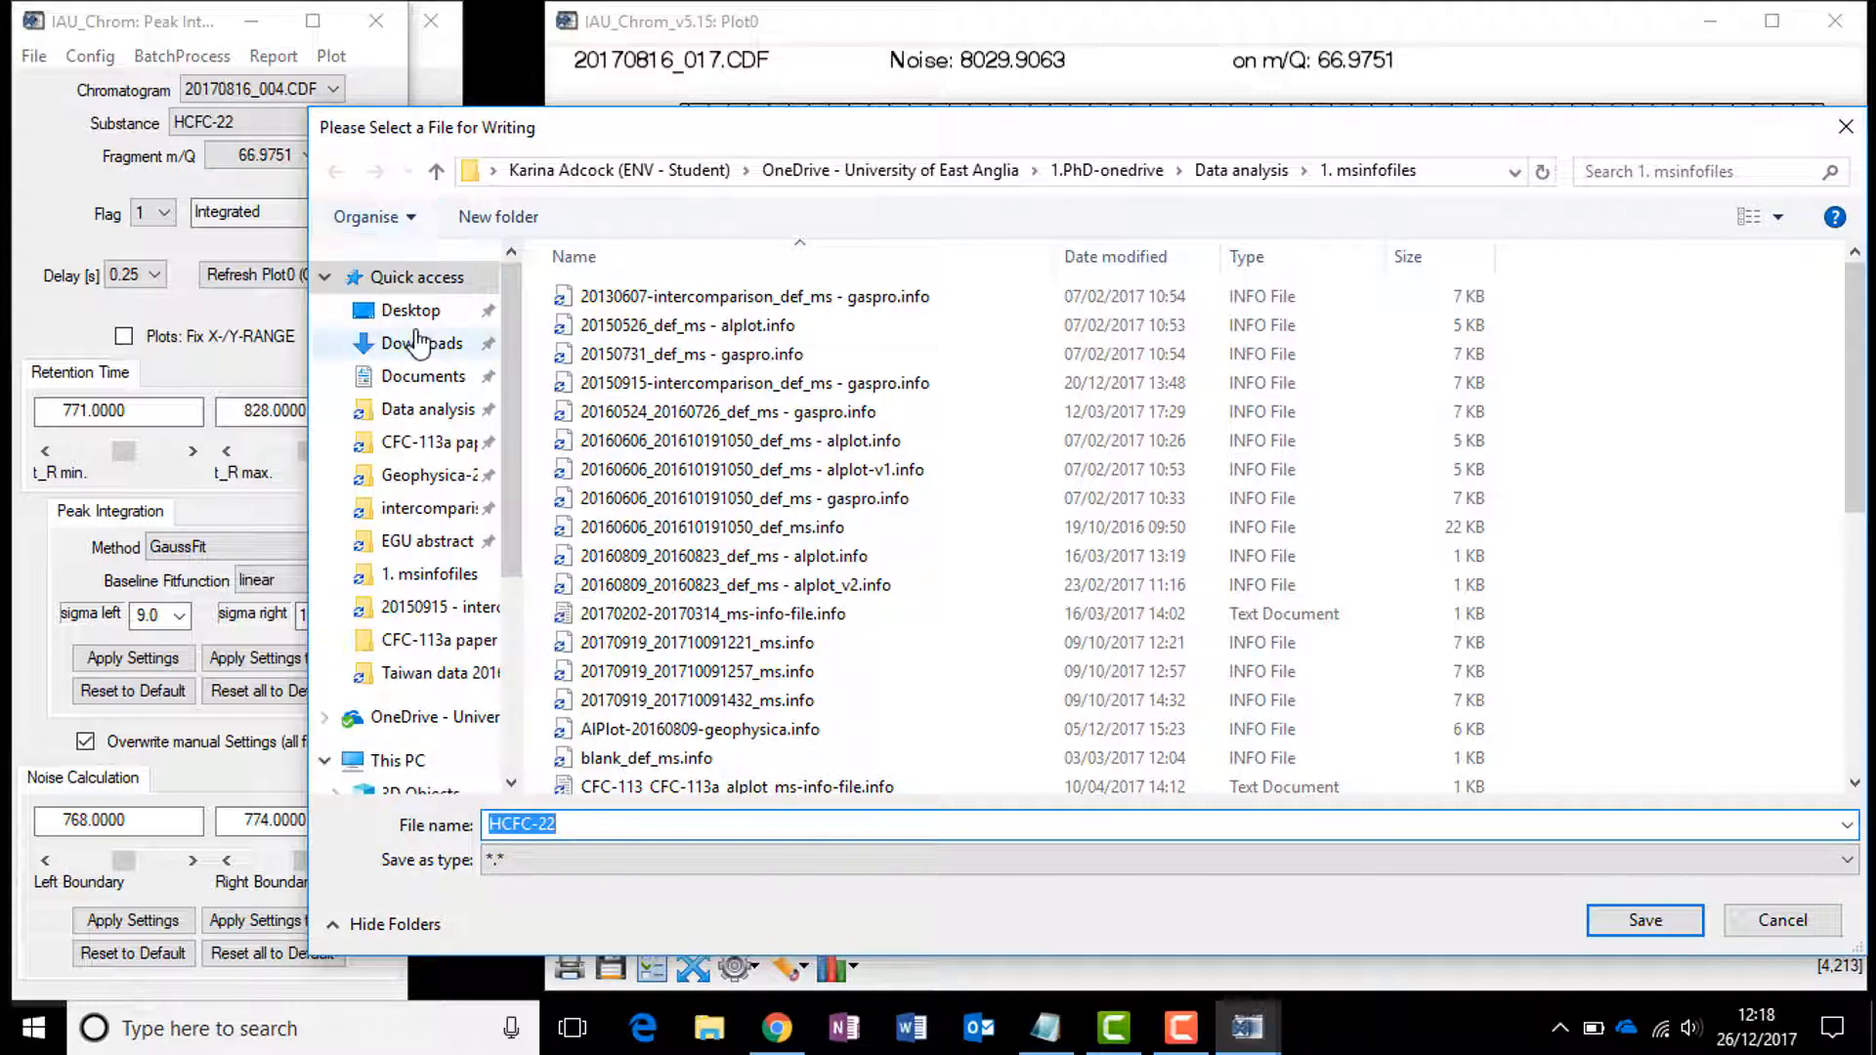
left_click(413, 313)
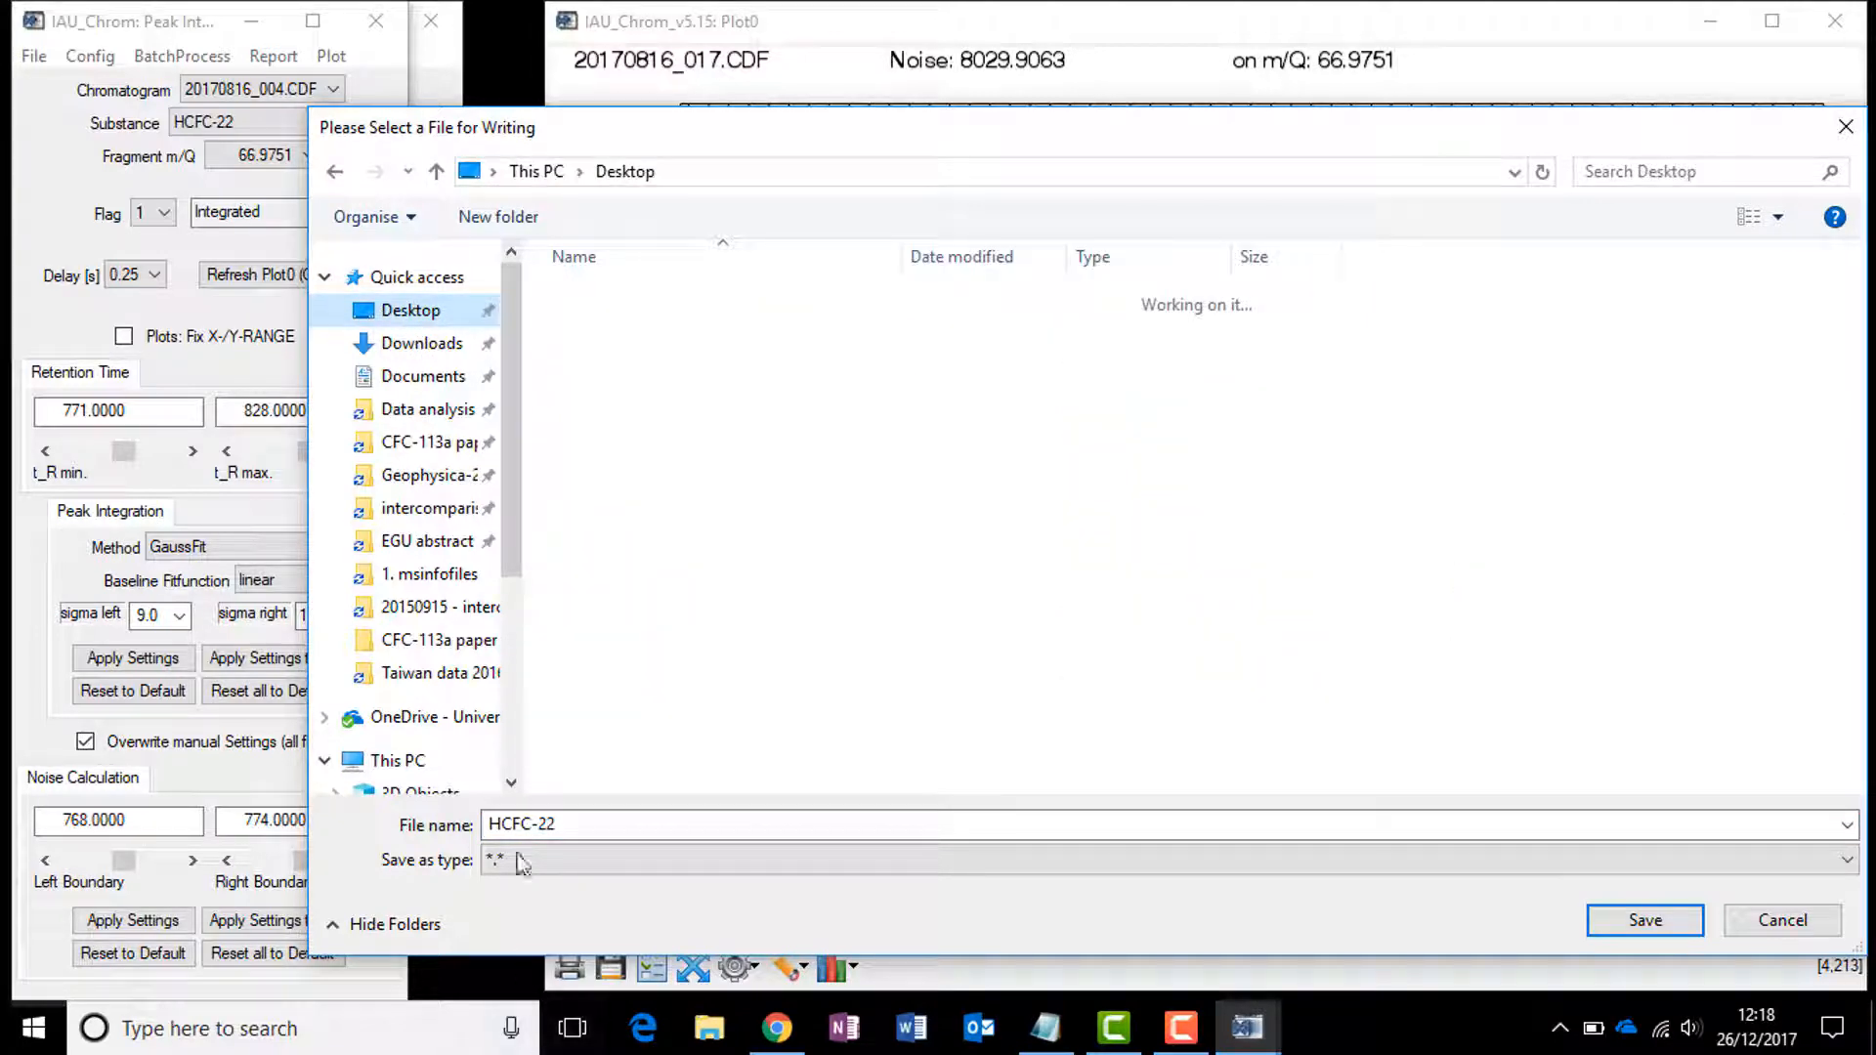
left_click(493, 822)
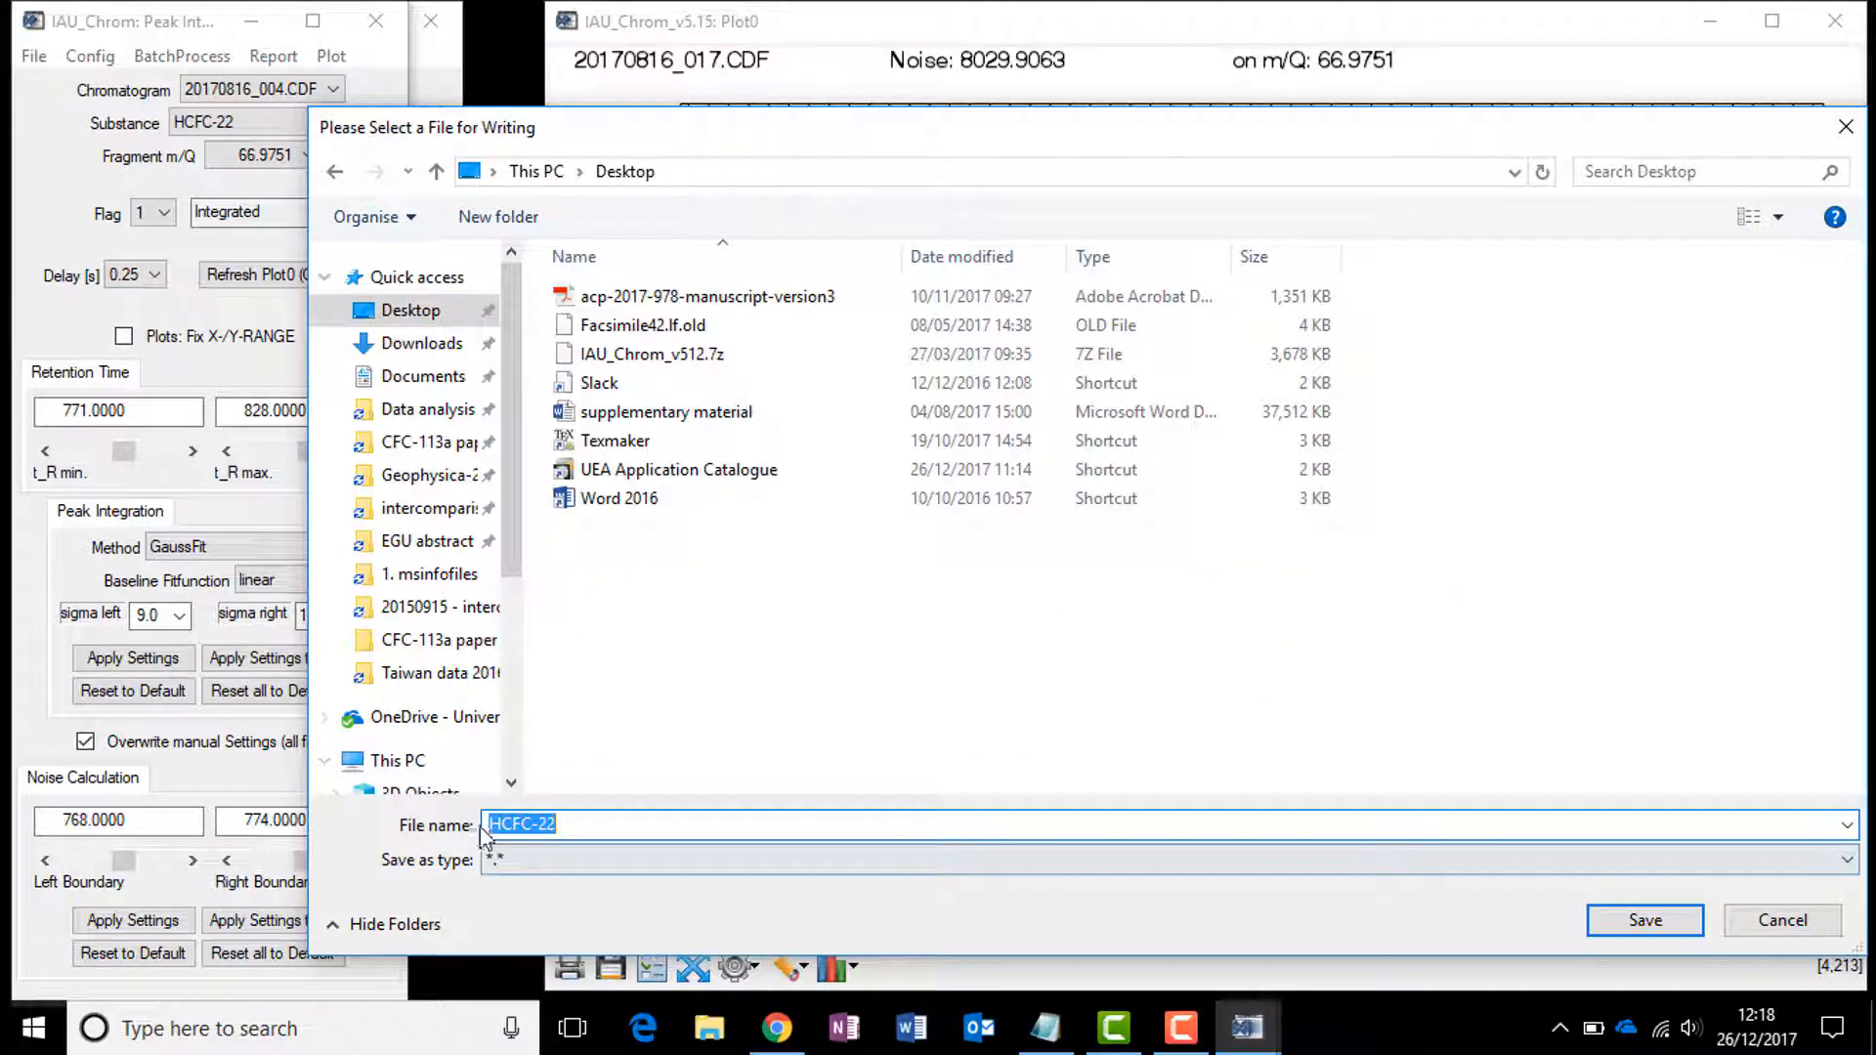
left_click(489, 824)
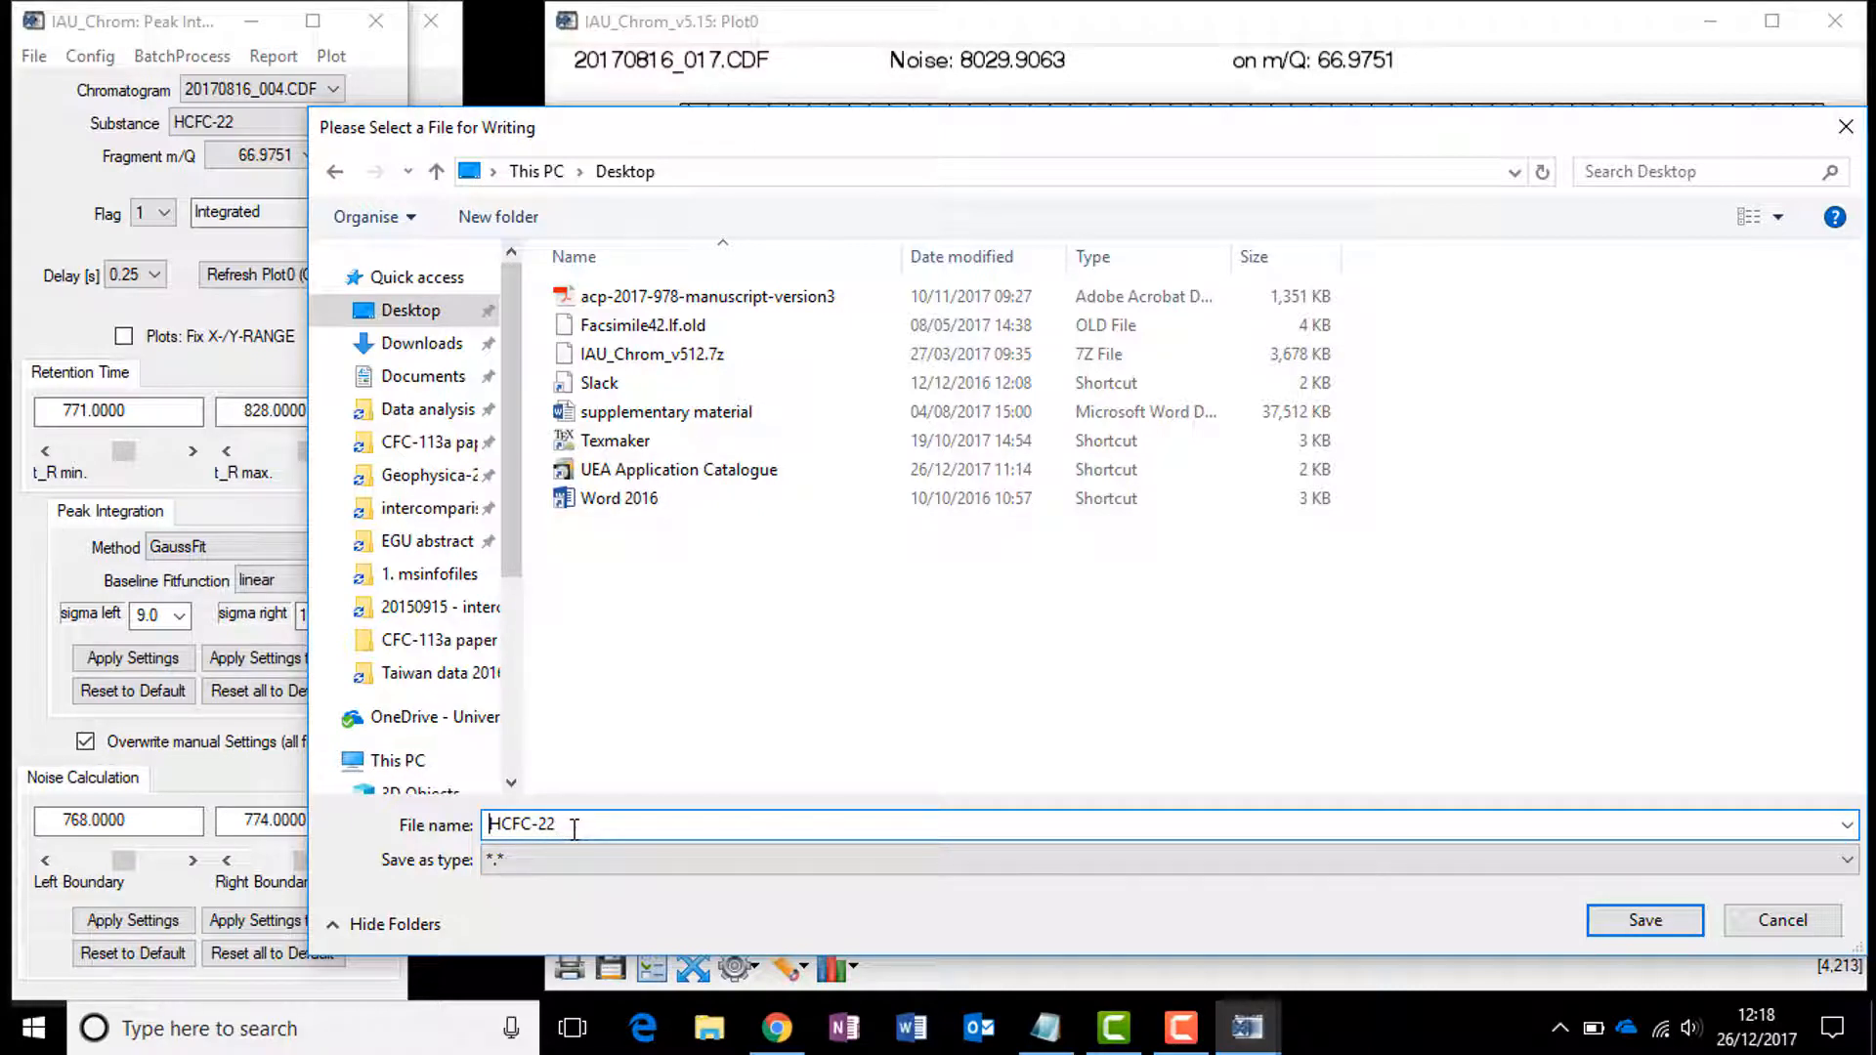
type("20170816_")
type("_67")
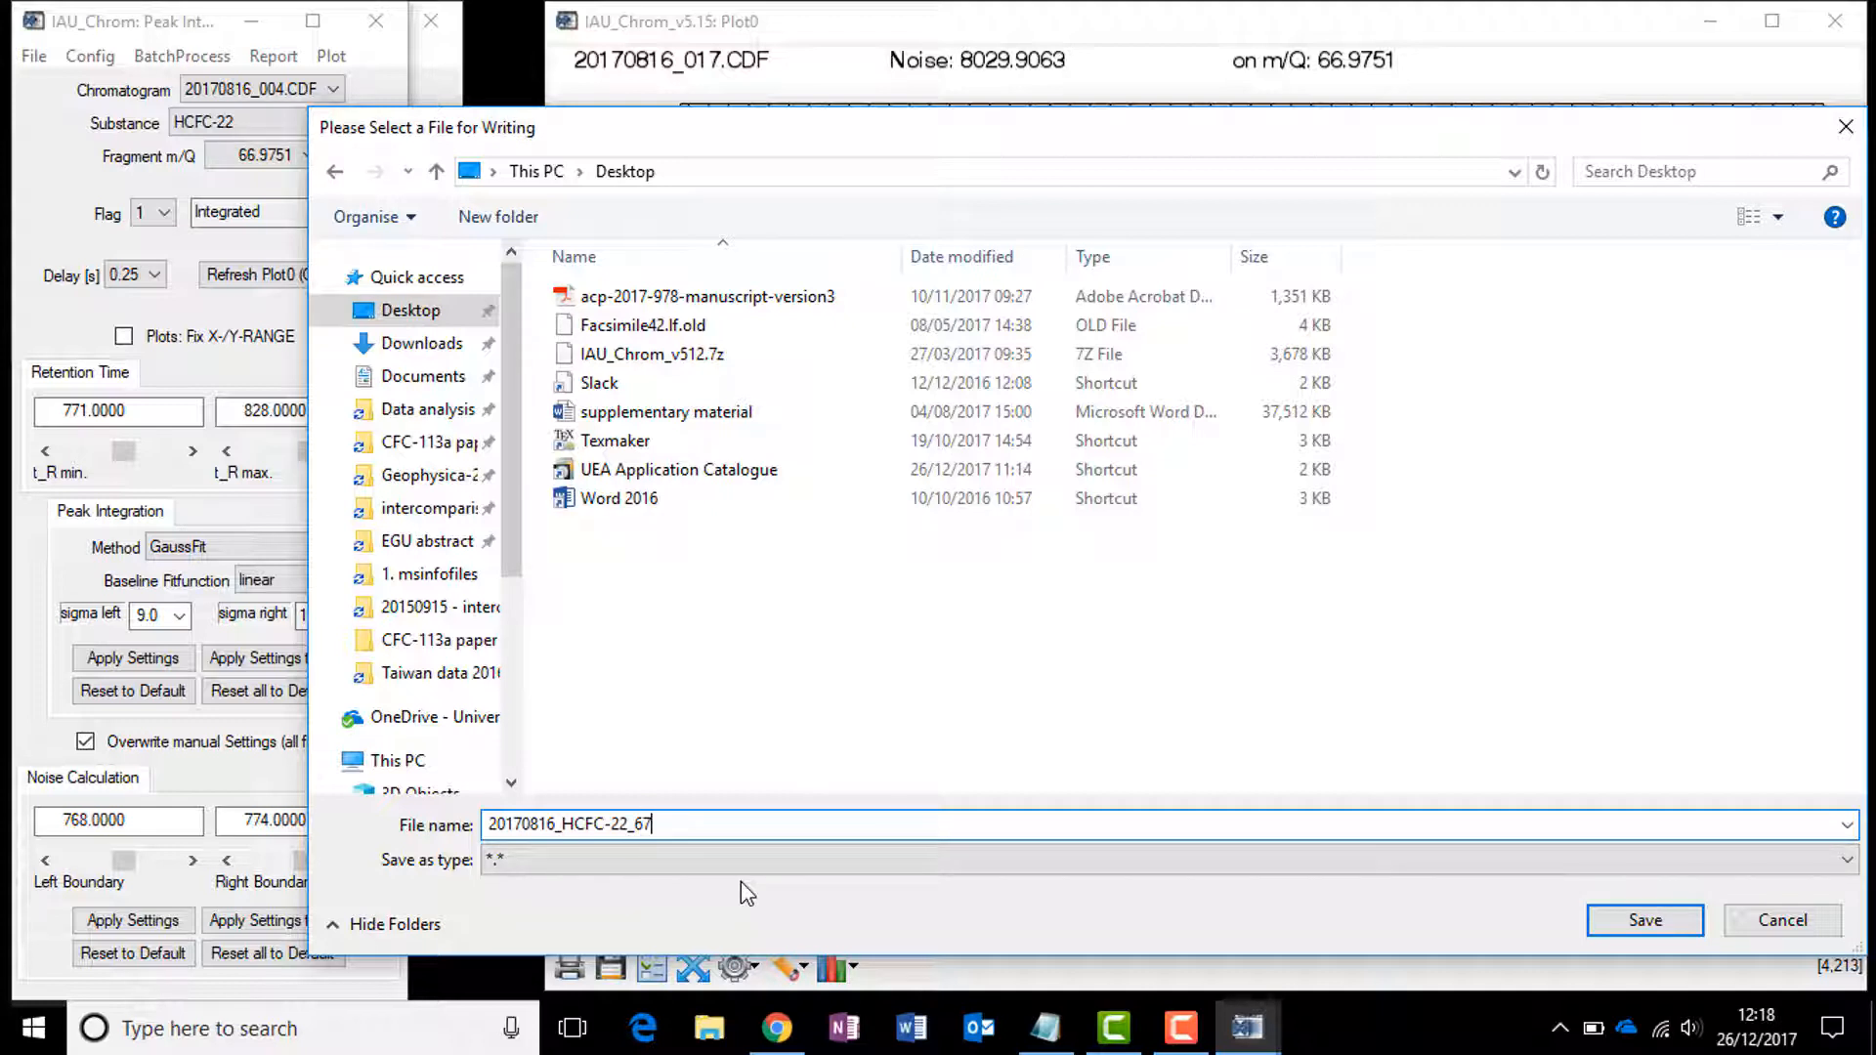